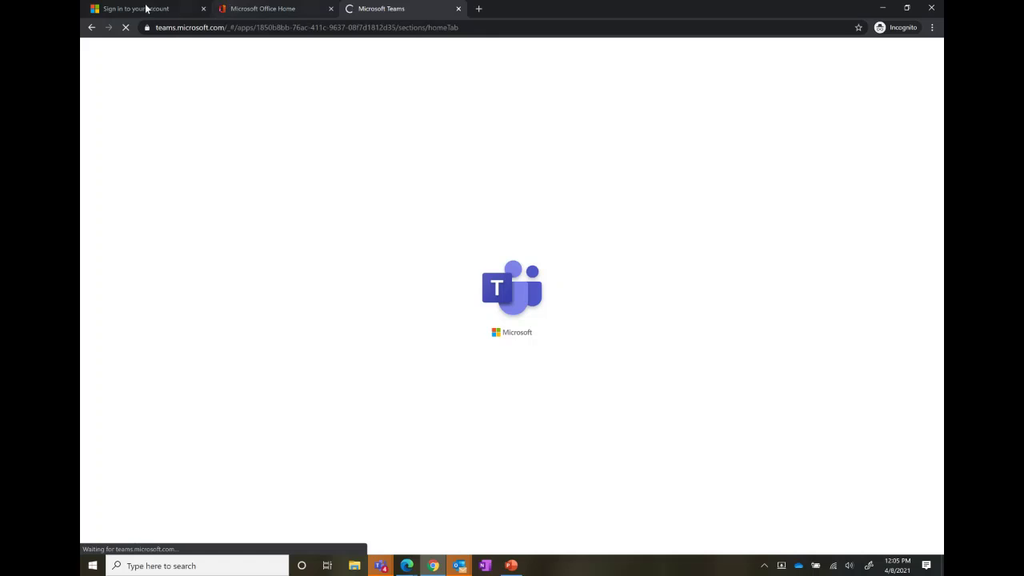
left_click(431, 568)
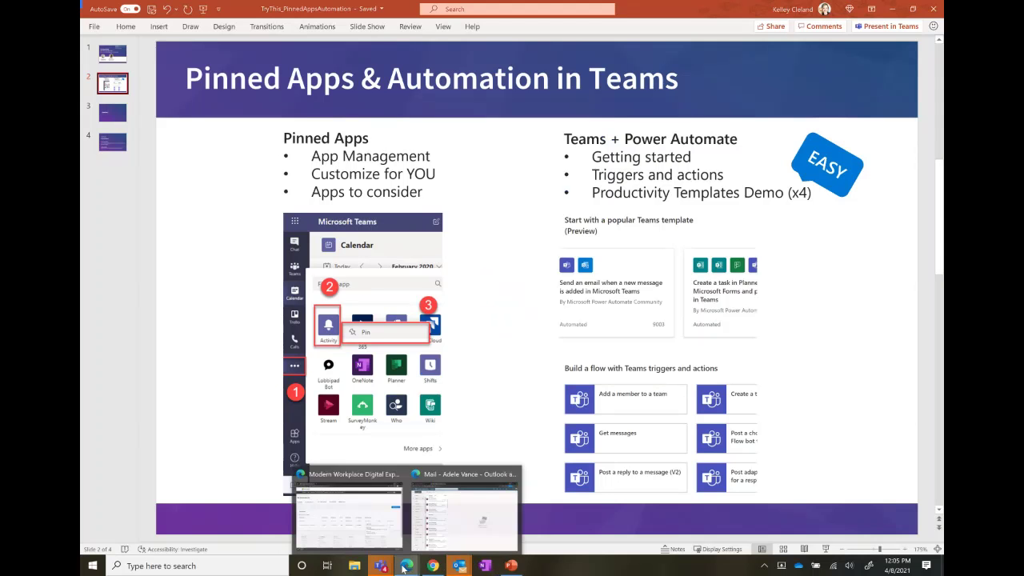
left_click(420, 568)
mouse_move(422, 569)
left_click(467, 530)
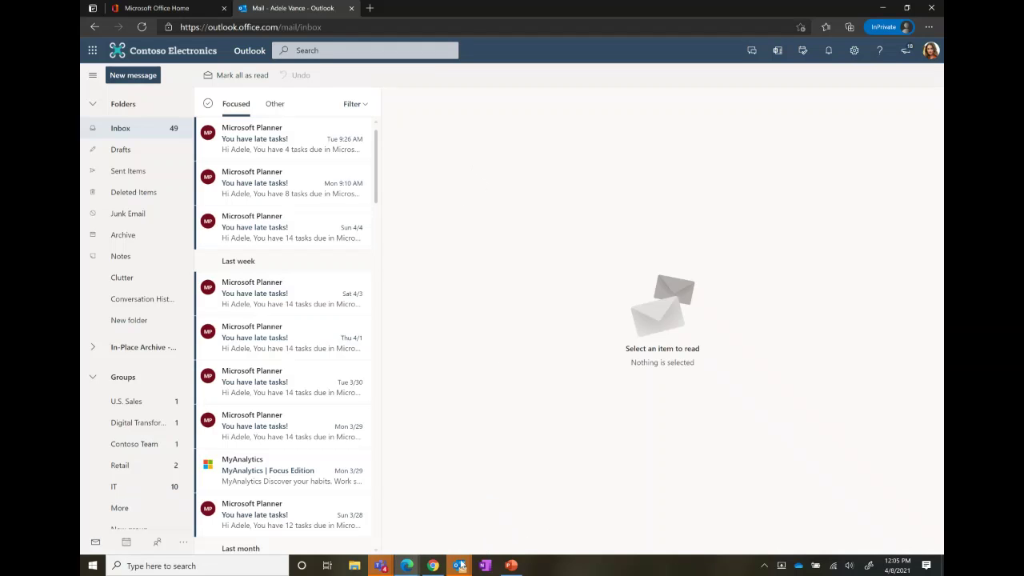
Sign in to the Contoso admin account with the account password copied from the tenant credentials, staying signed in without being asked again
left_click(433, 566)
left_click(563, 280)
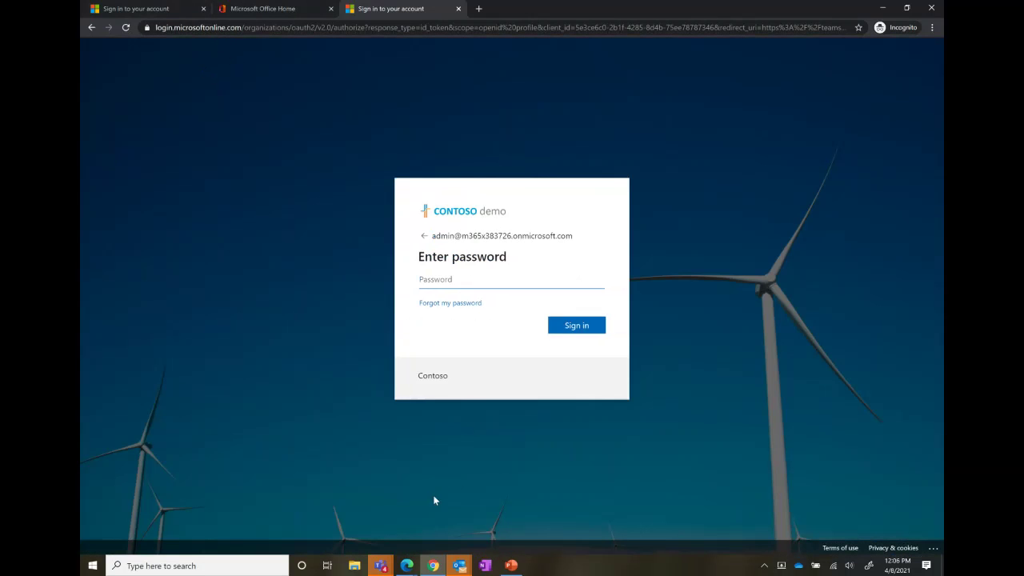
mouse_move(404, 568)
left_click(364, 519)
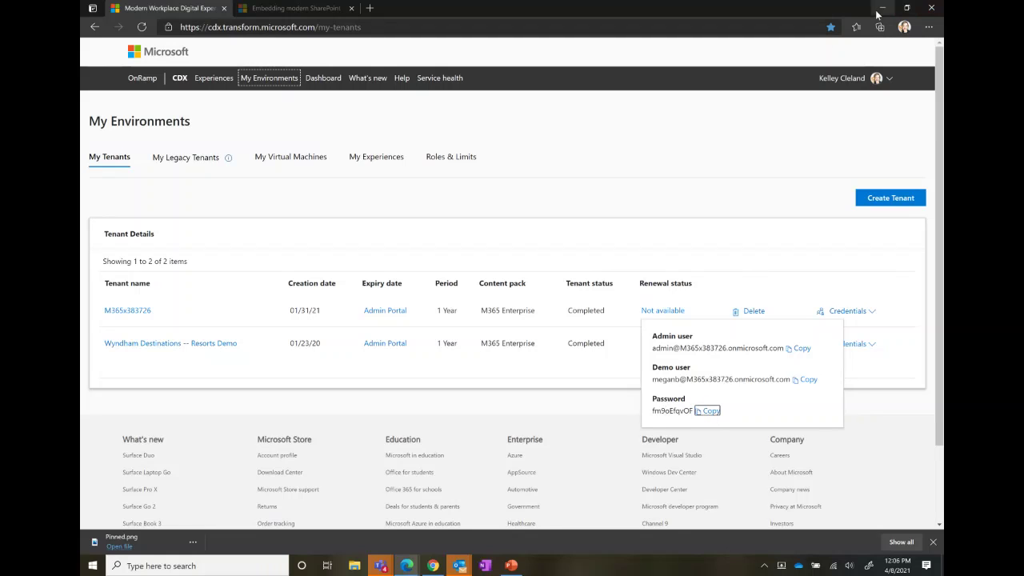
key("alt+Tab")
key("ctrl+v")
left_click(570, 325)
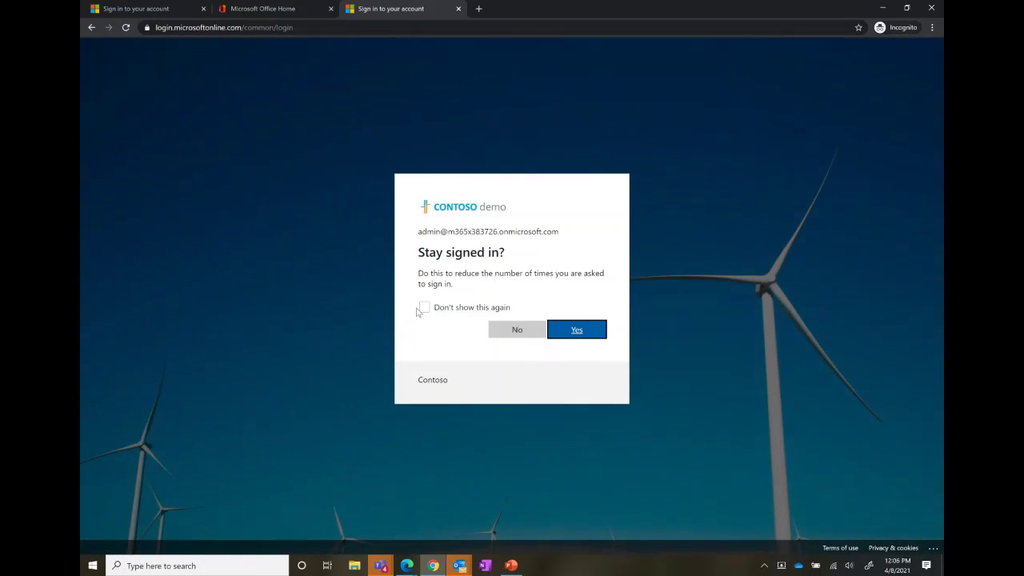
left_click(423, 308)
left_click(594, 330)
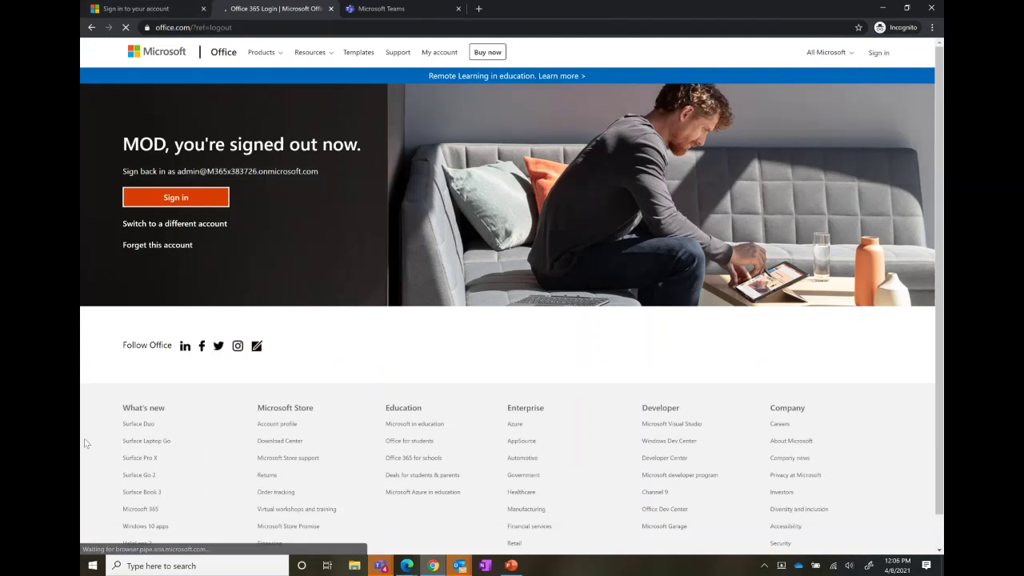
Sign back in to Office and open the Teams admin center from the Microsoft 365 admin center
left_click(184, 200)
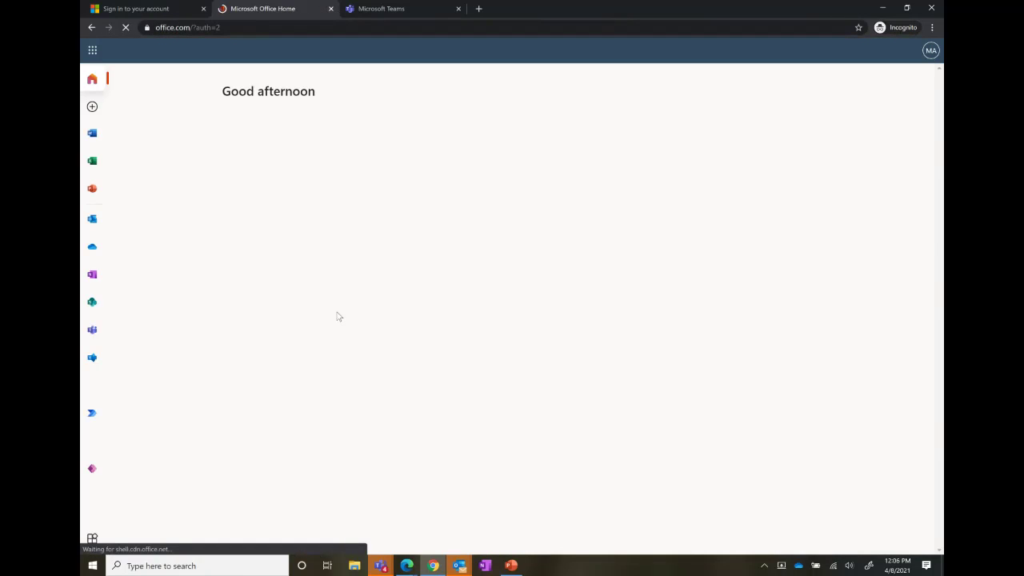
left_click(93, 442)
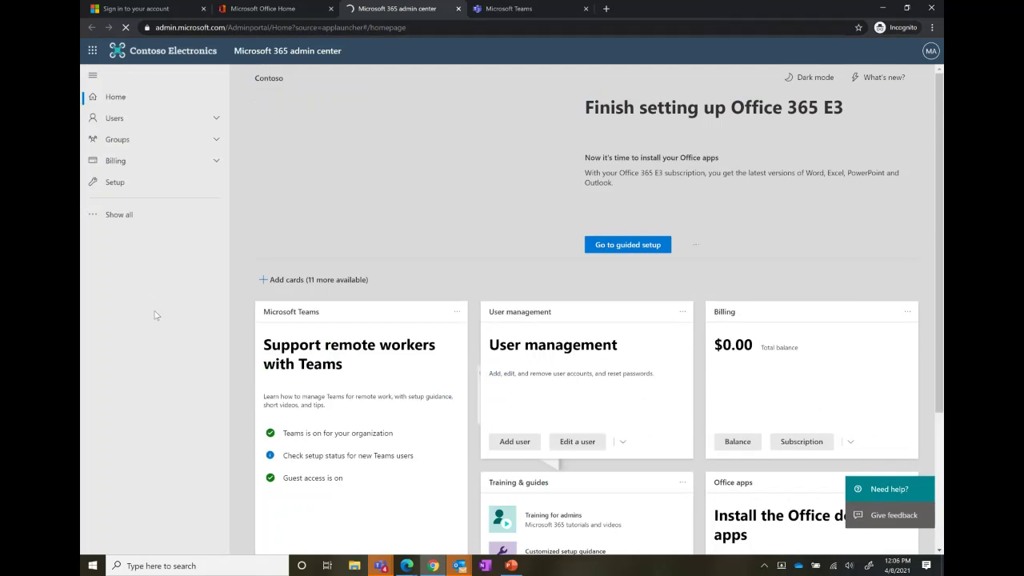
left_click(119, 216)
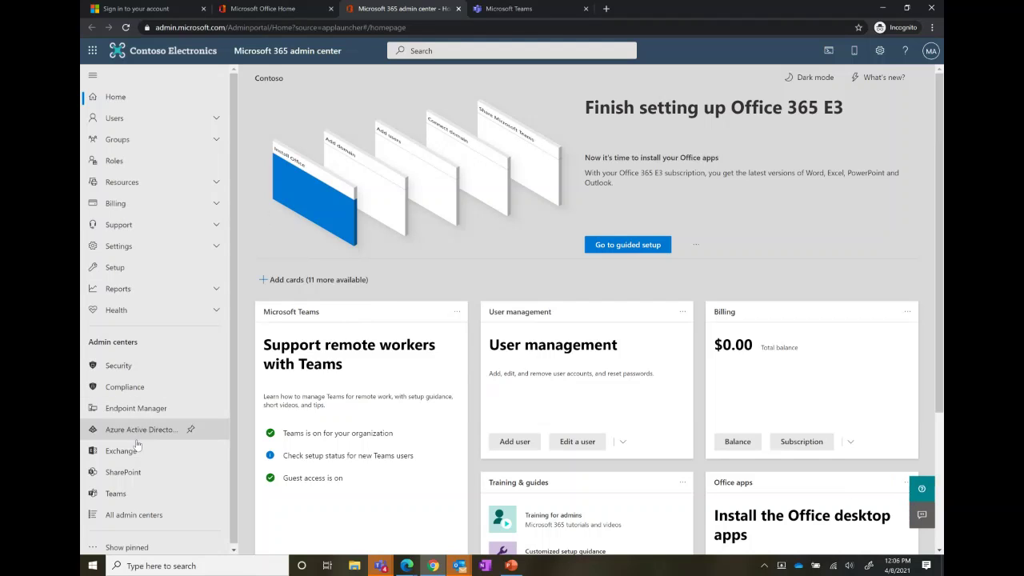
left_click(137, 493)
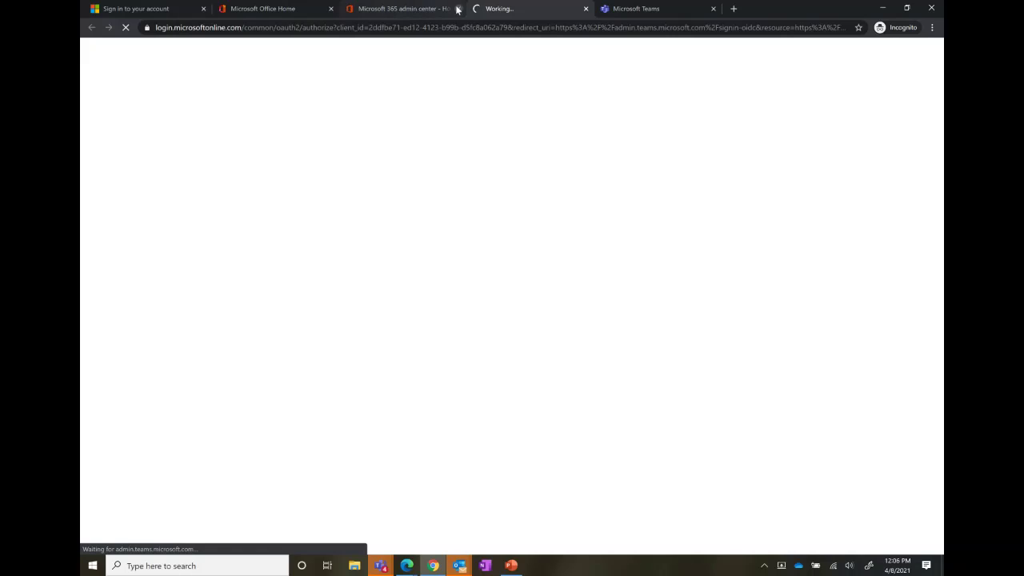
Close the Microsoft 365 admin center, Office home and leftover account sign-in pages
left_click(459, 8)
left_click(329, 9)
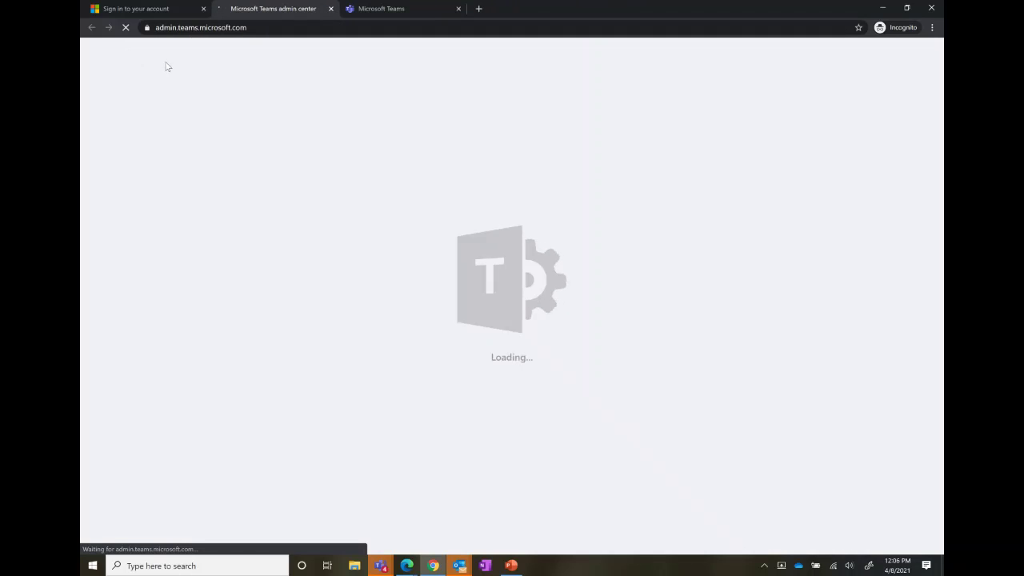
left_click(202, 8)
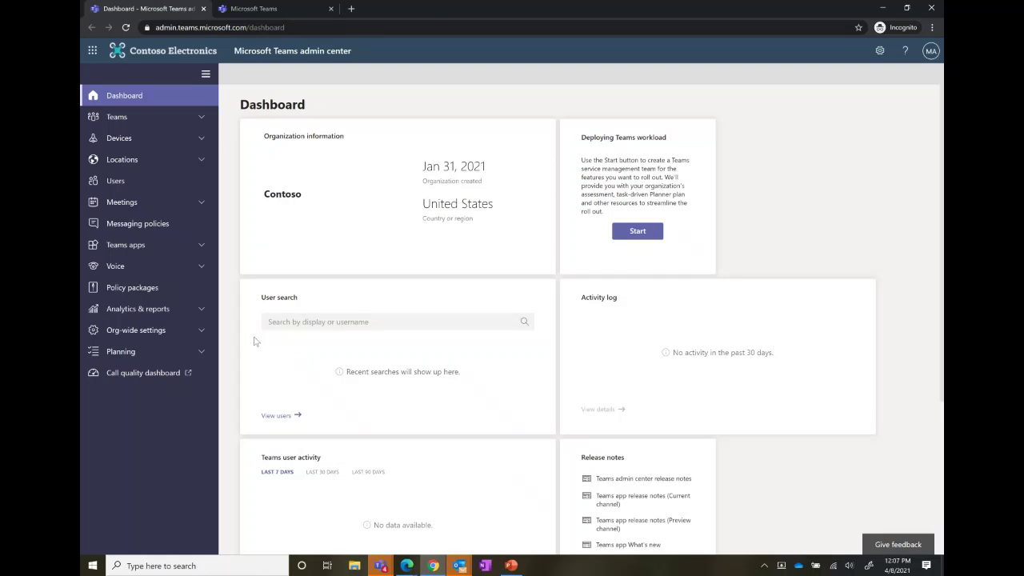
Open the Manage apps page for Teams and review the app list and the org-wide app settings
left_click(203, 249)
left_click(157, 270)
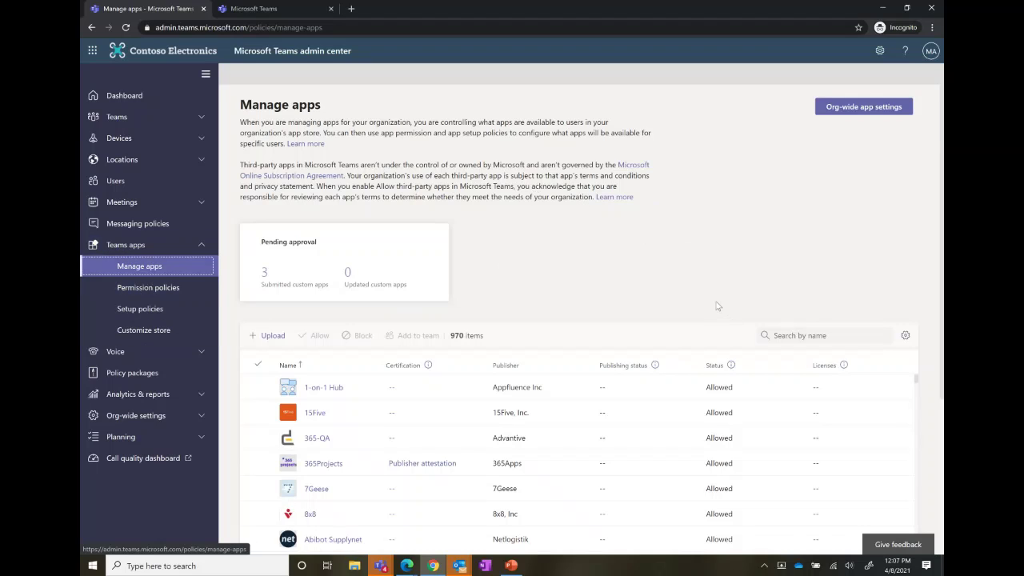
scroll(717, 306, "down", 1)
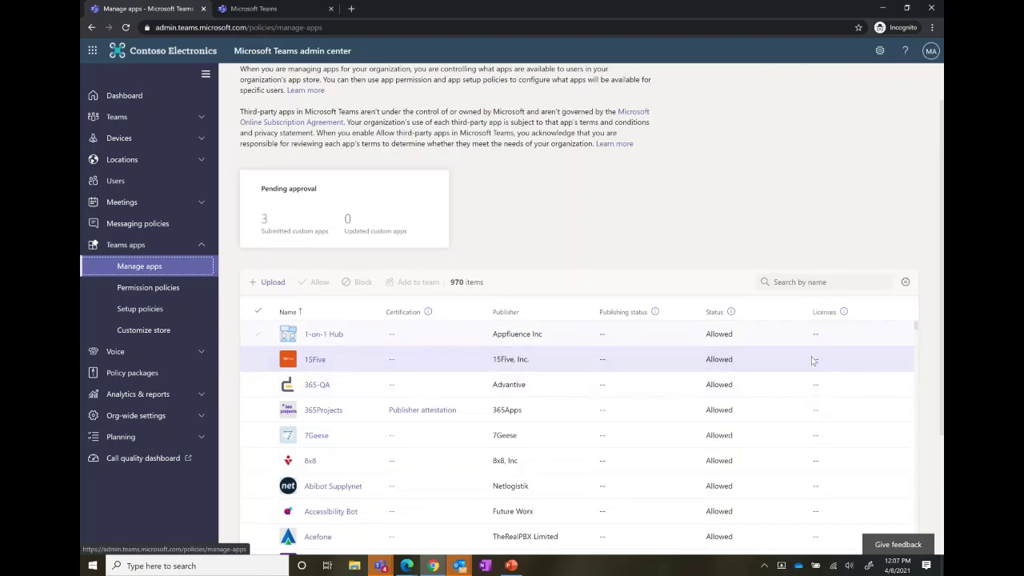
scroll(396, 441, "up", 1)
scroll(394, 446, "up", 1)
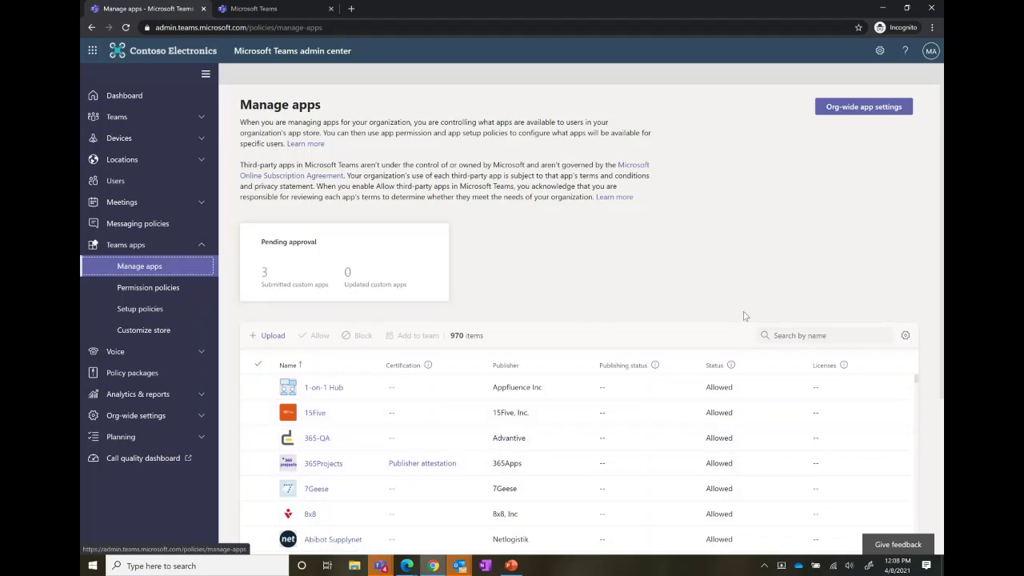
left_click(858, 106)
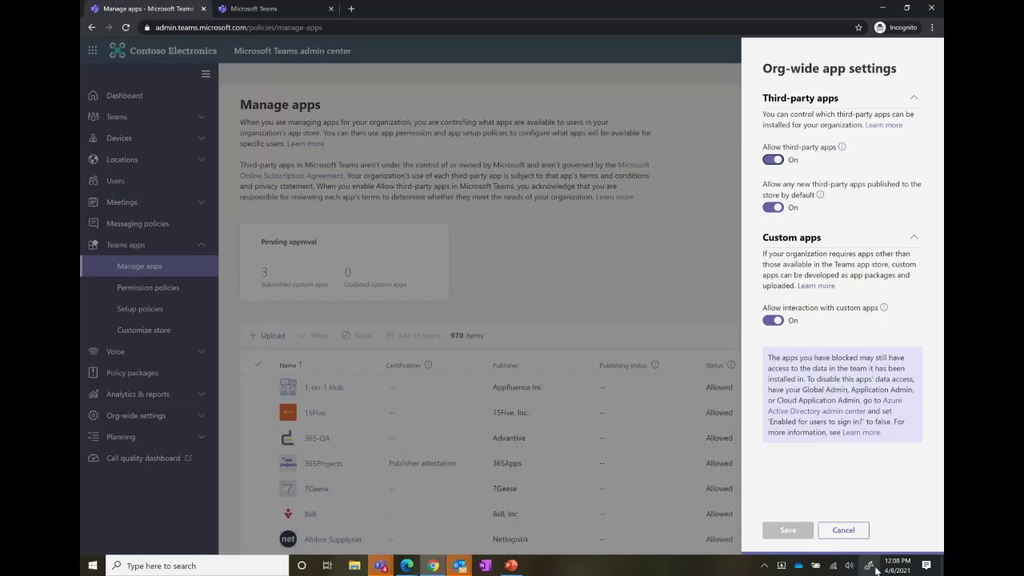
left_click(845, 532)
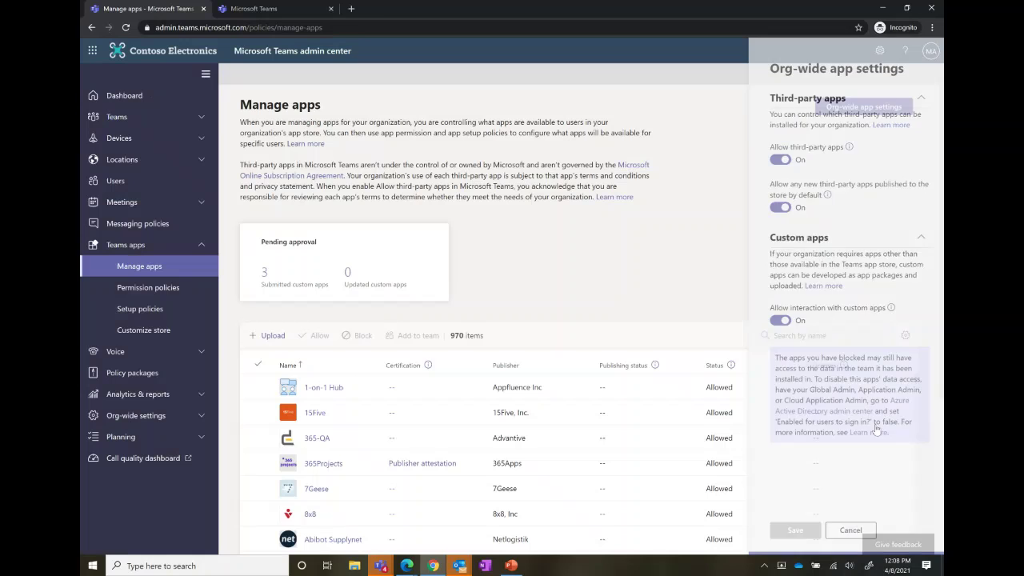
Review the Global (Org-wide default) app permission policy's options for Microsoft, third-party and custom apps, and return to the policy list
left_click(170, 291)
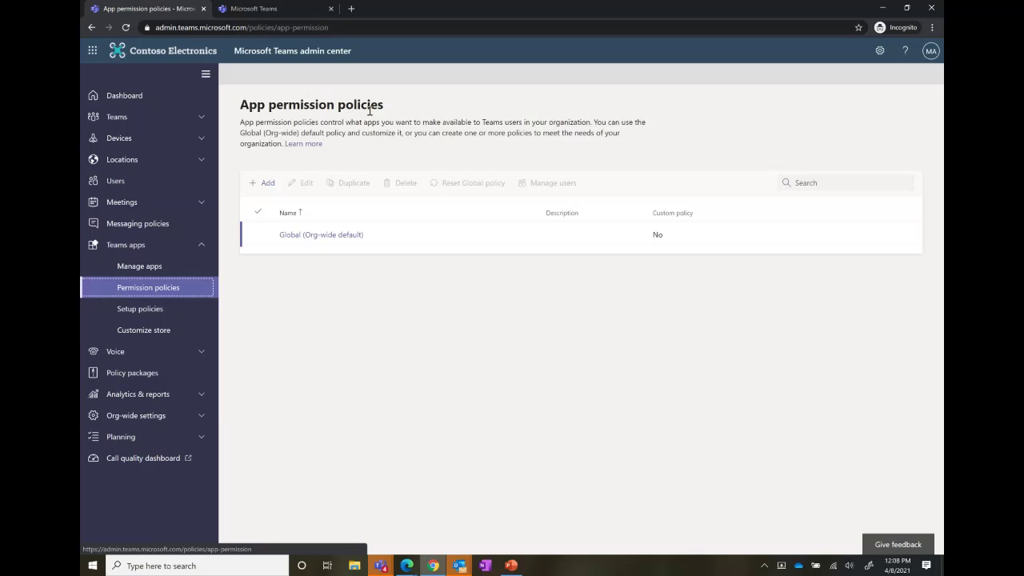
left_click(333, 236)
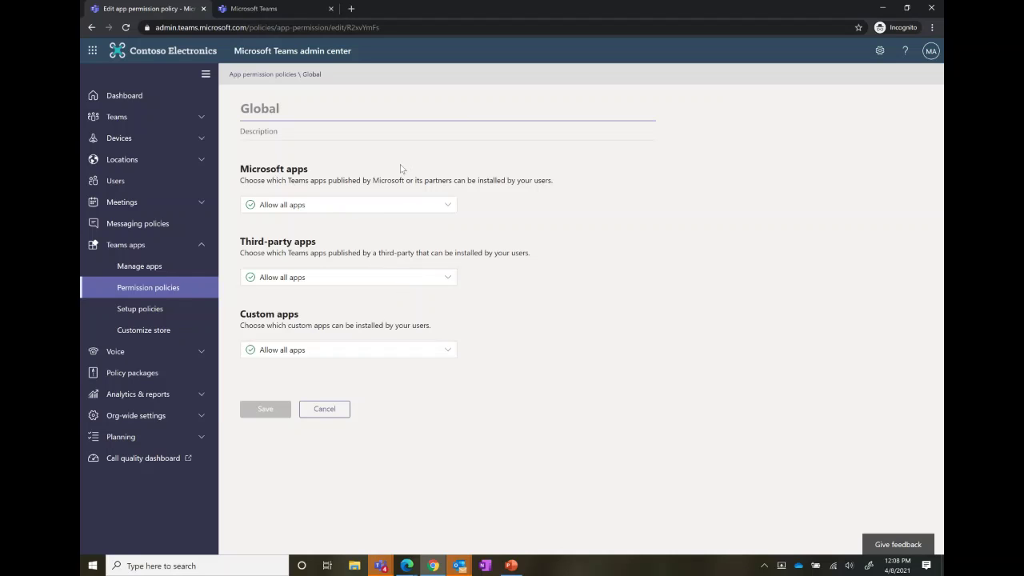
left_click(308, 210)
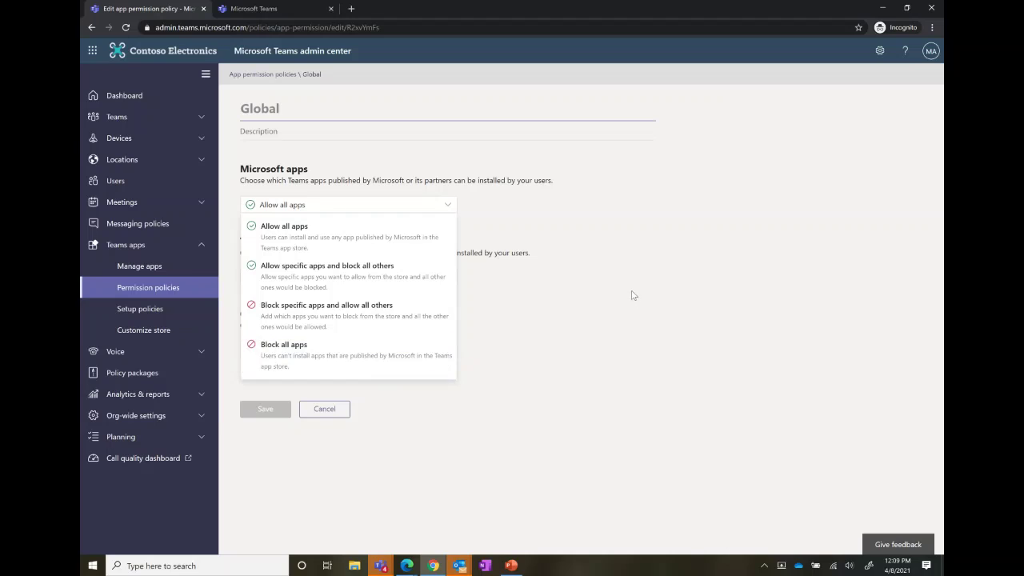
left_click(602, 296)
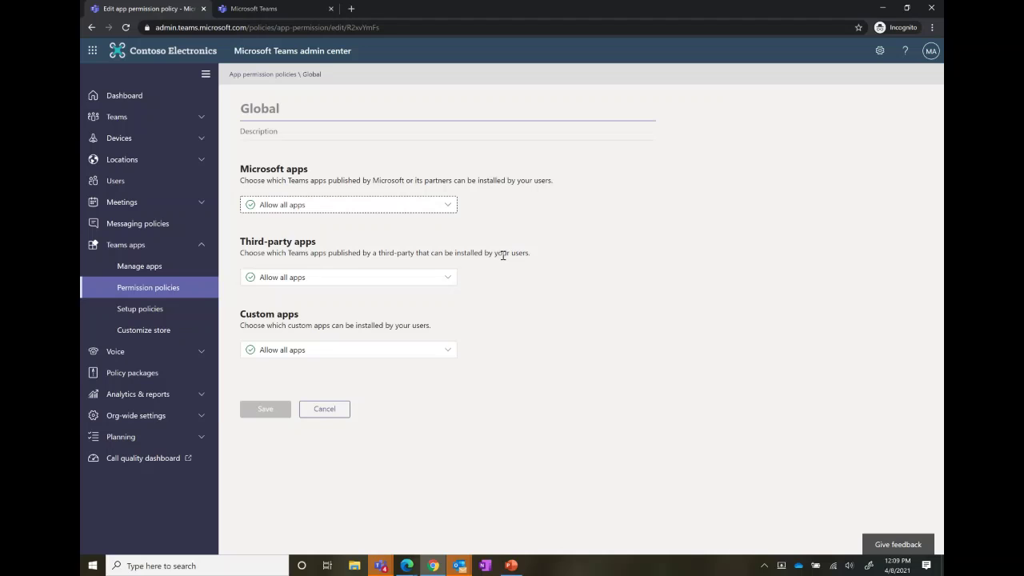
left_click(304, 280)
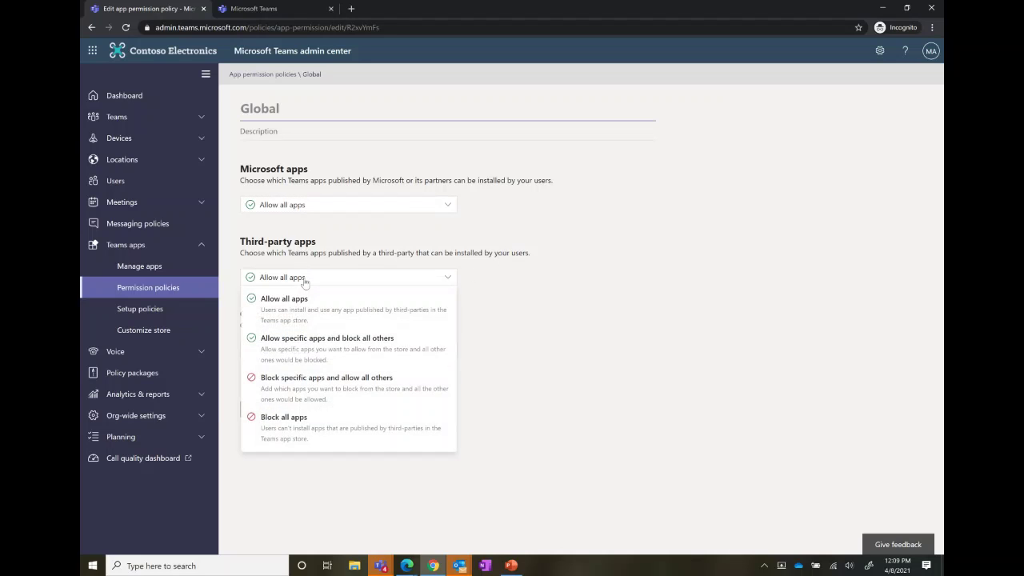
left_click(483, 267)
left_click(348, 353)
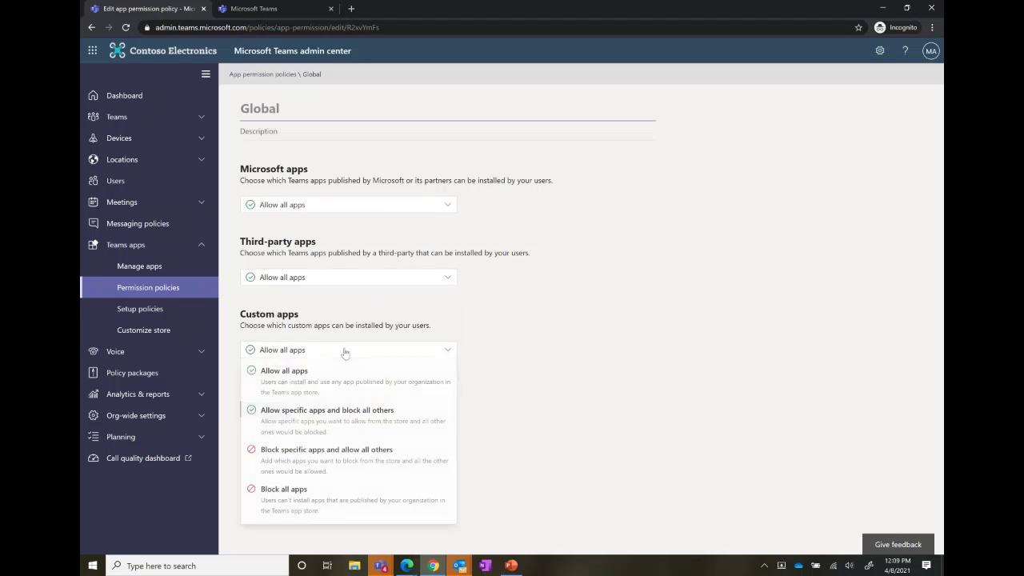
left_click(588, 294)
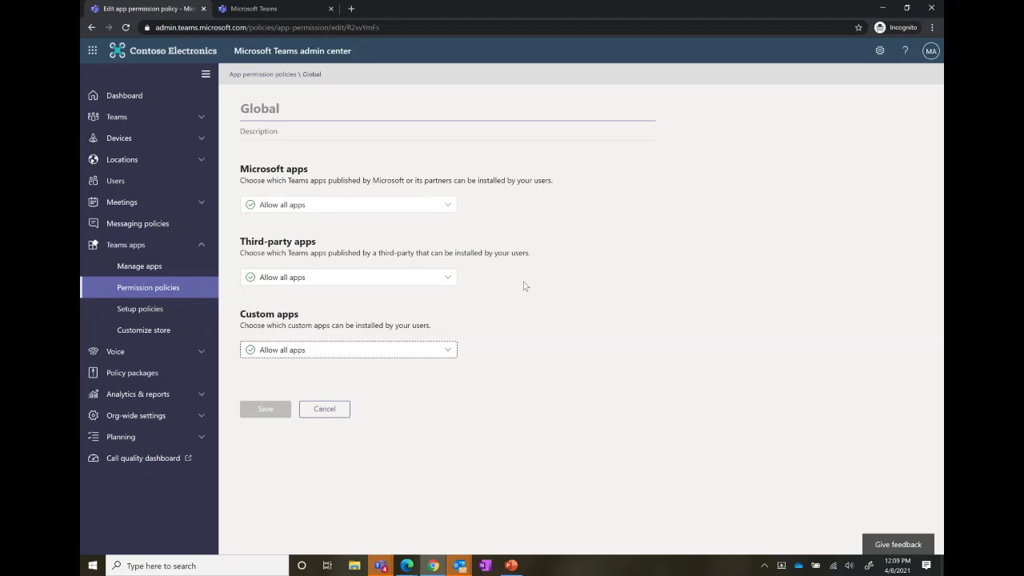
left_click(567, 283)
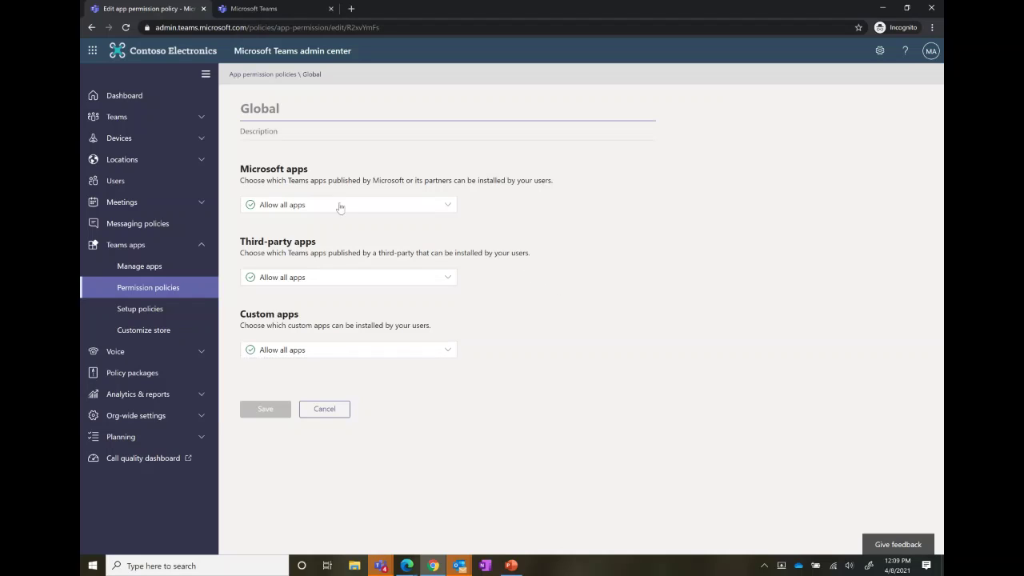
left_click(152, 288)
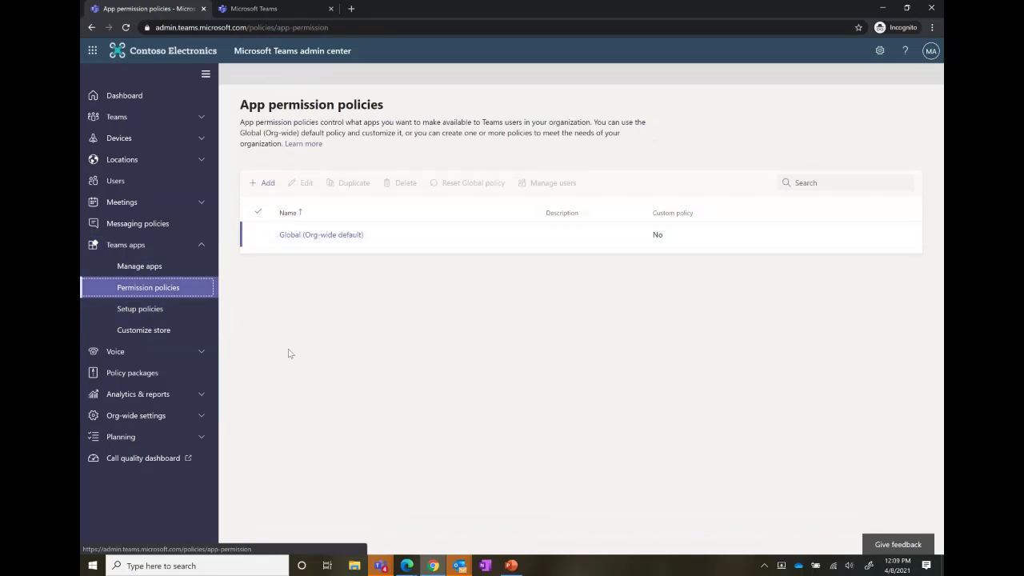
Open the app setup policies and examine the FirstLineWorker and Global (Org-wide default) entries in the list
left_click(145, 315)
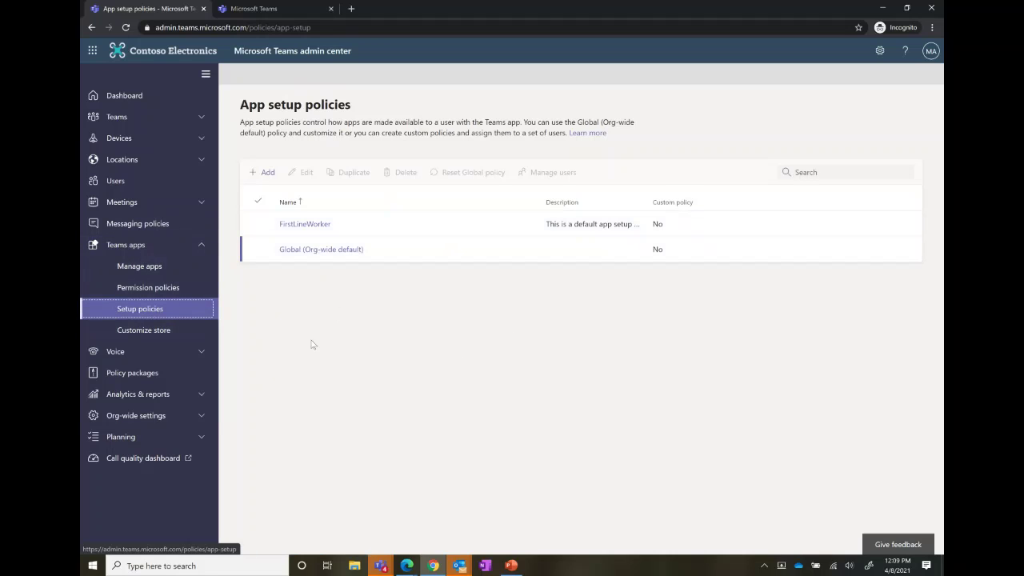
left_click(304, 240)
left_click(300, 231)
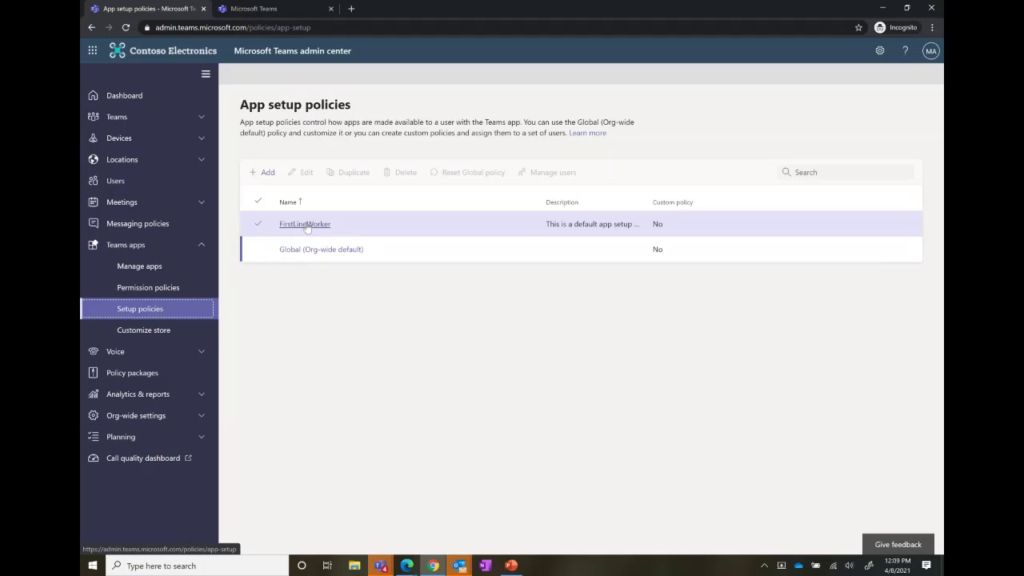
left_click(320, 256)
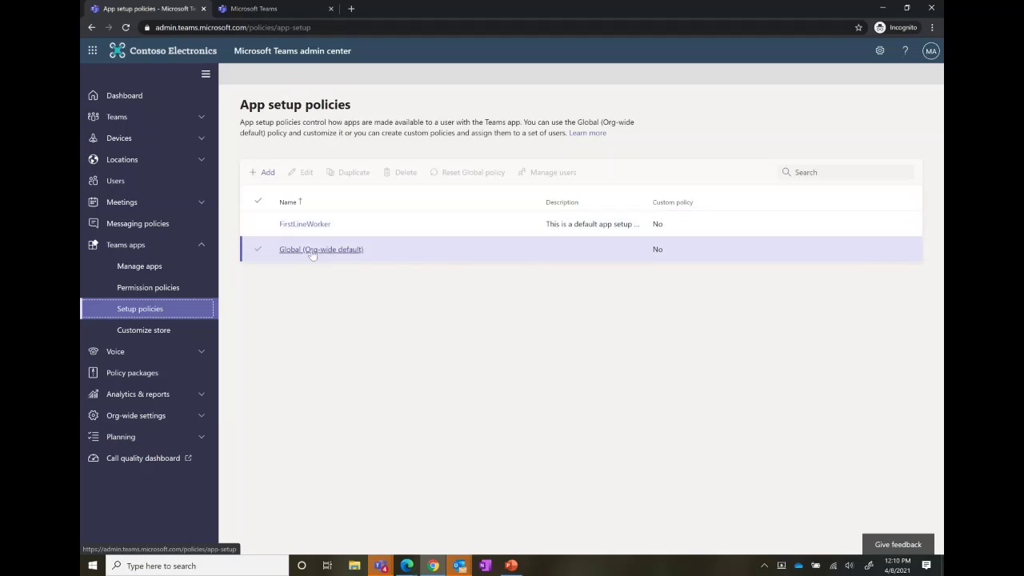
left_click(262, 158)
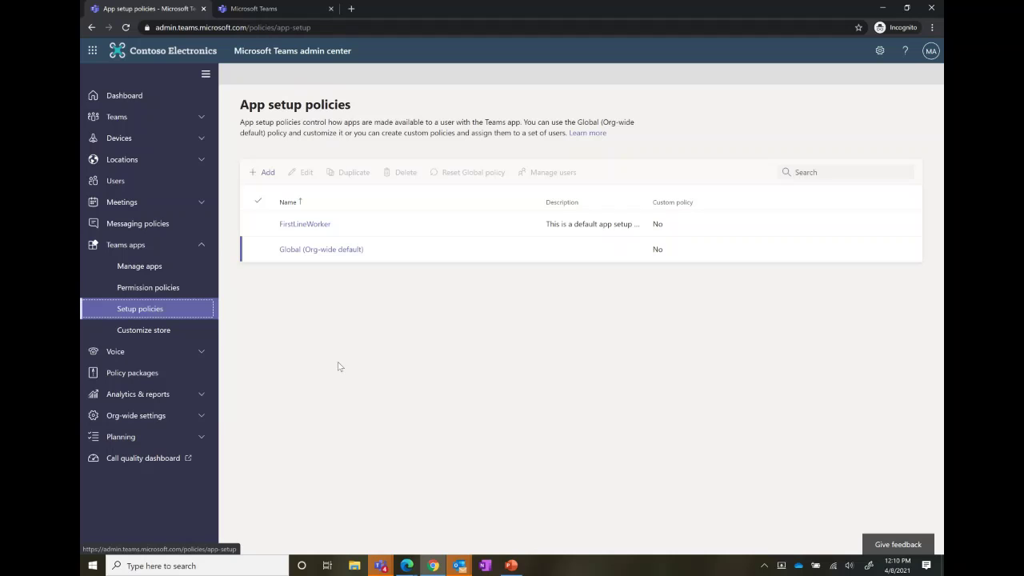
Open the FirstLineWorker setup policy and review its custom app upload, user pinning, installed apps and pinned apps settings
left_click(304, 224)
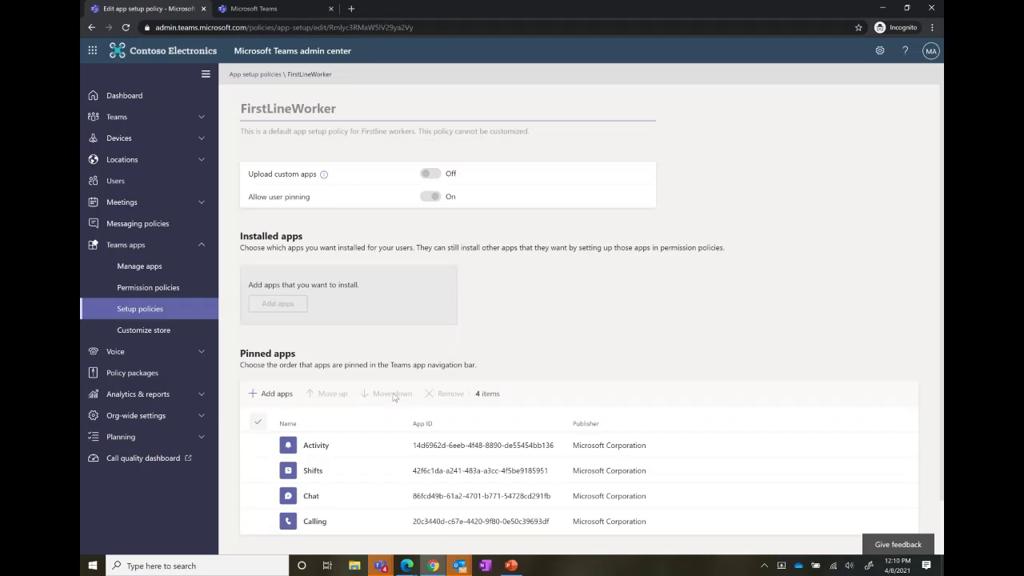
scroll(395, 396, "down", 1)
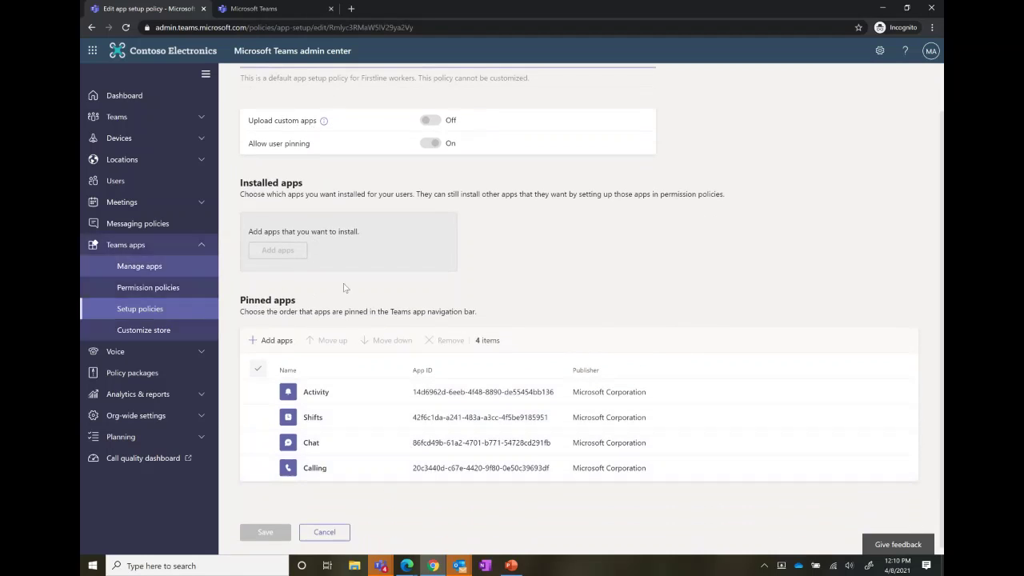
scroll(369, 270, "up", 1)
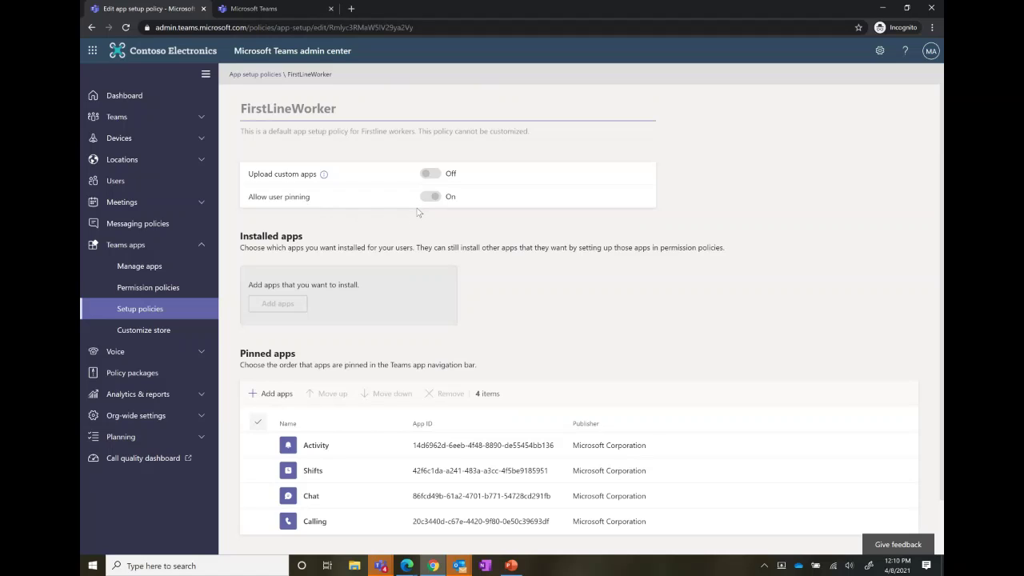
scroll(583, 232, "down", 2)
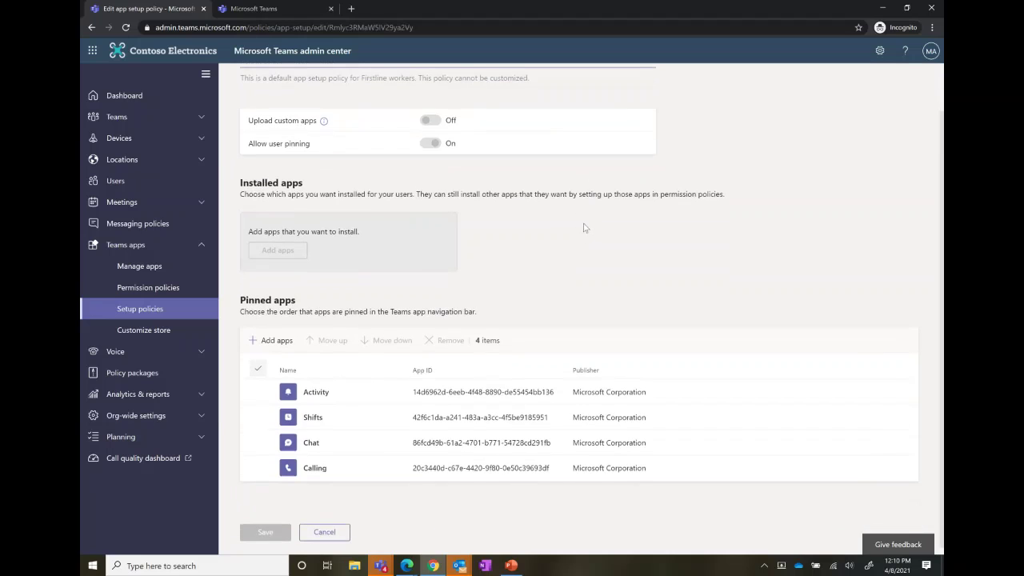
scroll(584, 228, "down", 1)
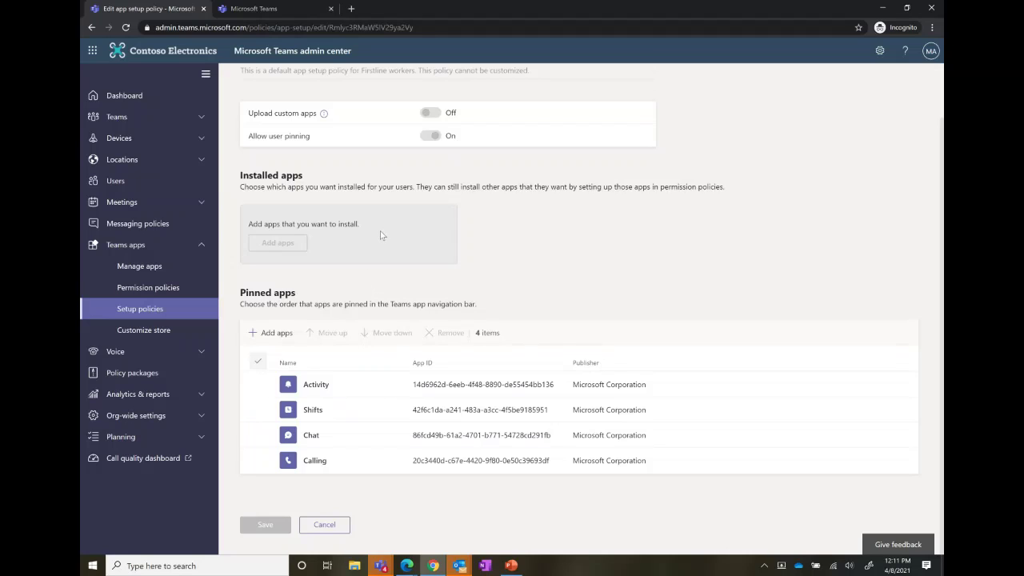
Open the Teams store customization page and review its logo, logomark, background and text color options
left_click(159, 336)
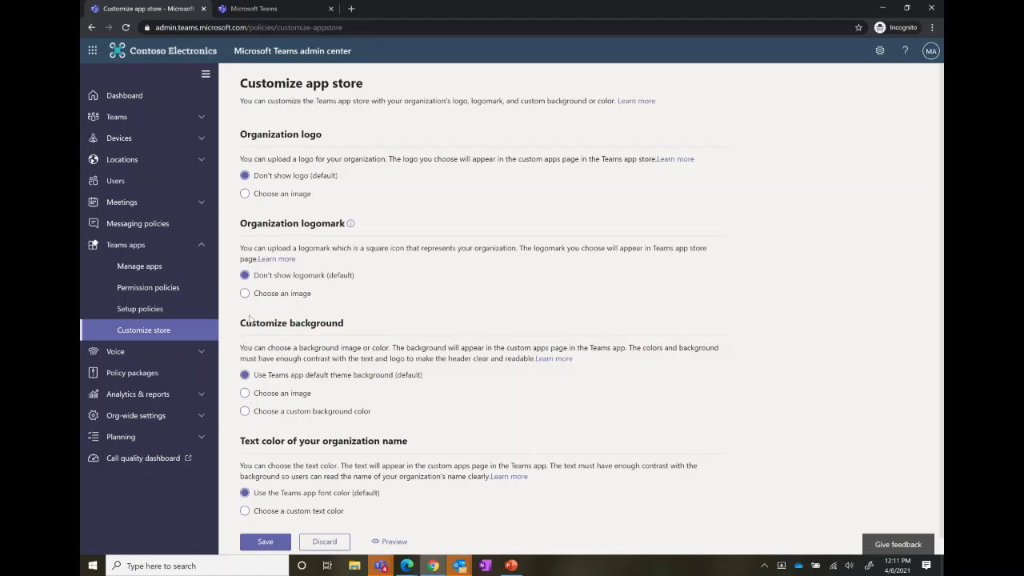
left_click(202, 247)
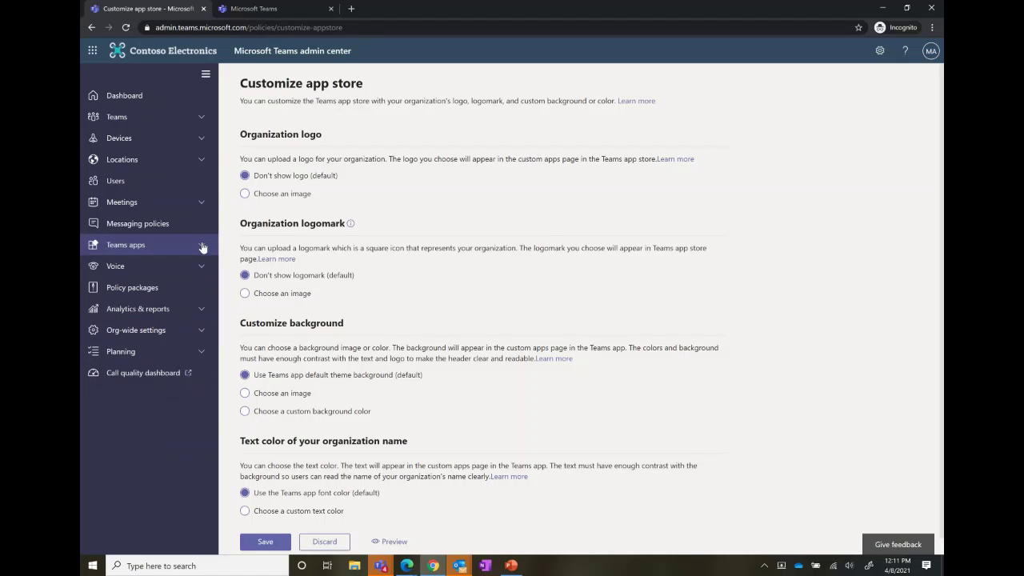
Switch to the Microsoft Teams web app, dismiss the desktop notifications prompt and open the pinned Communities app
left_click(293, 10)
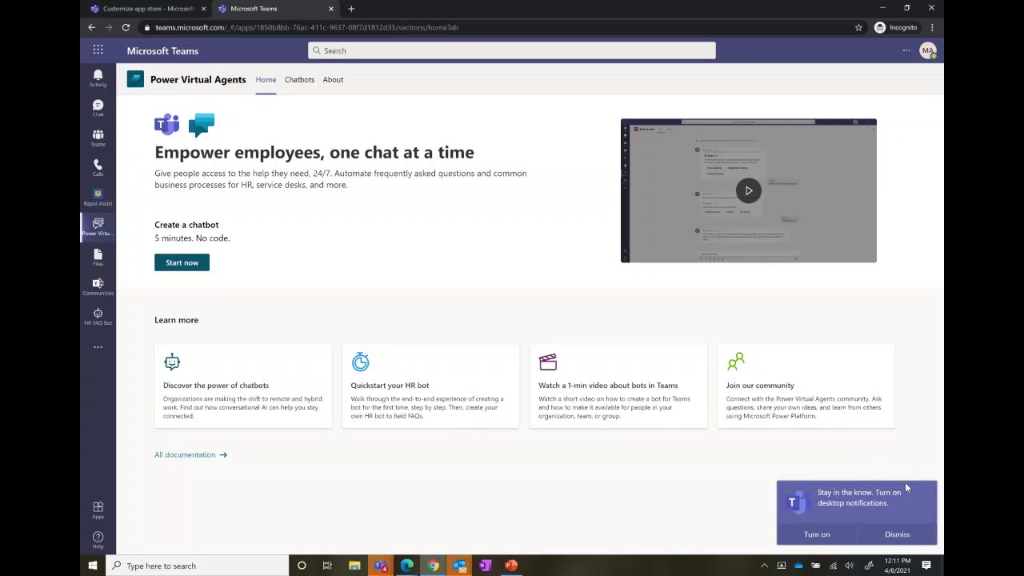
left_click(919, 539)
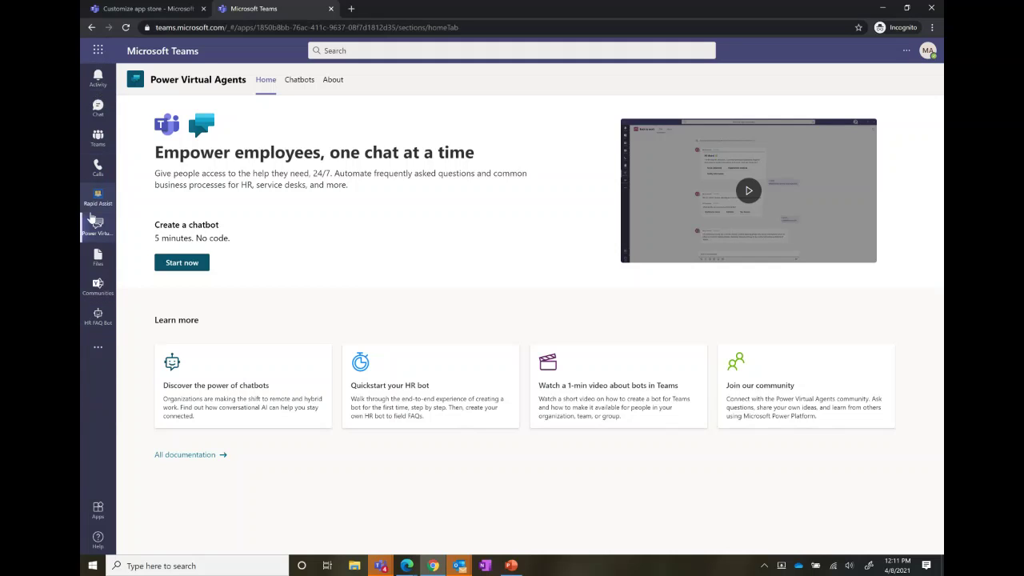
right_click(97, 291)
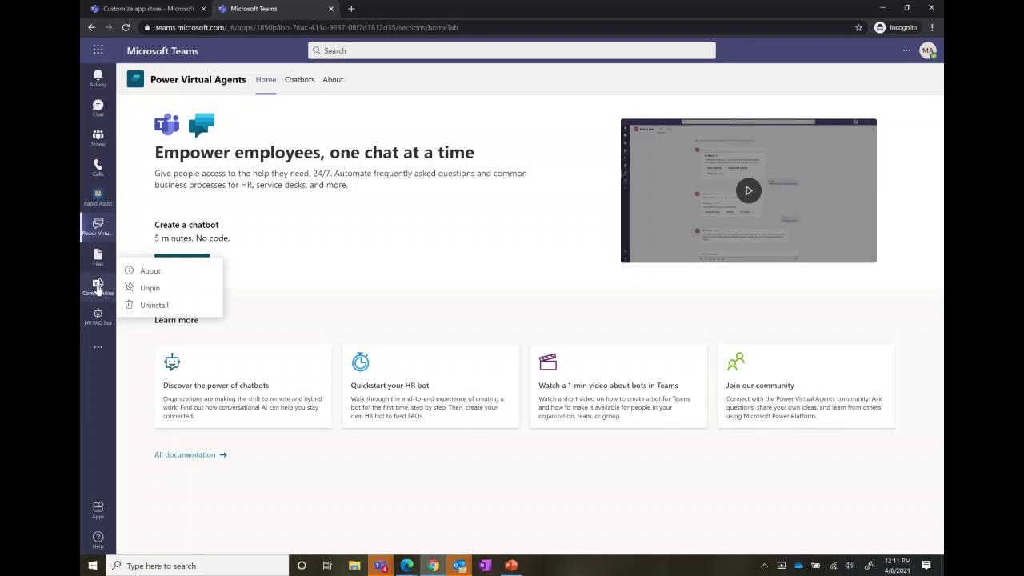
left_click(98, 289)
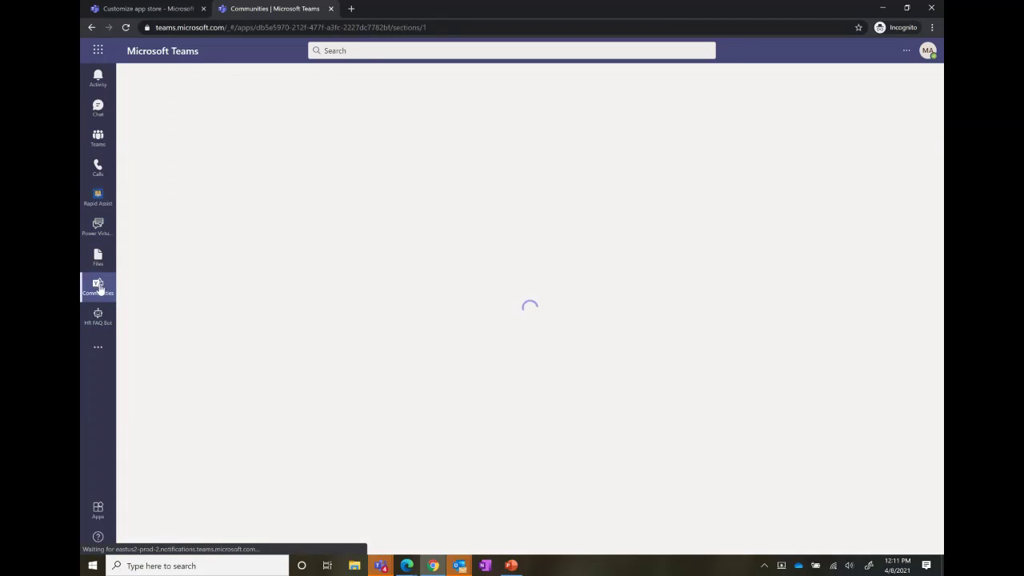
Check the Communities app's pinning options and unpin the HR FAQ Bot from the app bar
right_click(97, 290)
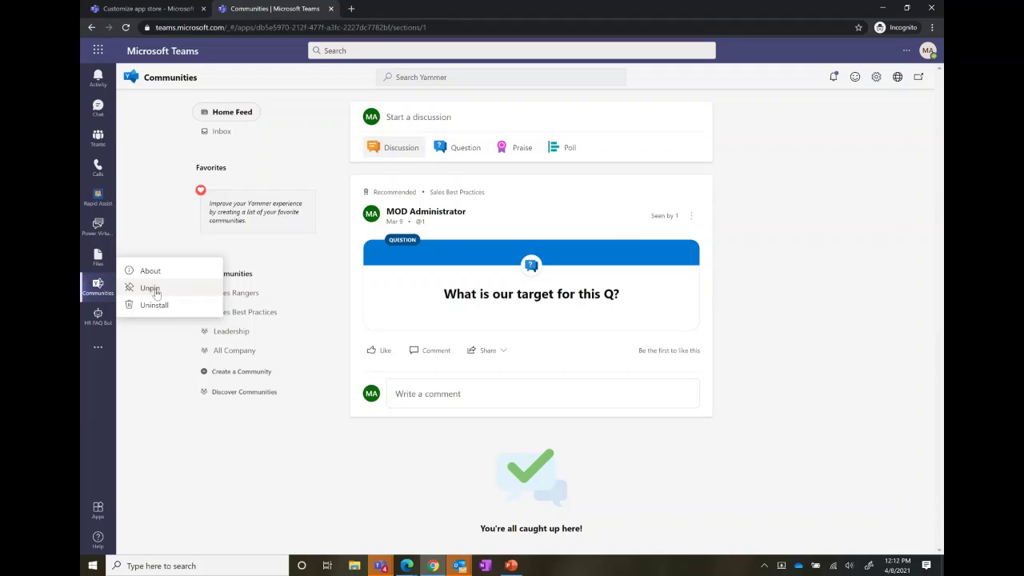
left_click(159, 405)
right_click(98, 325)
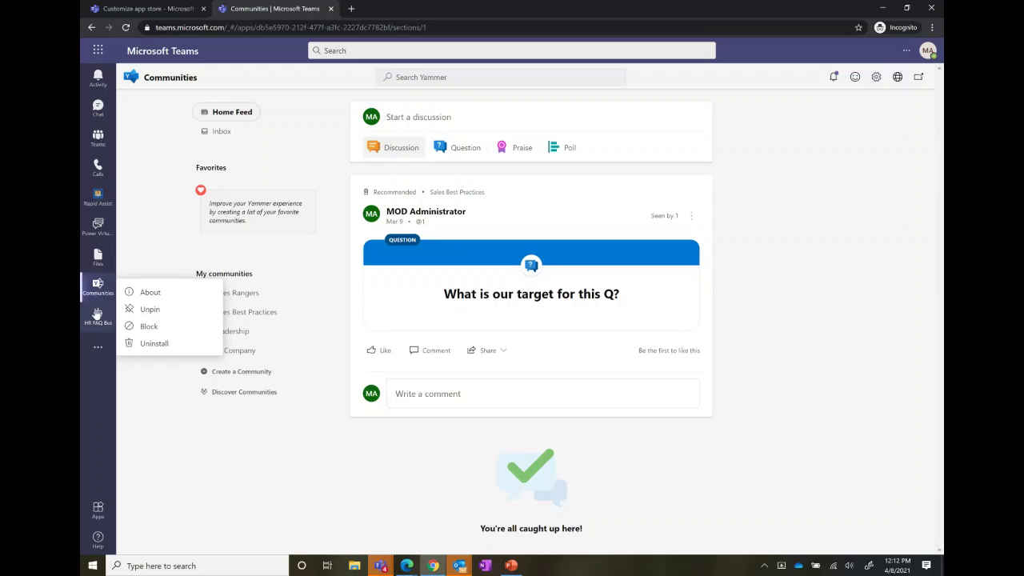
left_click(160, 309)
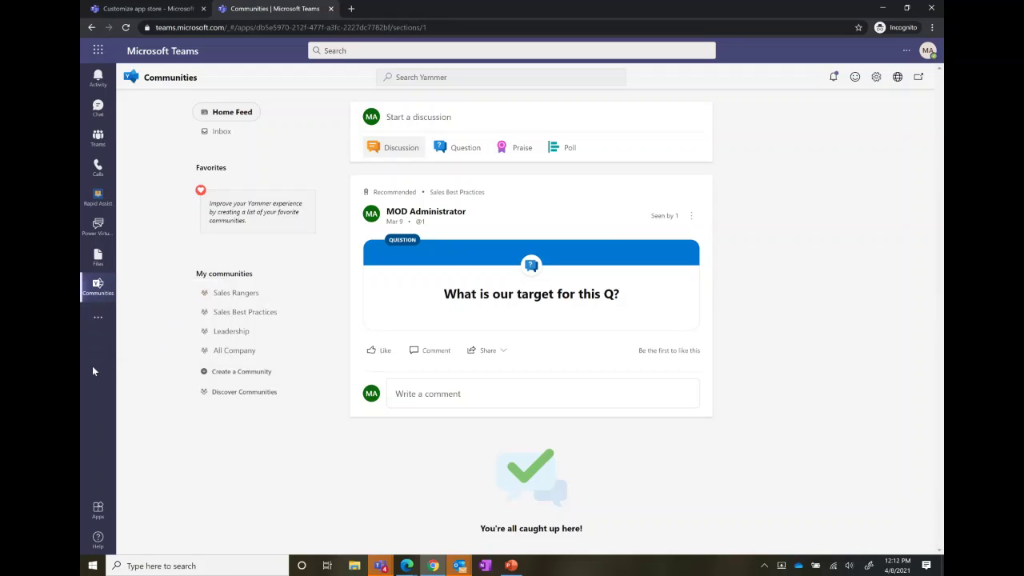
Find Power Automate by searching the added apps for "Power", open it and pin it to the app bar
left_click(98, 318)
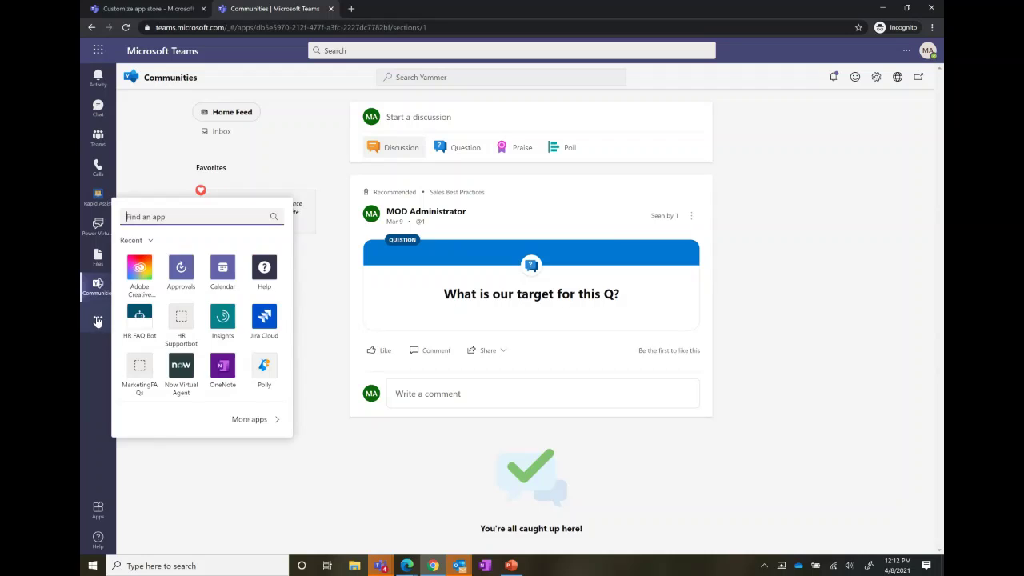
type("Power")
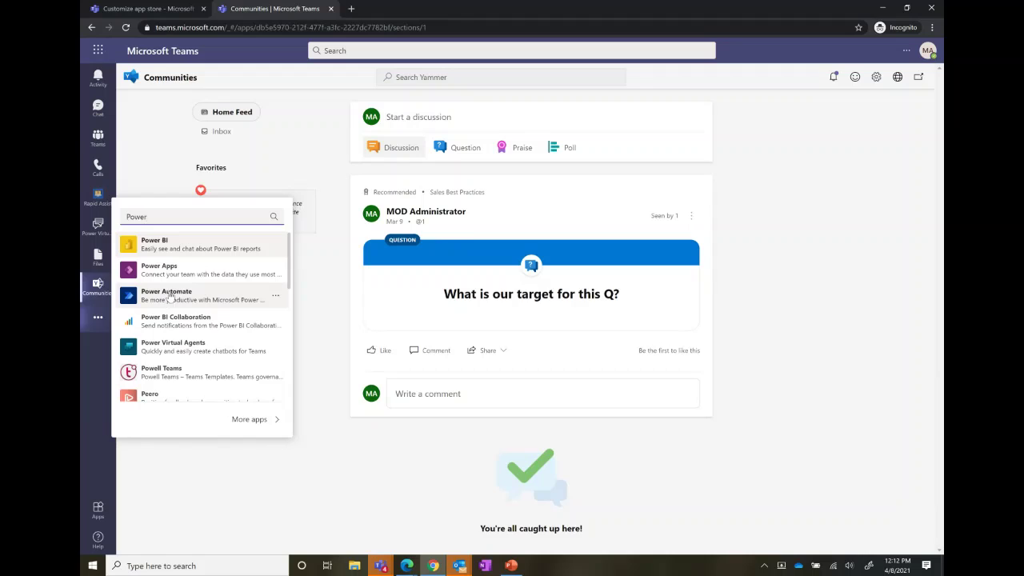
left_click(168, 296)
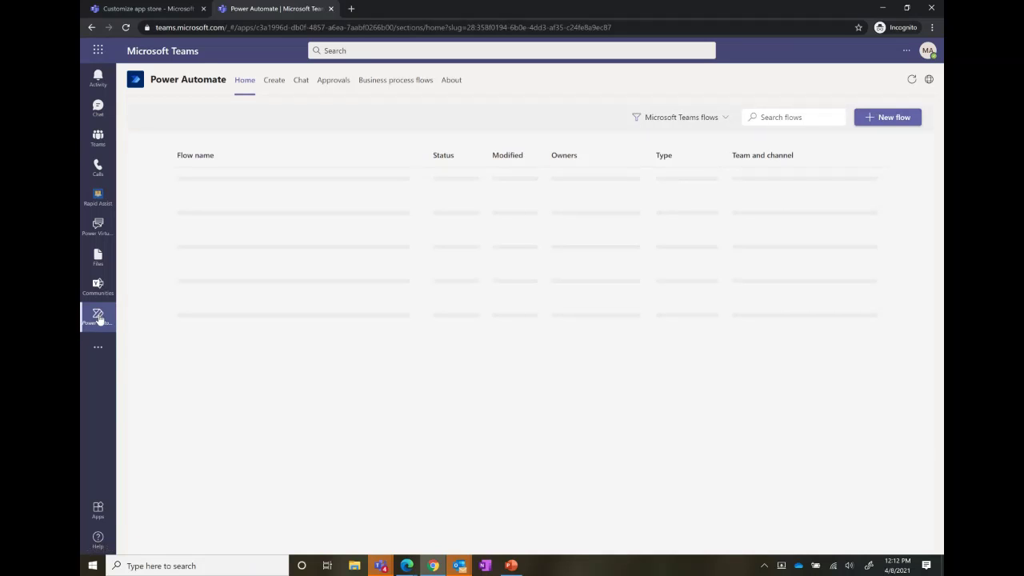
right_click(99, 319)
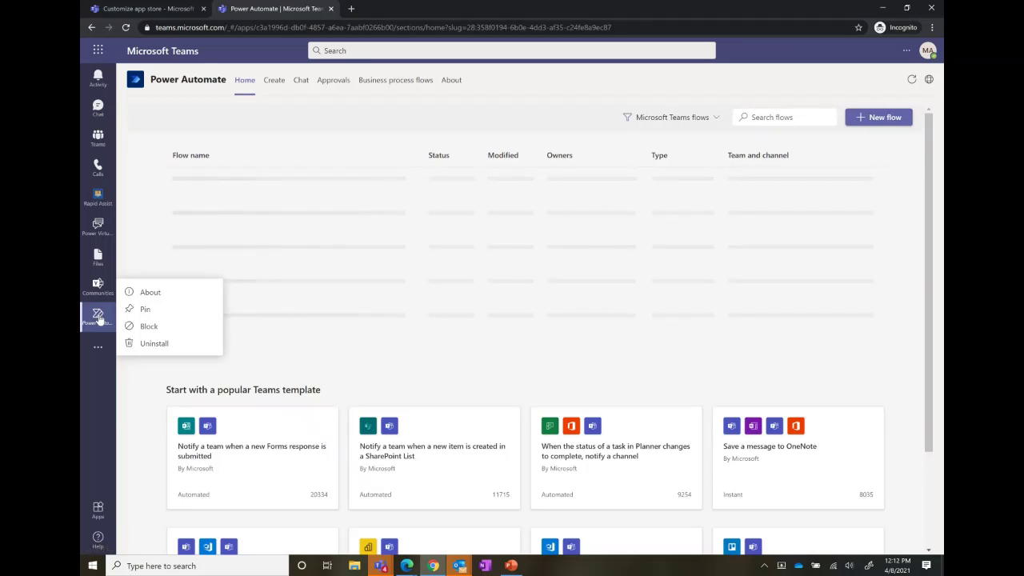
left_click(145, 310)
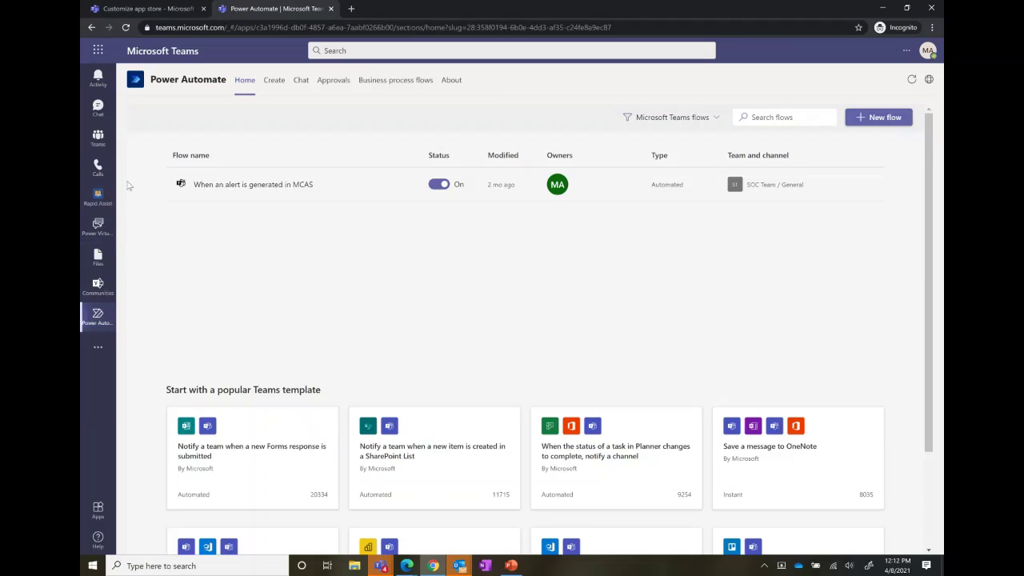
Review the pinned Power Automate app's options and the list of other recent apps
right_click(99, 317)
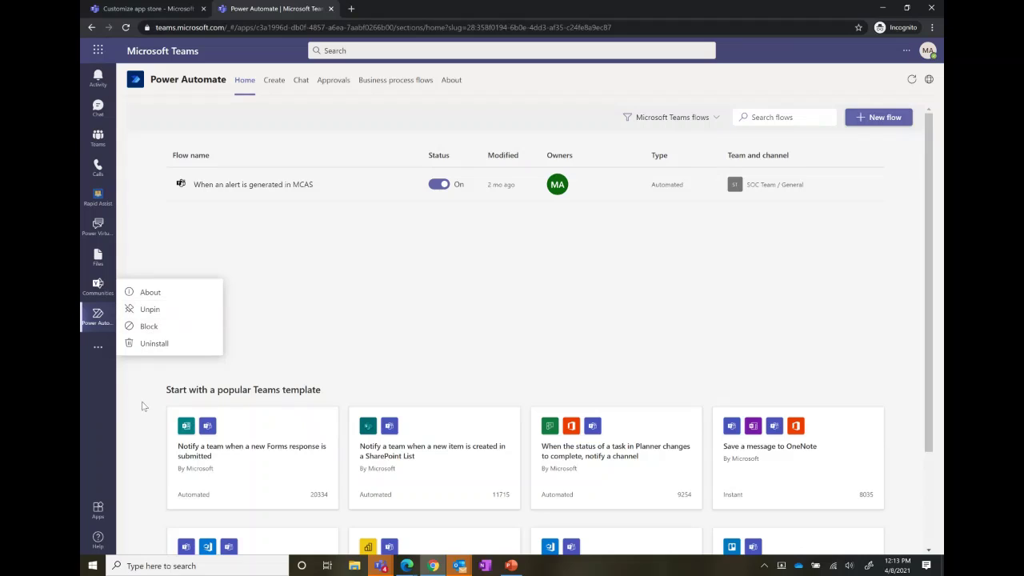
left_click(94, 397)
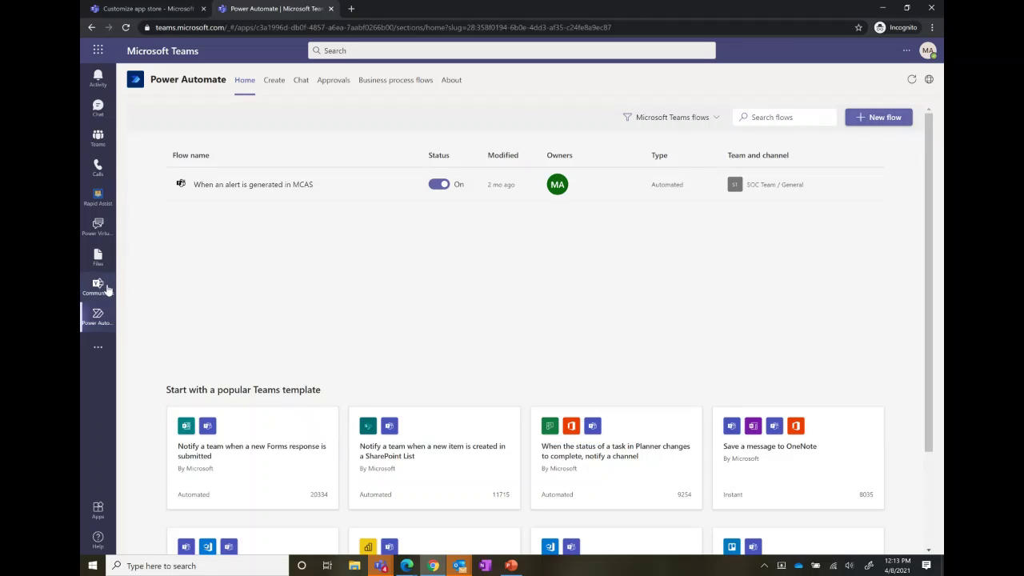
left_click(98, 350)
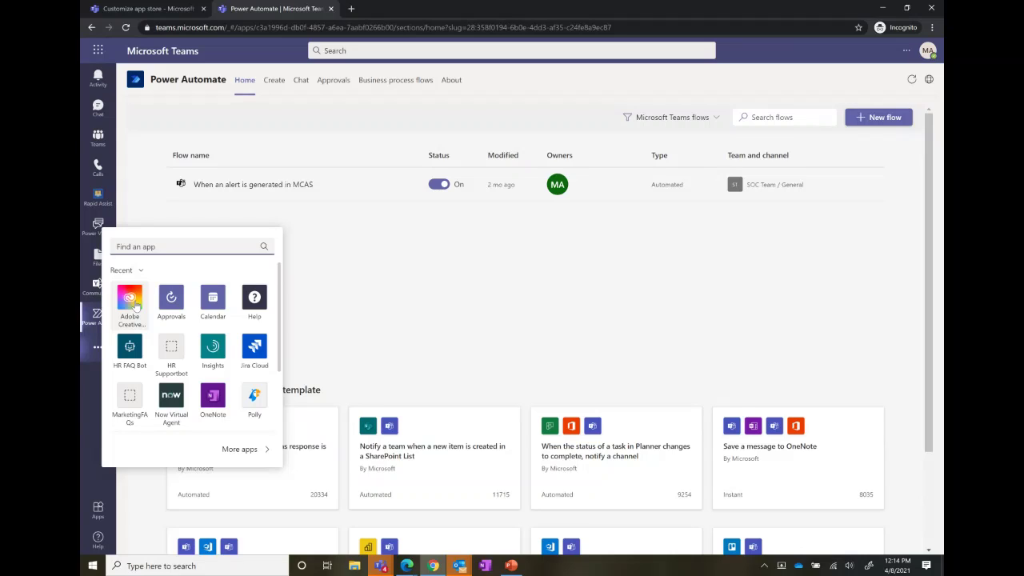
left_click(88, 406)
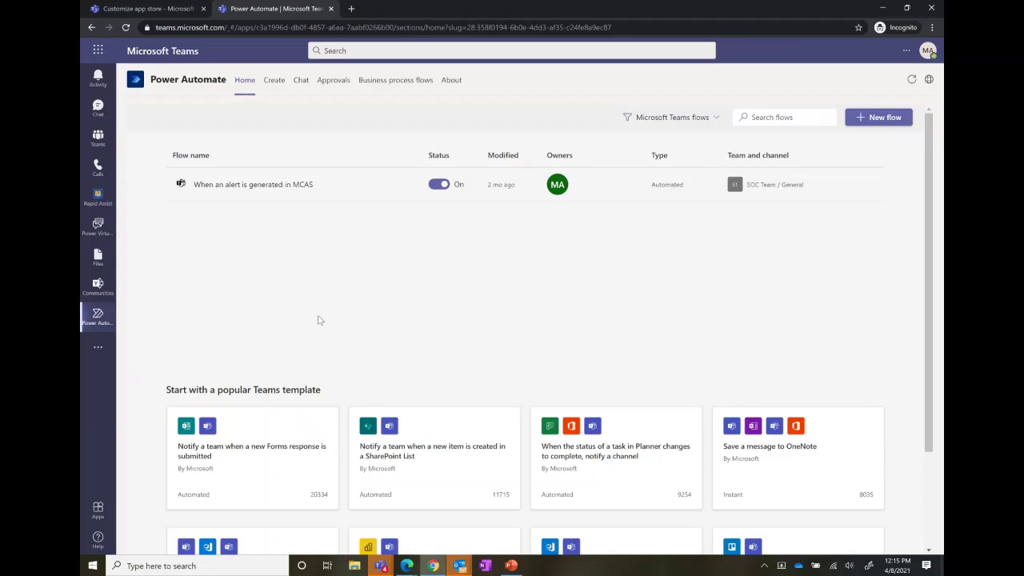
Search the web for "Power Automate and Teams" and open the article on creating flows easily with the new Power Automate app for Teams
left_click(352, 8)
type("Power Automate and Teams")
key("Return")
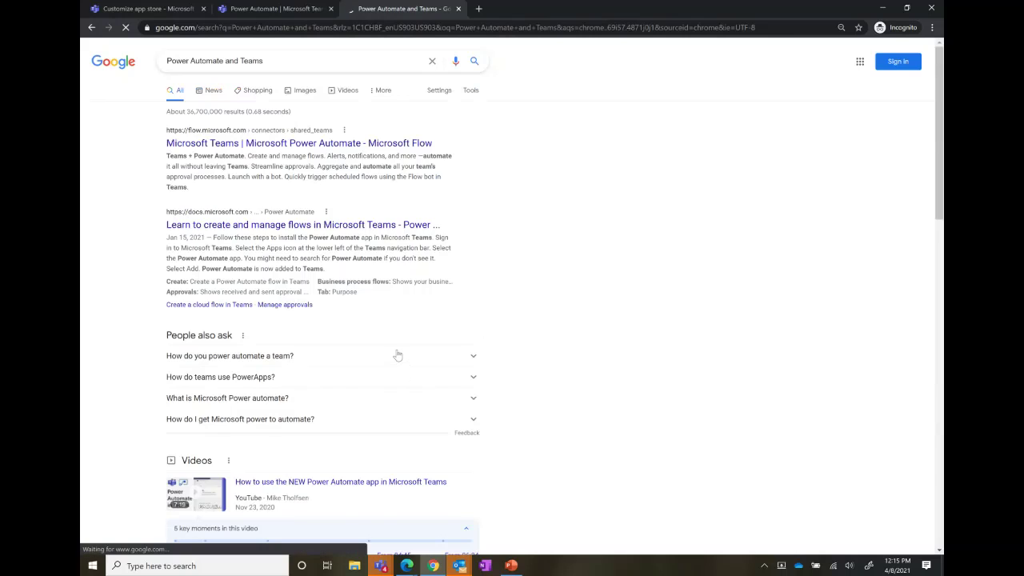
scroll(393, 376, "down", 1)
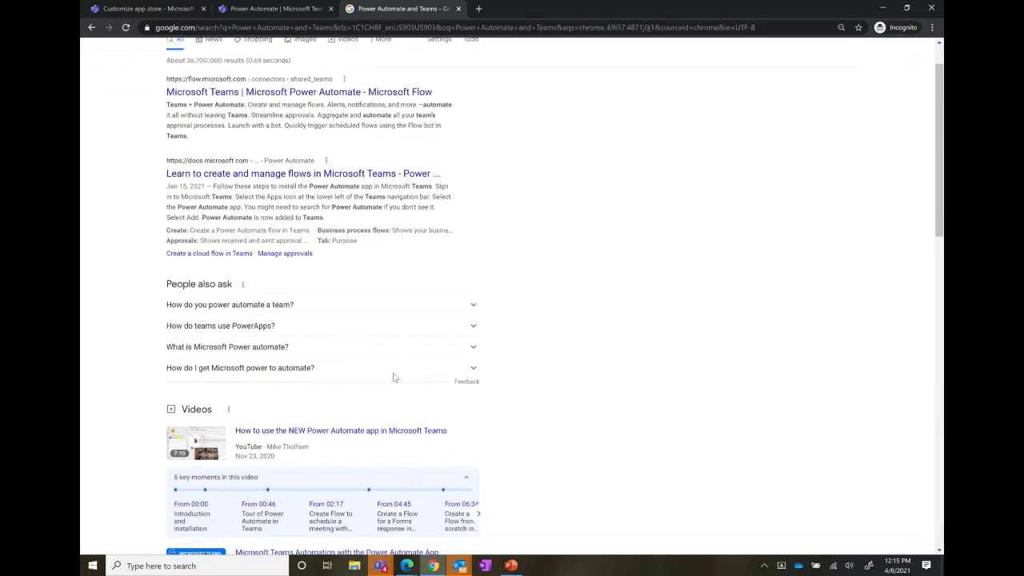
scroll(392, 376, "down", 7)
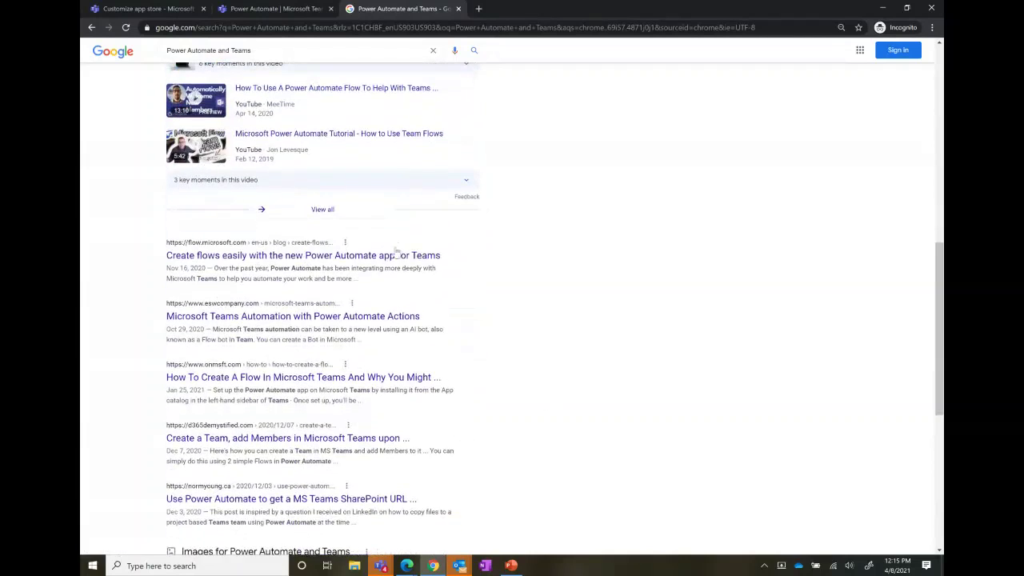
left_click(408, 256)
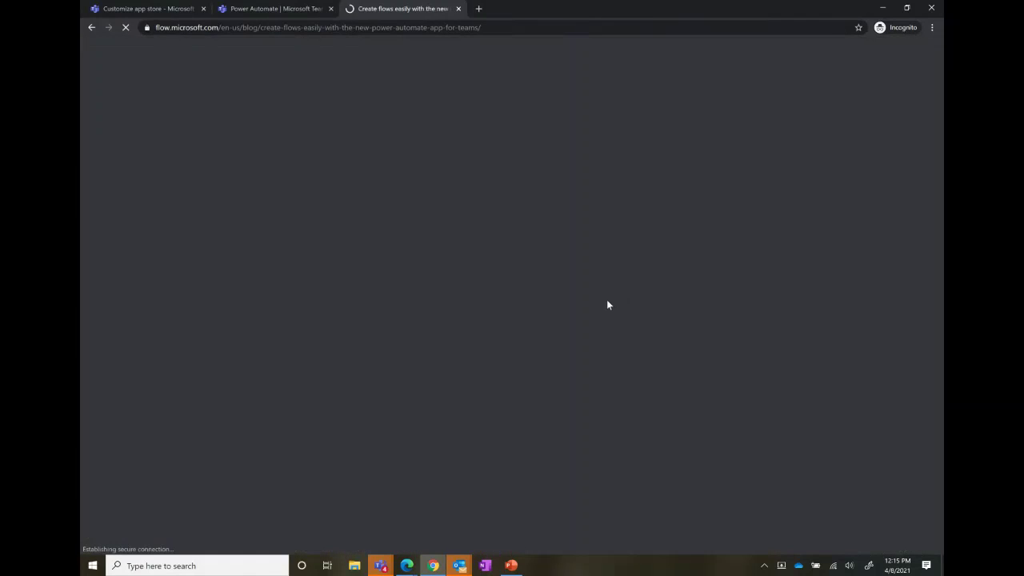
Read through the article's sections on managing flows, acquiring templates and example scenarios in Teams
scroll(558, 463, "down", 1)
scroll(532, 313, "down", 1)
scroll(533, 313, "down", 2)
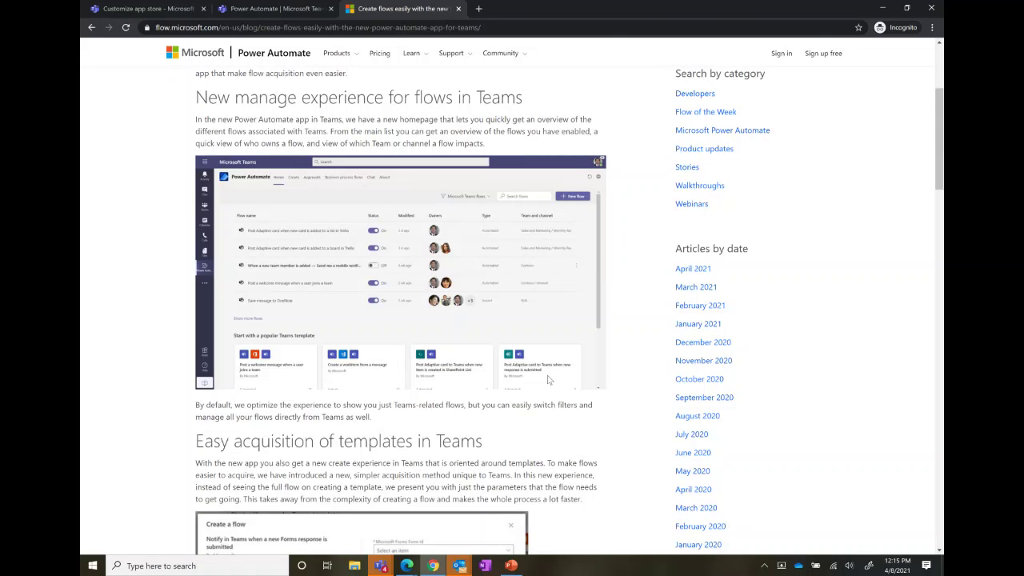
scroll(540, 373, "down", 1)
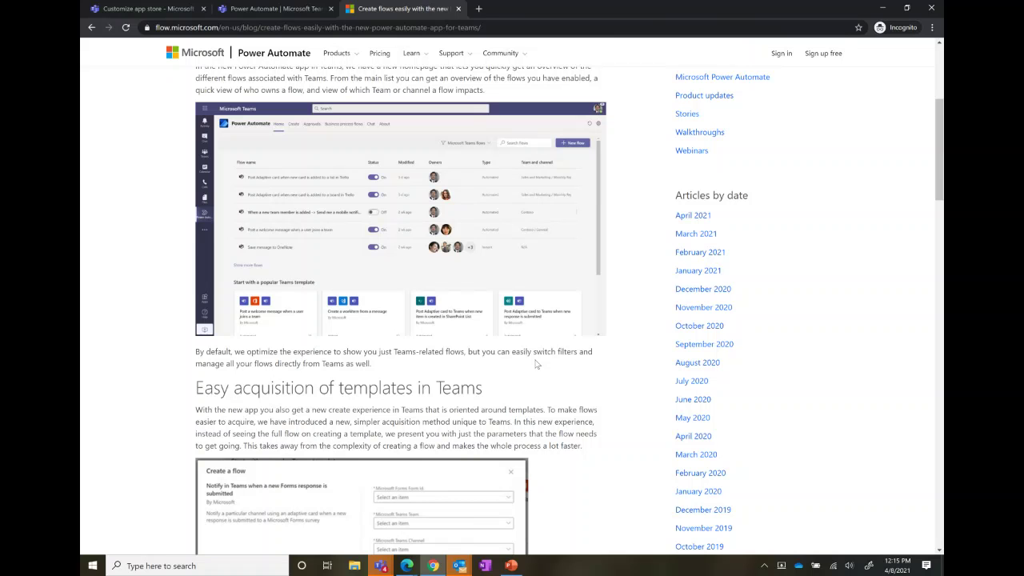
scroll(536, 364, "down", 5)
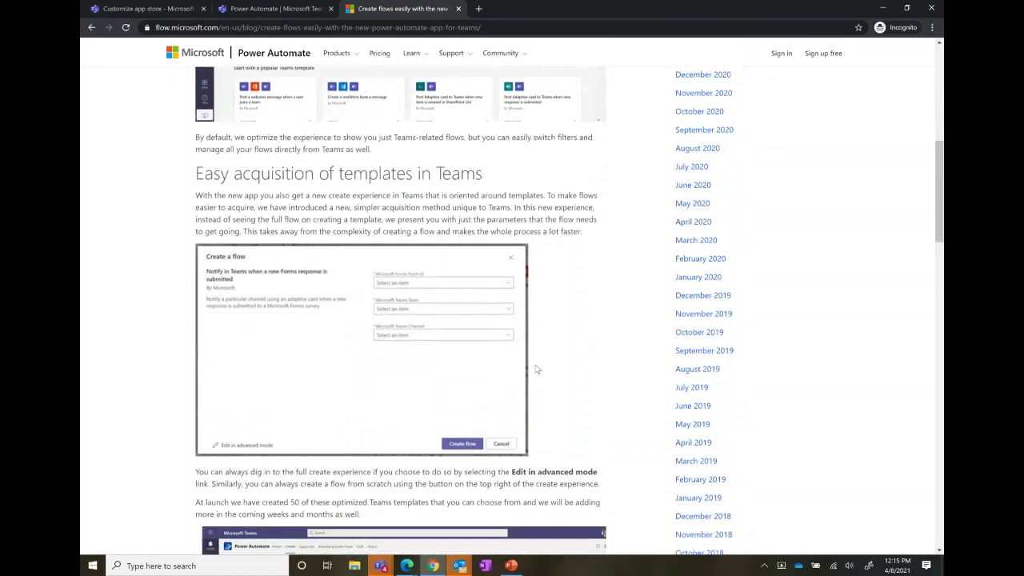
scroll(538, 370, "down", 4)
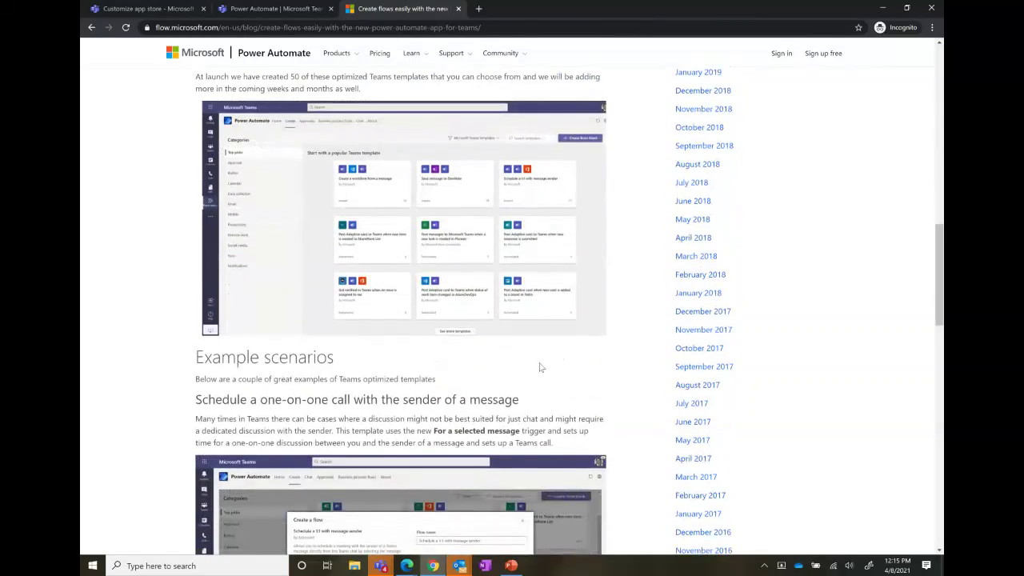
scroll(541, 367, "down", 1)
scroll(541, 367, "down", 15)
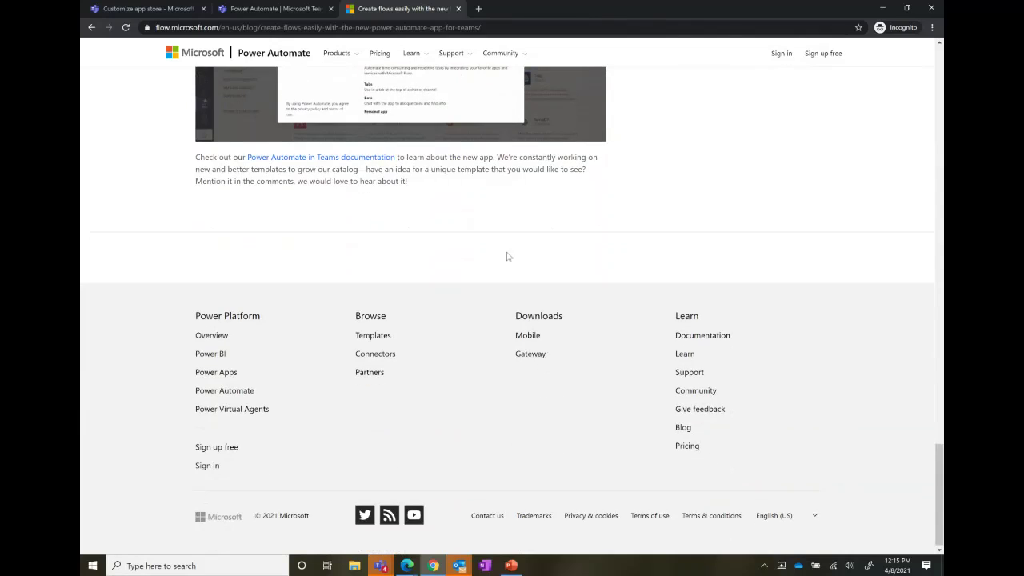
Open the Power Automate in Teams documentation, review the app installation instructions and open the Overview article on using flows in Teams
left_click(328, 162)
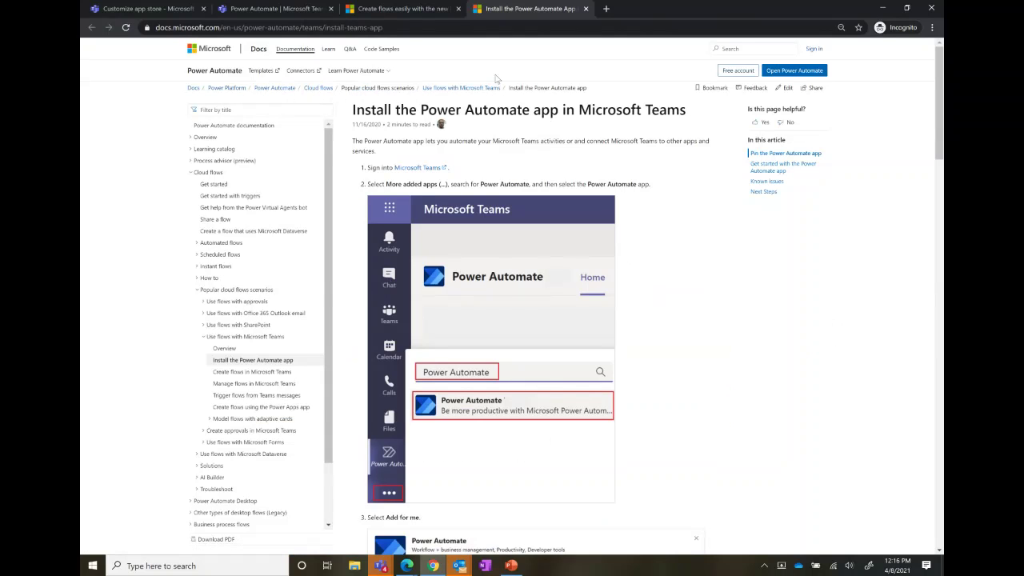
scroll(524, 472, "down", 3)
scroll(521, 466, "down", 1)
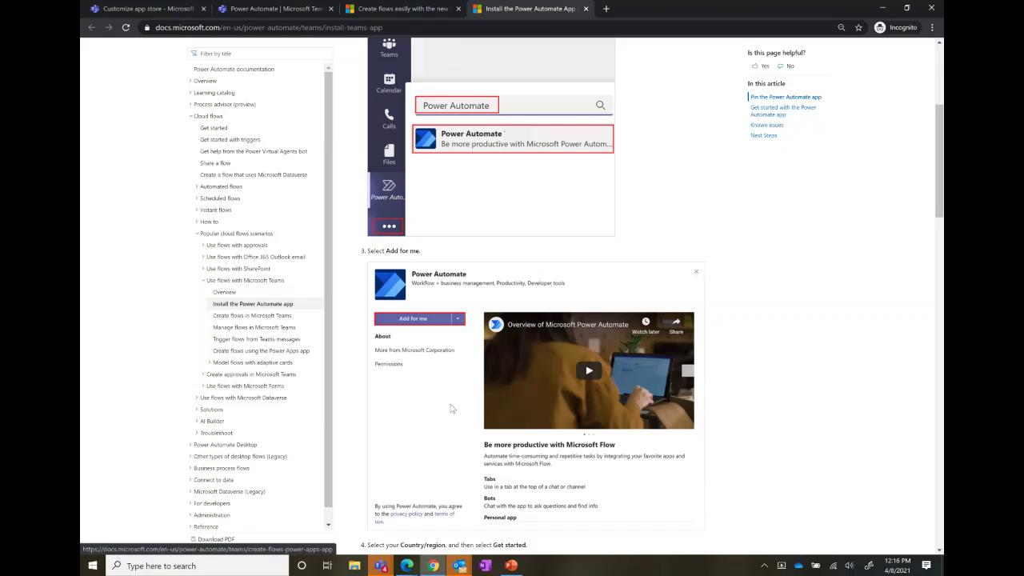
scroll(441, 423, "up", 3)
scroll(439, 432, "up", 2)
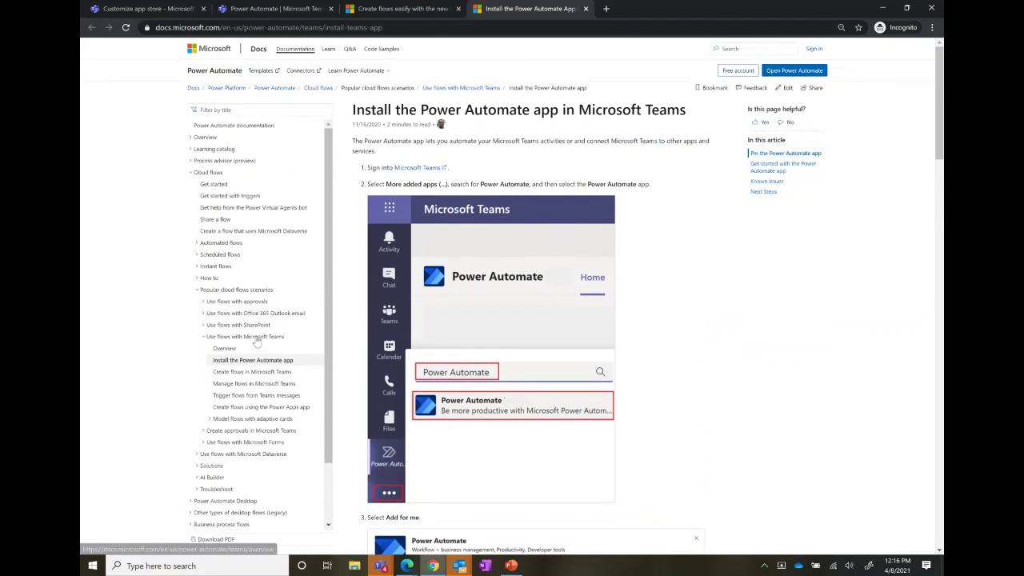
left_click(225, 350)
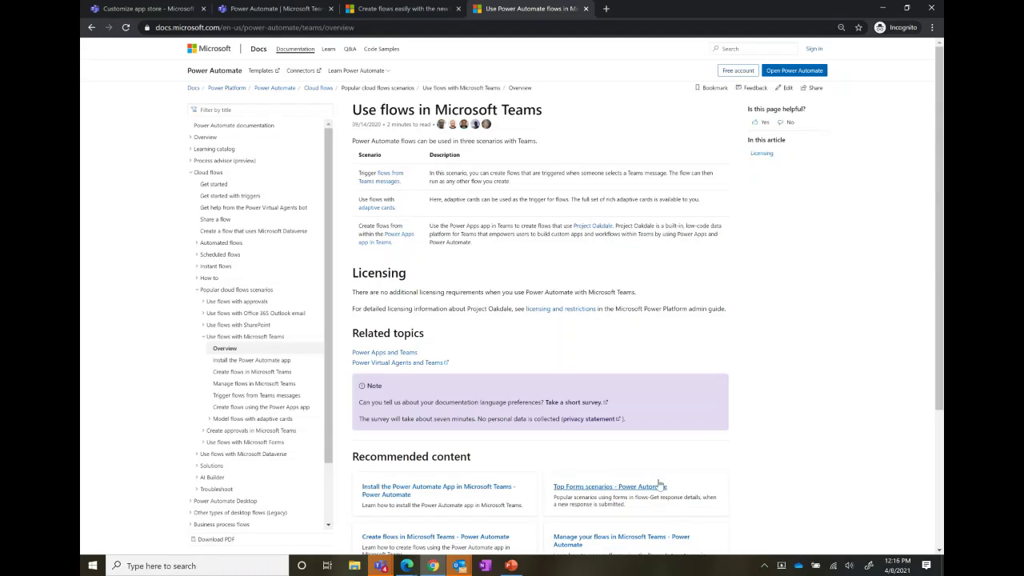
Return to Power Automate in Teams and browse the flow creation templates in the Calendar and Button categories
left_click(300, 9)
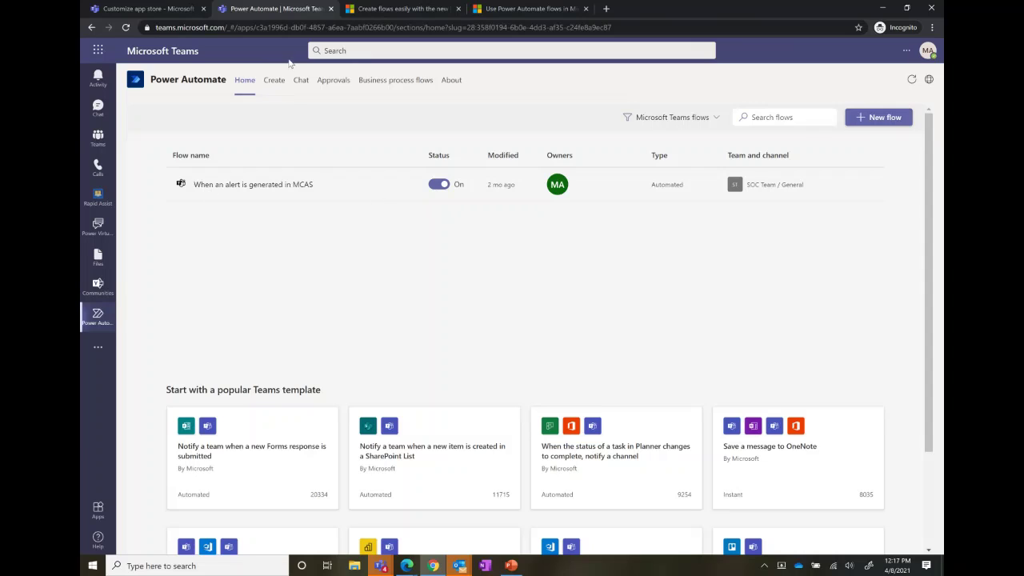
left_click(273, 84)
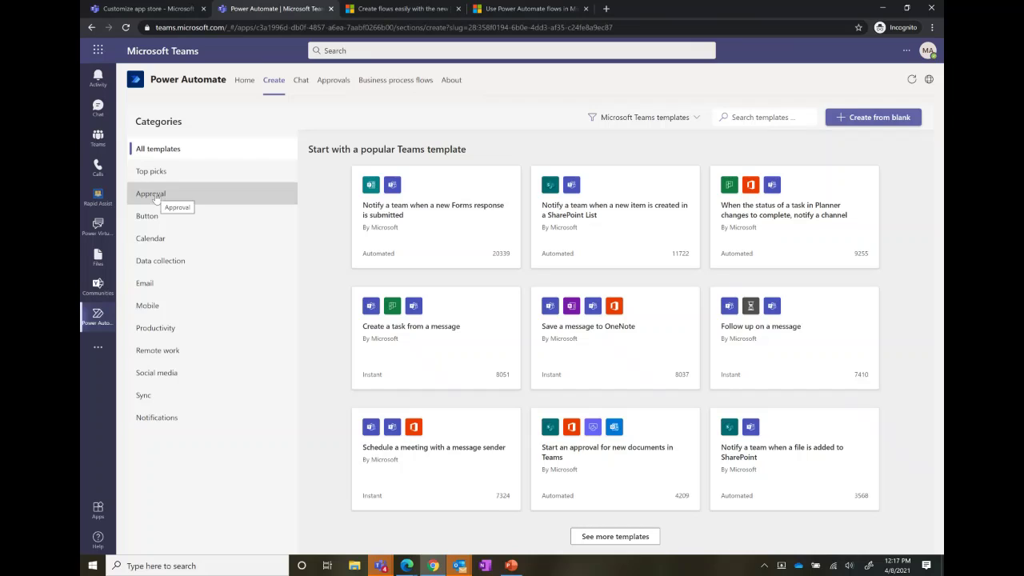
left_click(156, 239)
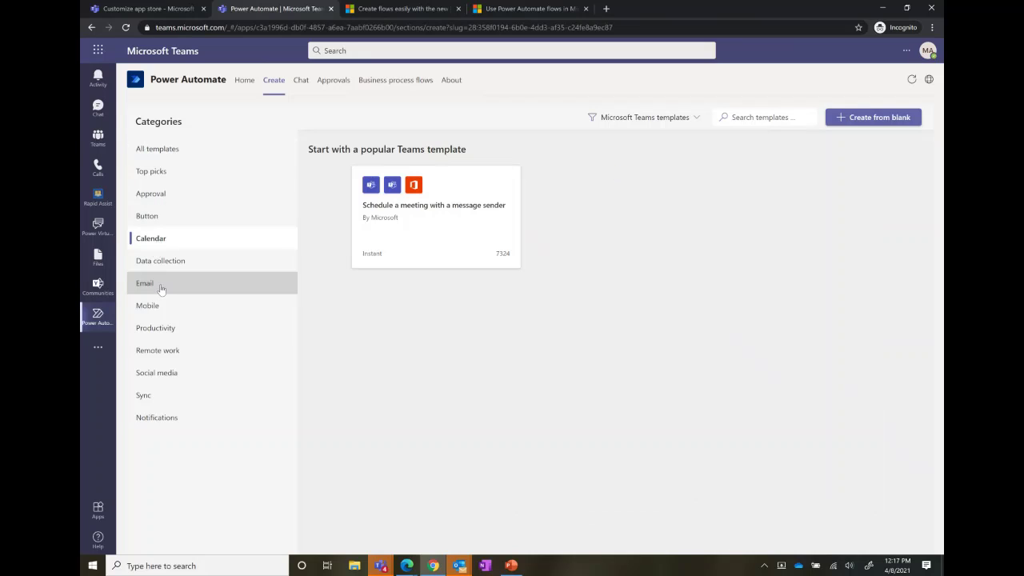
left_click(161, 218)
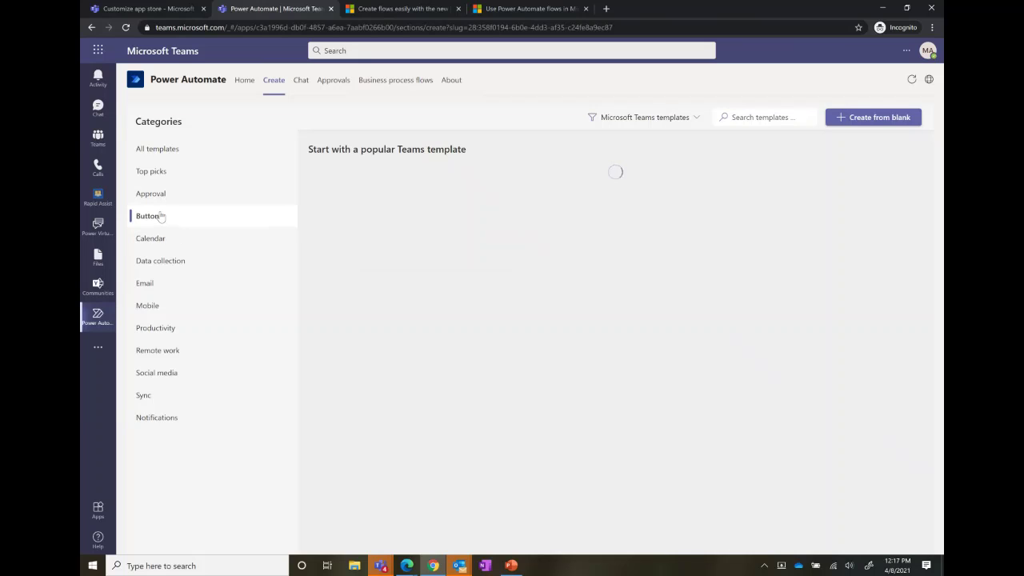
Search all flow templates for "task", choose the "Create a task from a message" template and continue to its flow setup
left_click(174, 157)
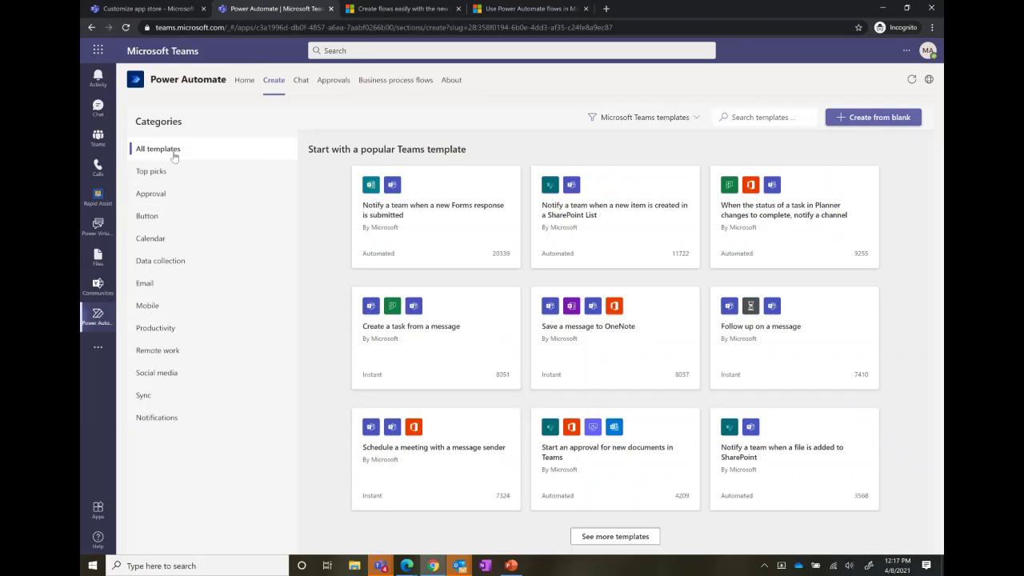
left_click(752, 117)
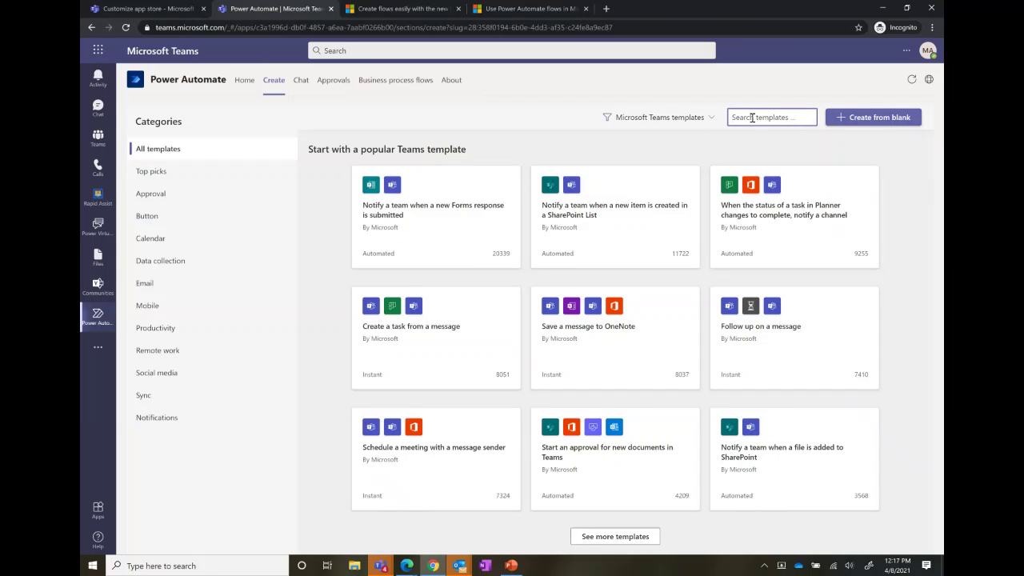
type("task")
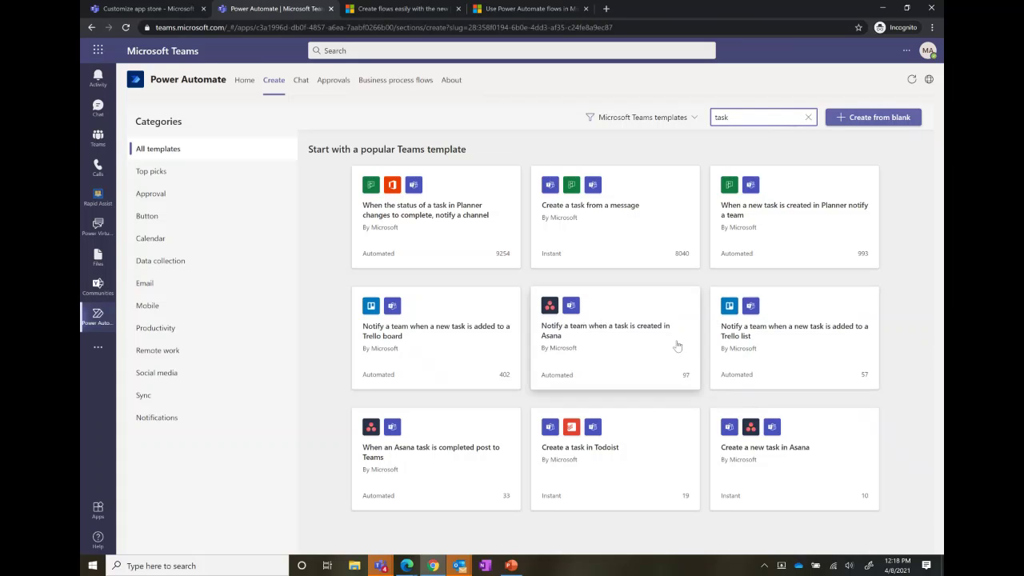
left_click(611, 229)
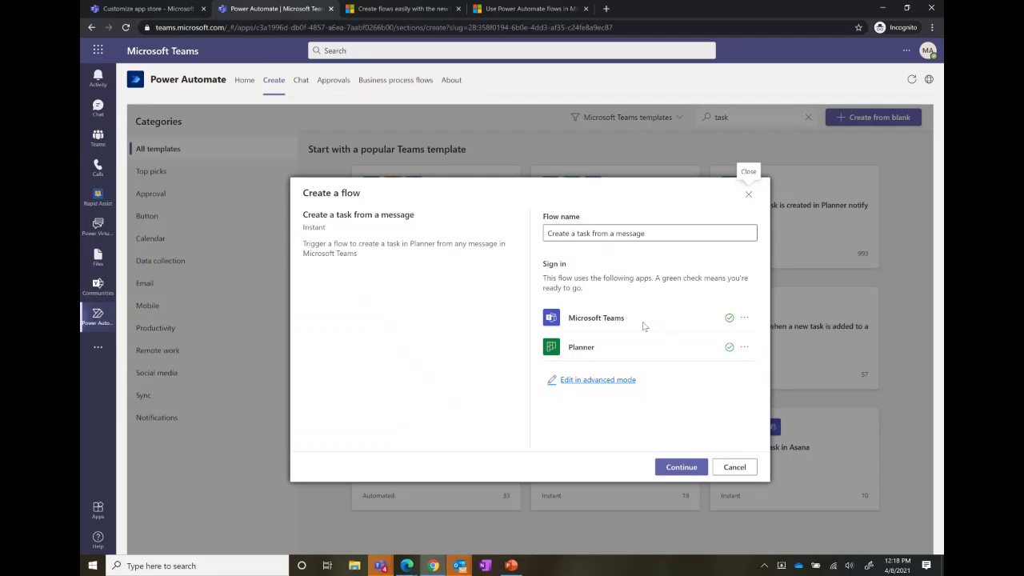
left_click(681, 469)
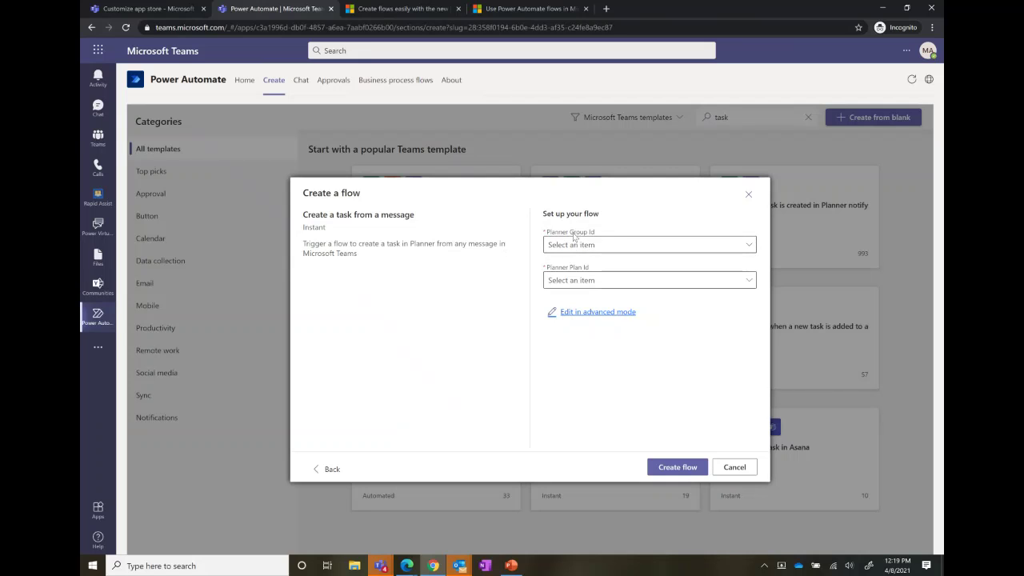
Set the Planner group to IT and the plan to Mark 8 Project Plan, and create the flow
left_click(650, 247)
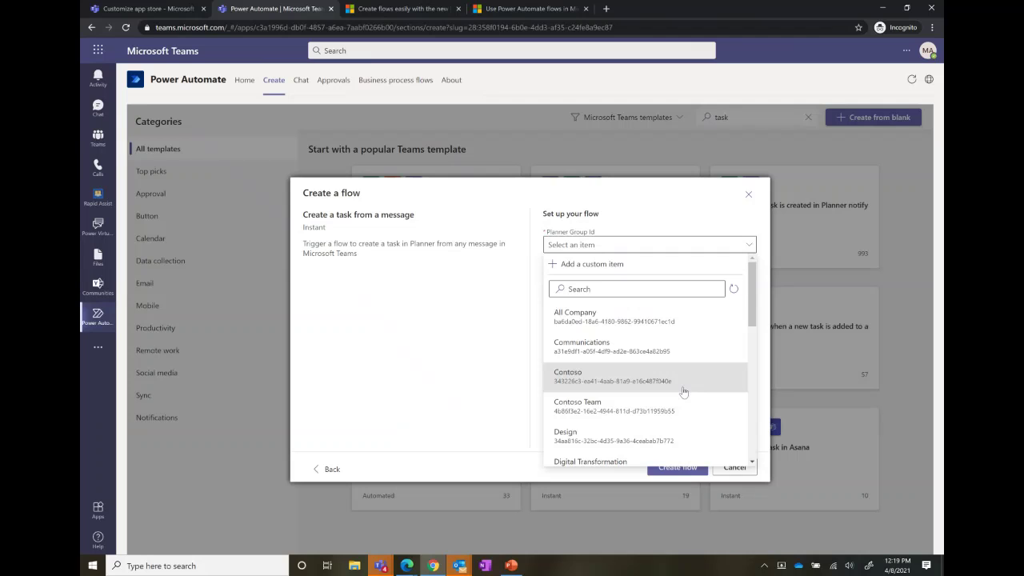
scroll(676, 366, "down", 2)
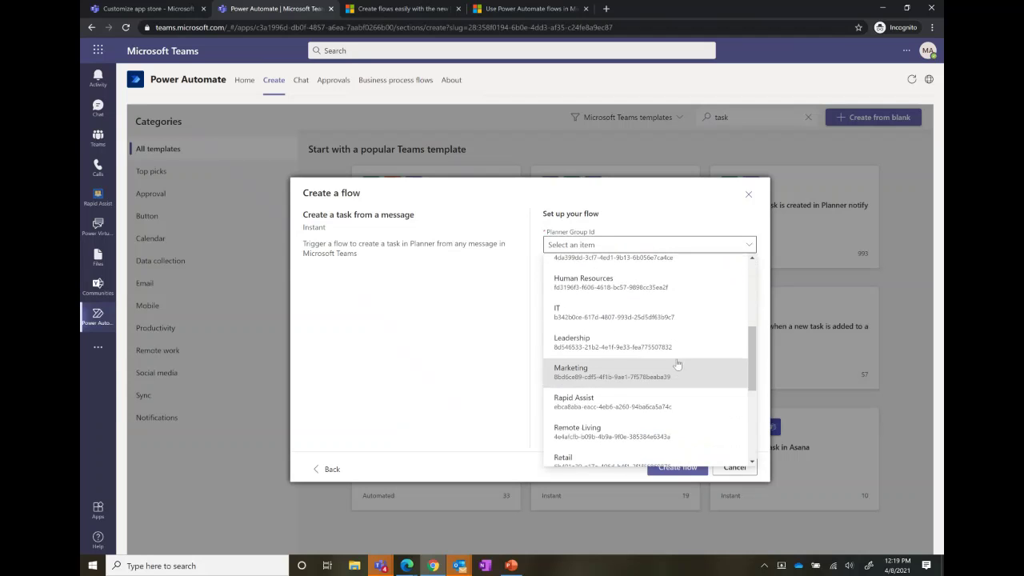
left_click(650, 317)
left_click(618, 282)
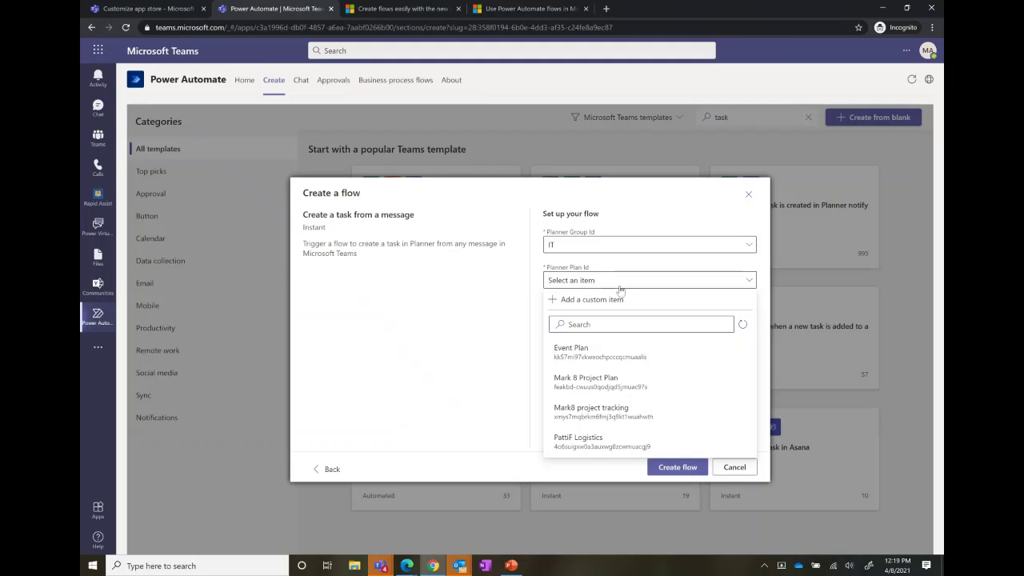
left_click(673, 388)
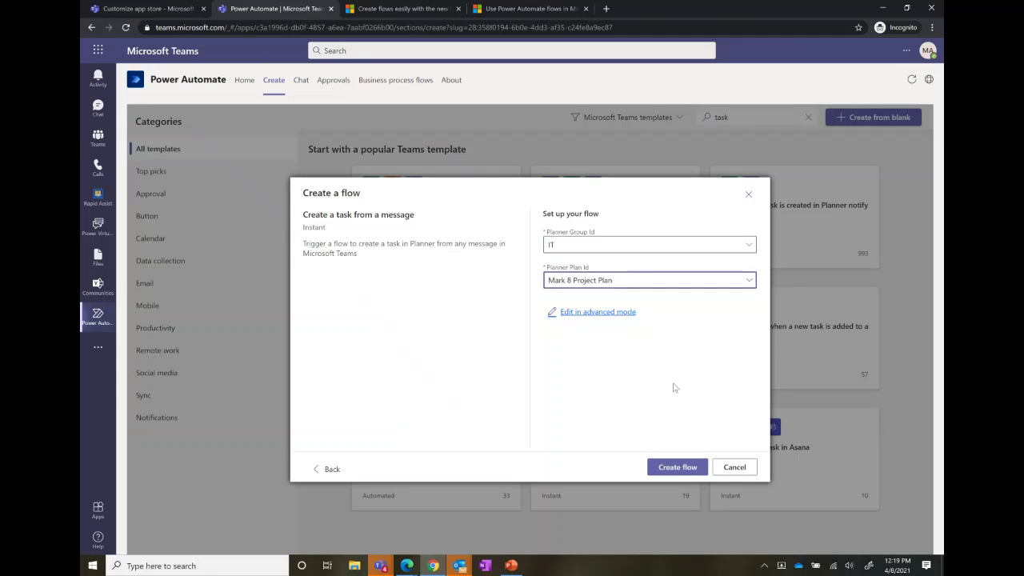
left_click(672, 466)
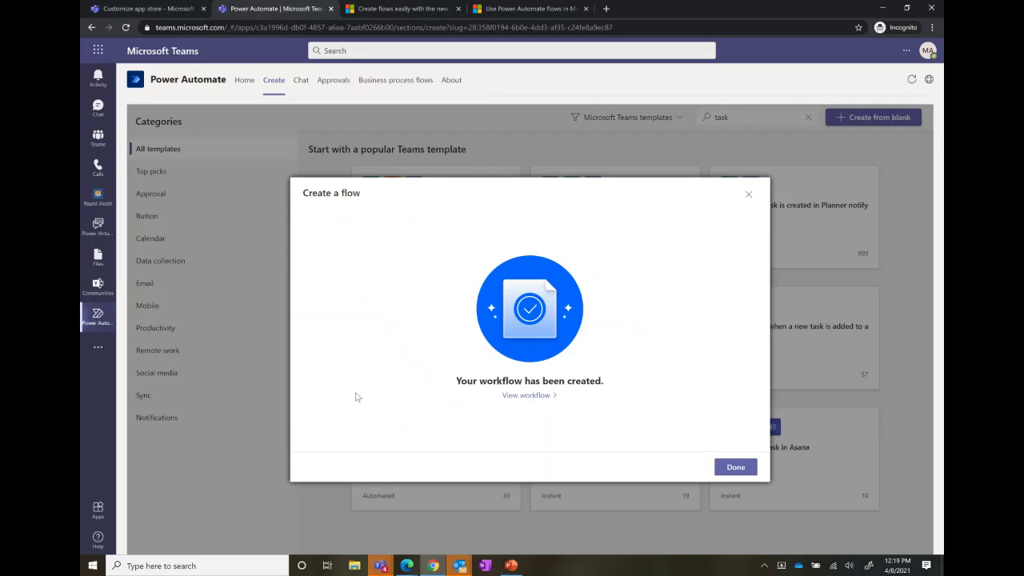
left_click(734, 468)
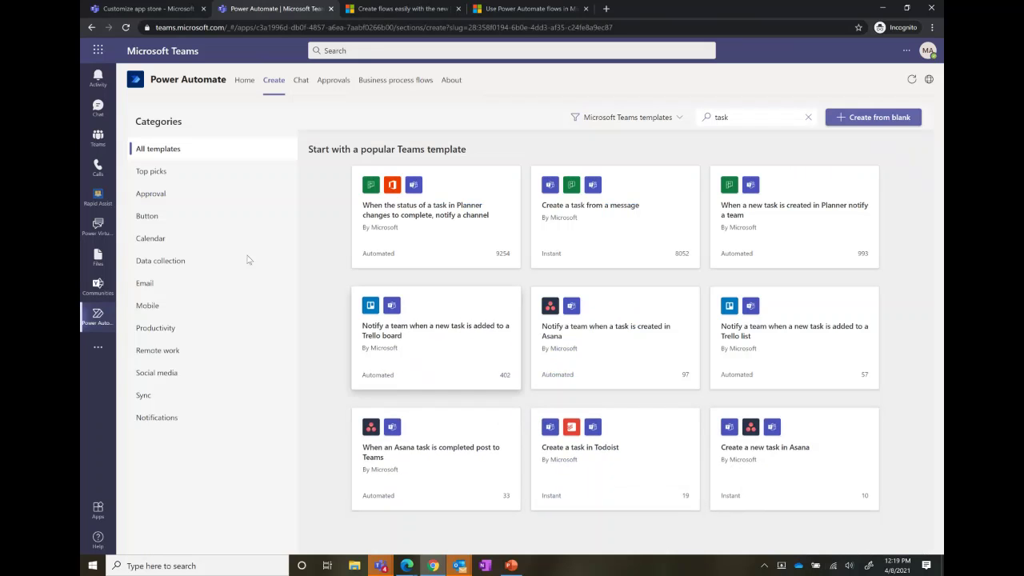
Open the IT team's Research and Development channel and translate the Greek post
left_click(97, 139)
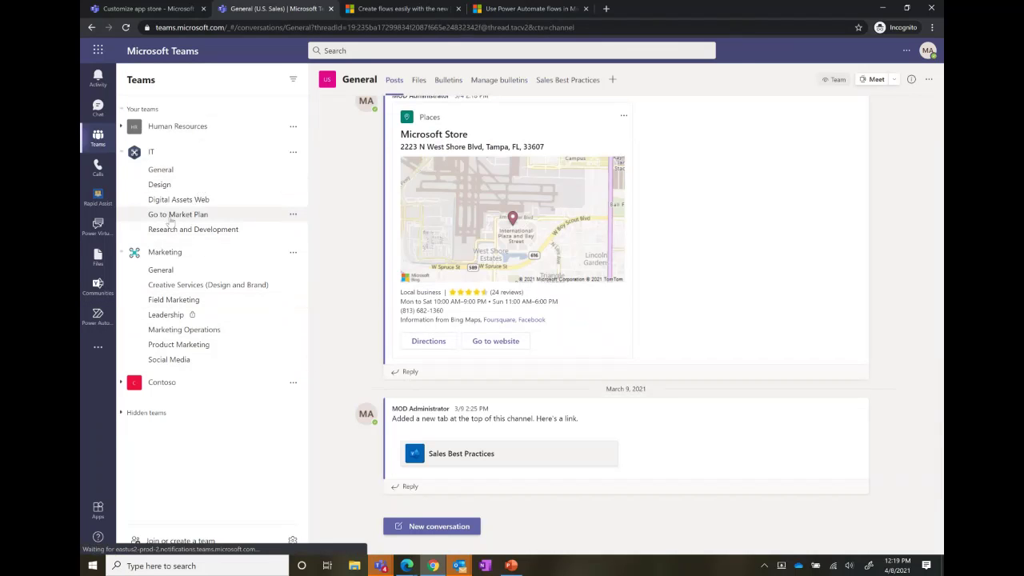
left_click(180, 231)
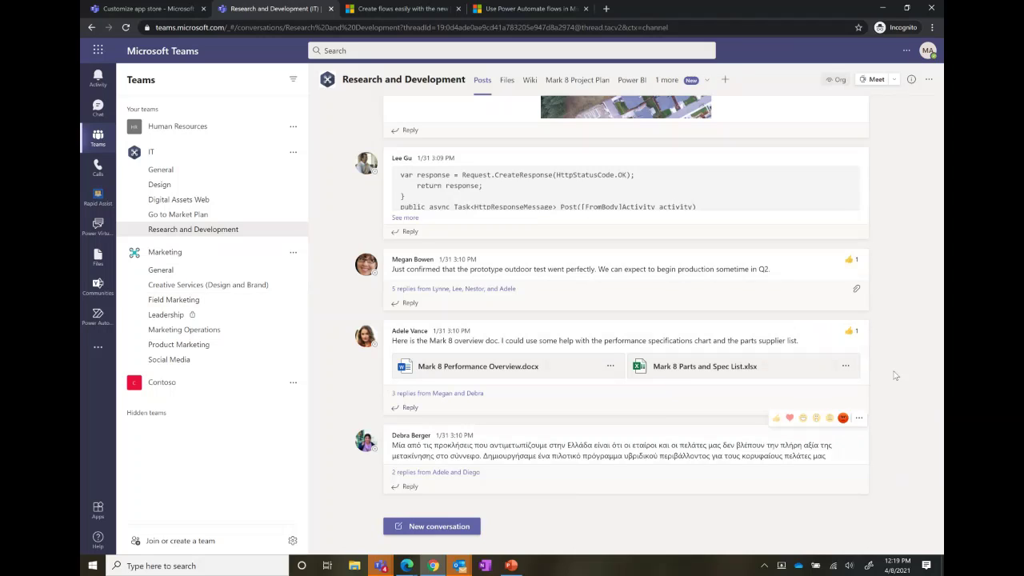
mouse_move(843, 315)
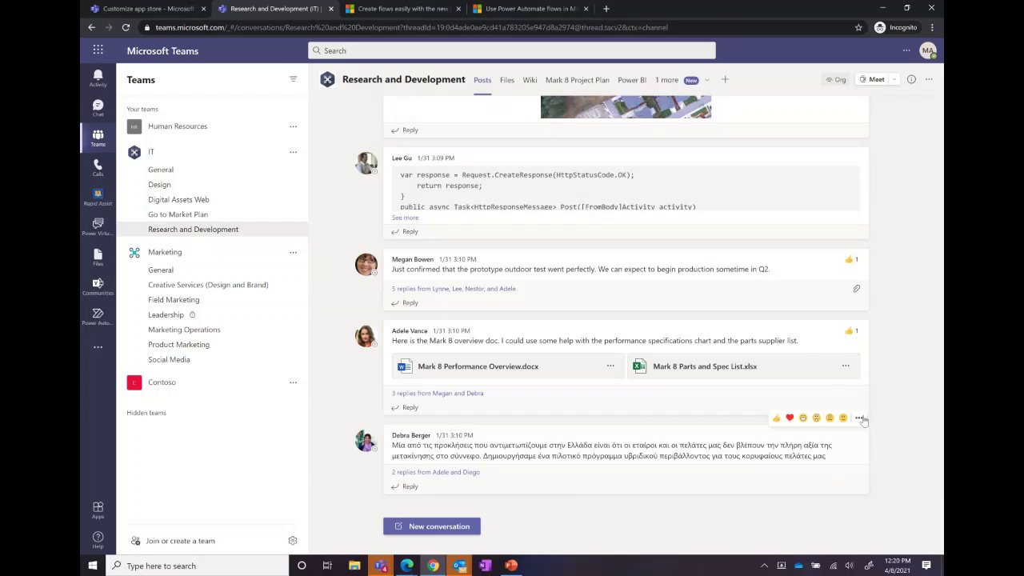
left_click(858, 417)
left_click(848, 344)
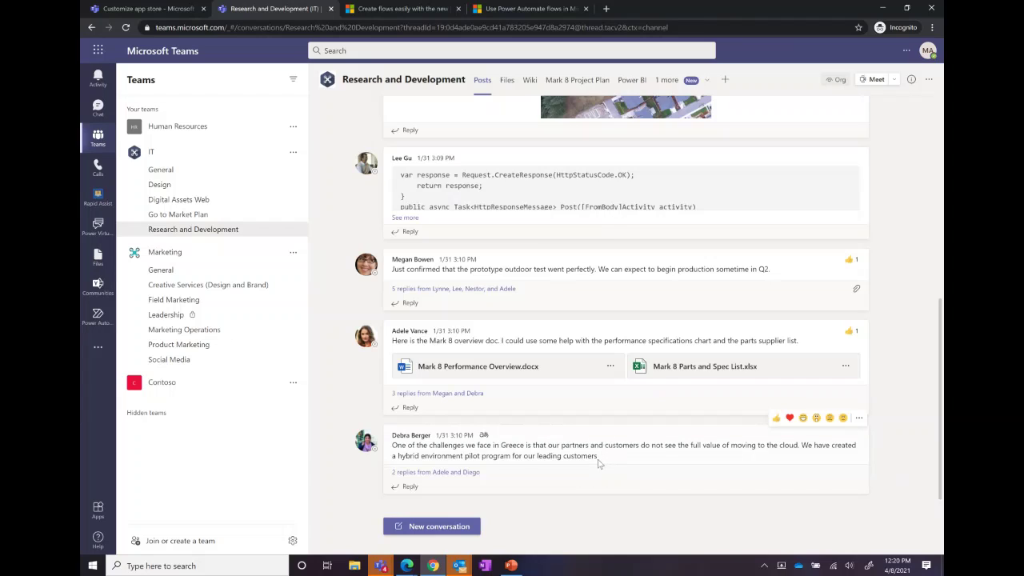
Run the "Create a task from a message" action on the translated post in the Research and Development channel
left_click(859, 417)
mouse_move(859, 421)
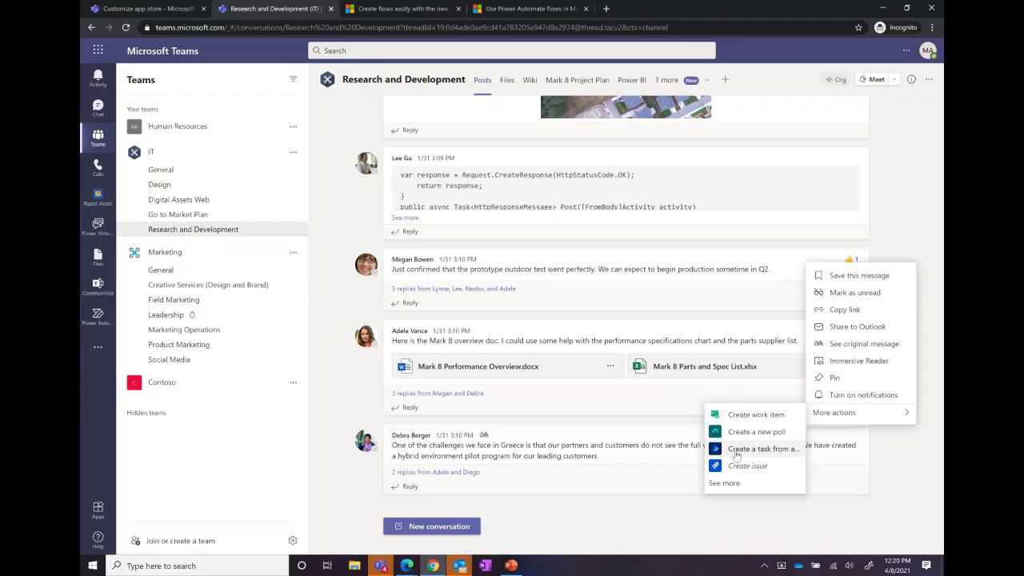
left_click(877, 454)
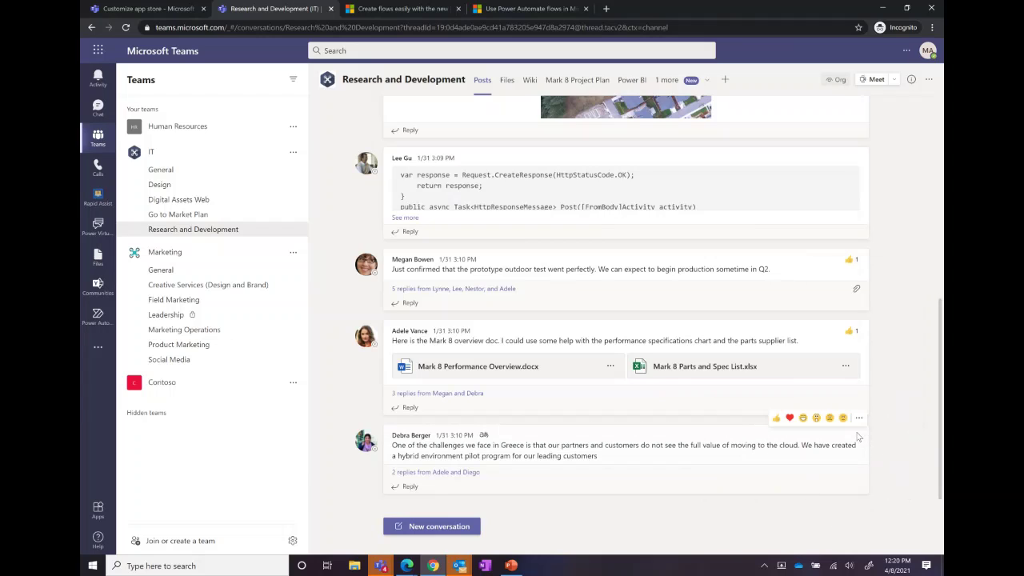
left_click(860, 420)
mouse_move(859, 424)
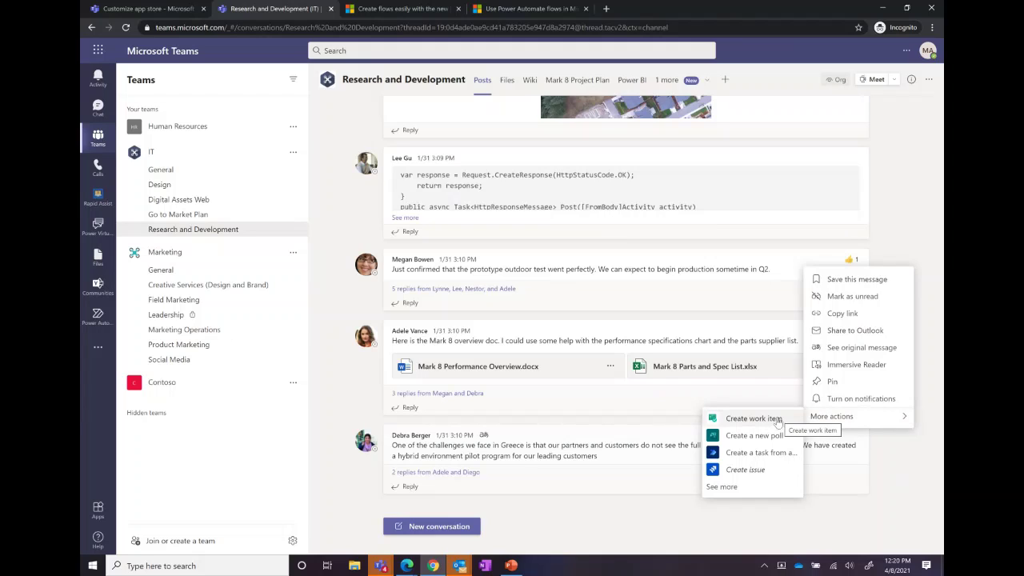
left_click(753, 457)
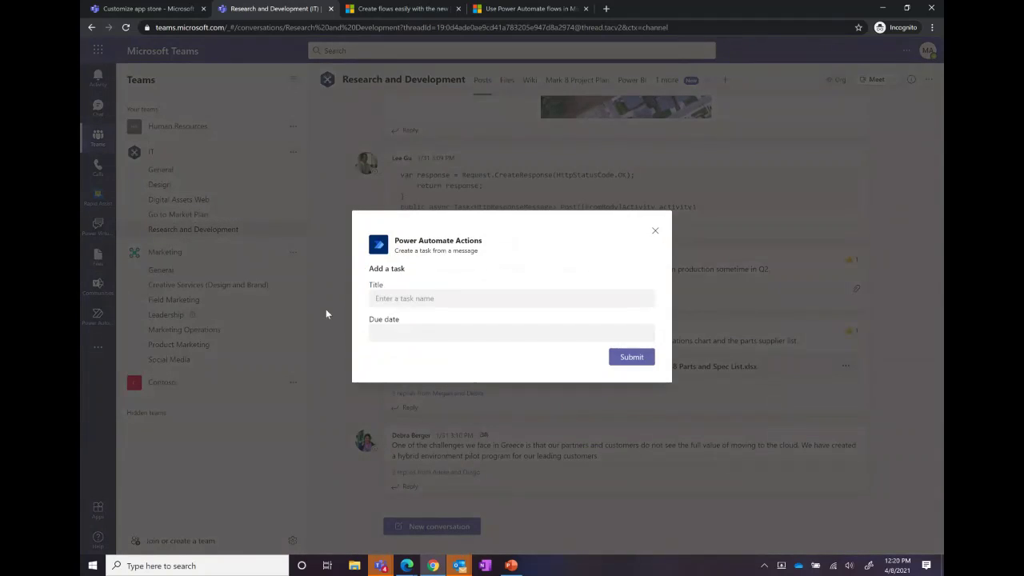
Title the task "Review hybrid env", set its due date to Apr 9, 2021 and submit it
left_click(403, 299)
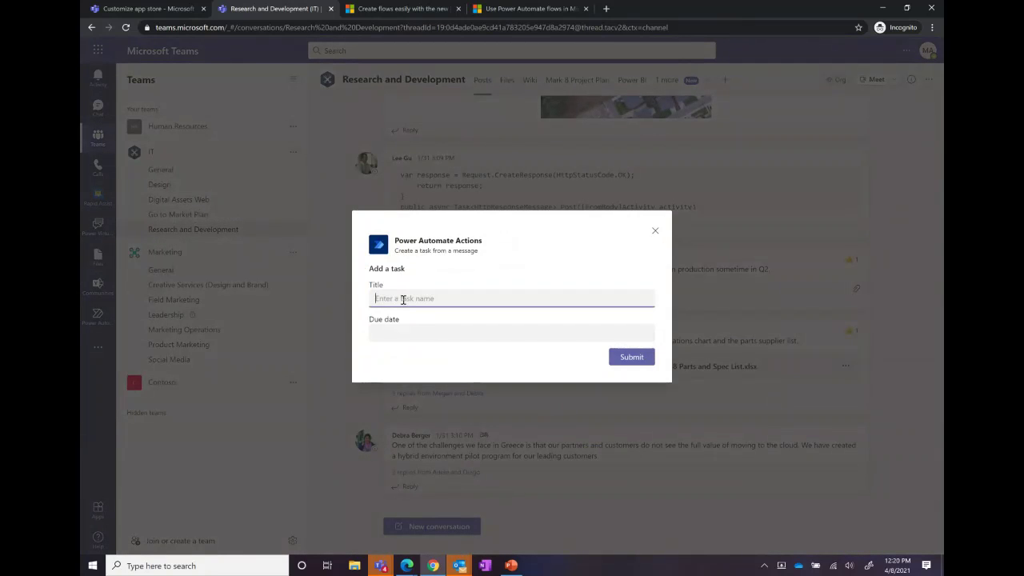
type("Review")
type(" P")
type("ybrid env")
left_click(426, 333)
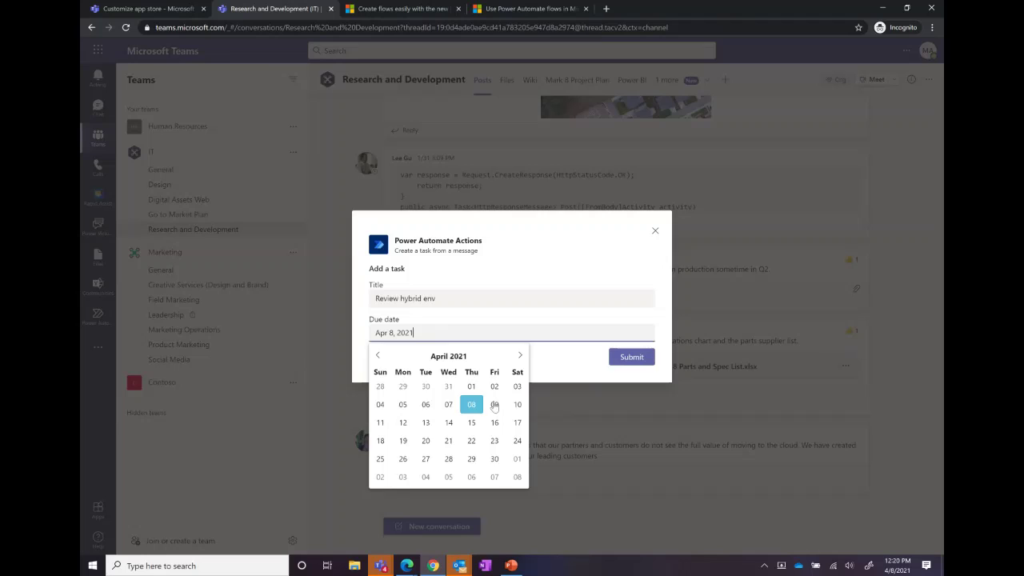
left_click(495, 405)
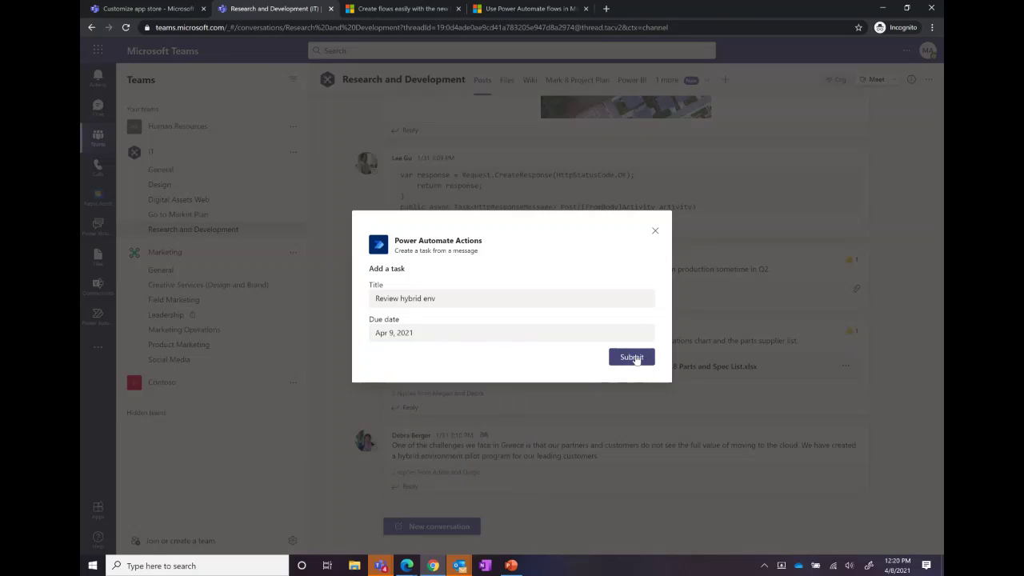
left_click(631, 358)
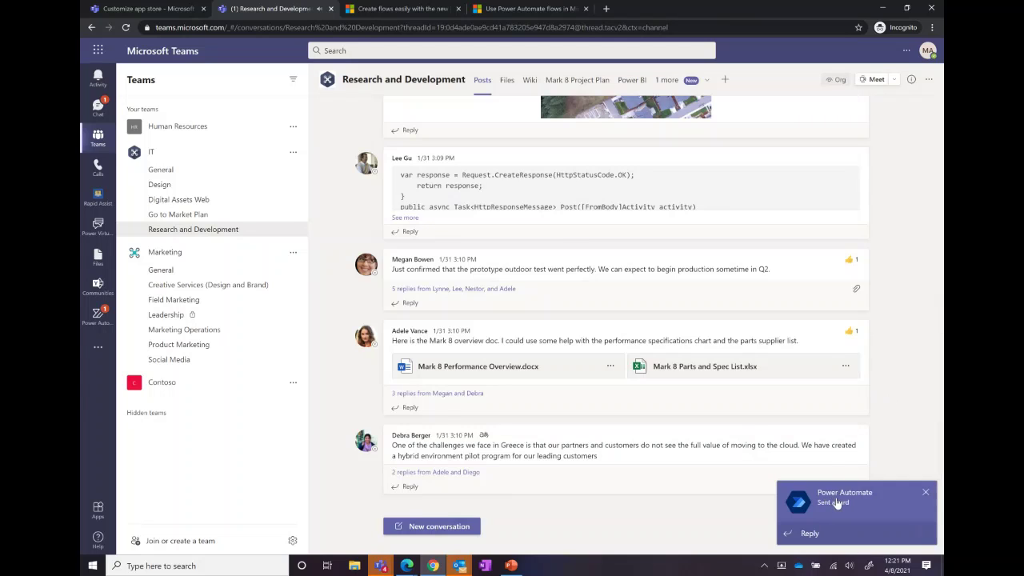
Review the "Review hybrid env" task's details in the channel's Mark 8 Project Plan and move it into the Engineering bucket
left_click(577, 80)
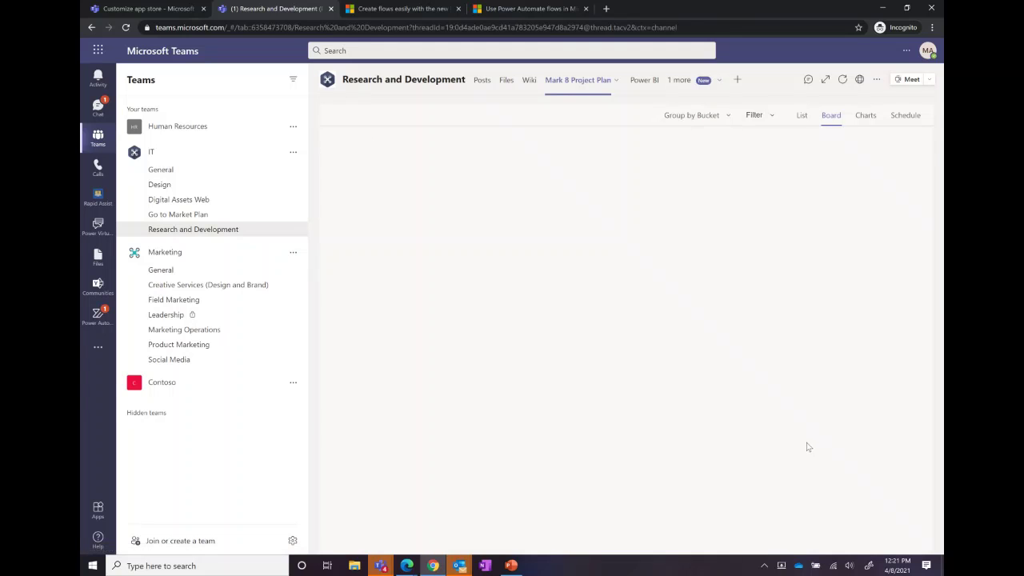
left_click(409, 205)
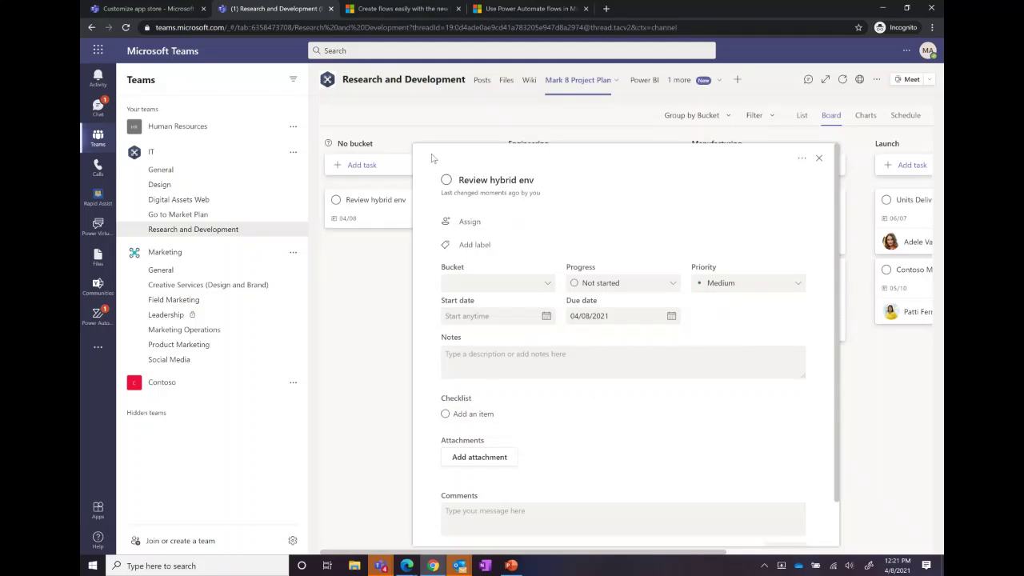
left_click(819, 161)
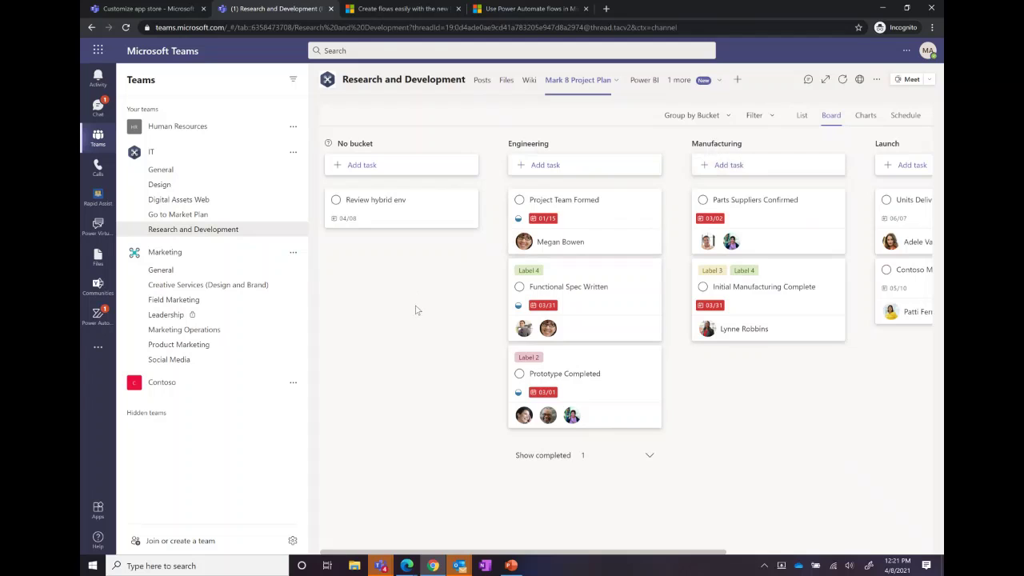
left_click_drag(383, 201, 583, 198)
left_click_drag(384, 208, 878, 164)
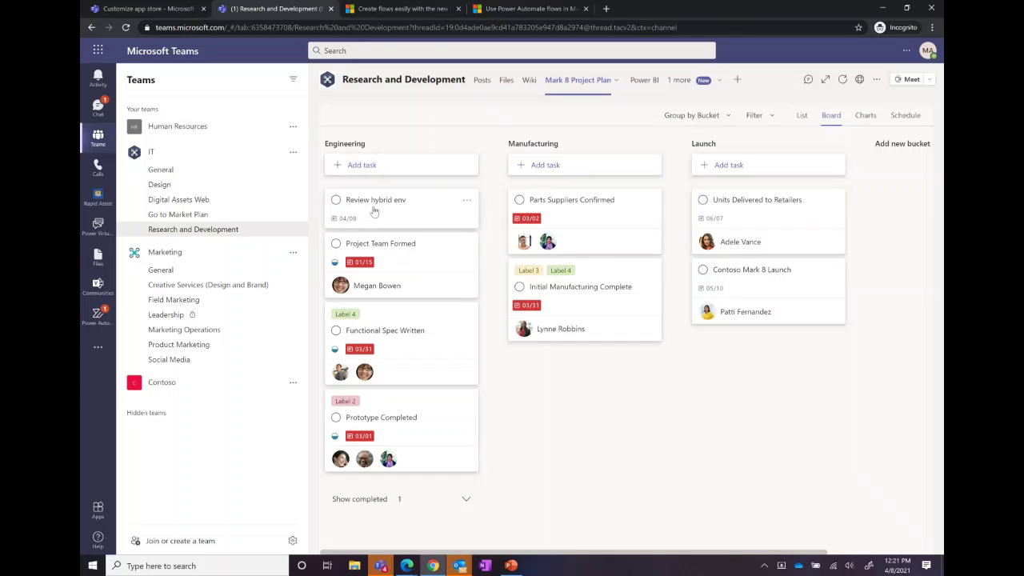
Return to the channel posts and open the Power Automate chat to check the Planner task notification card
left_click(480, 83)
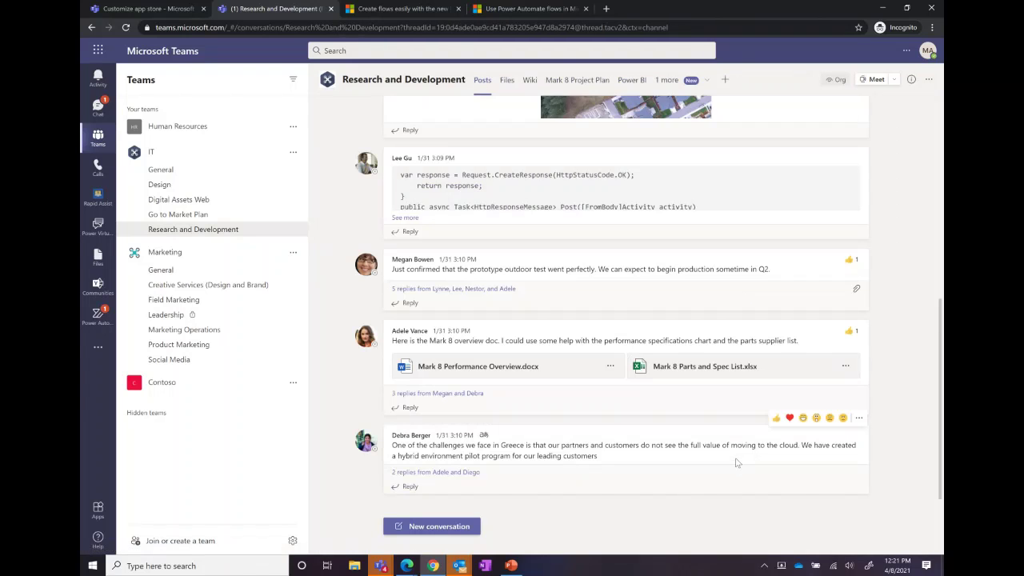
left_click(96, 316)
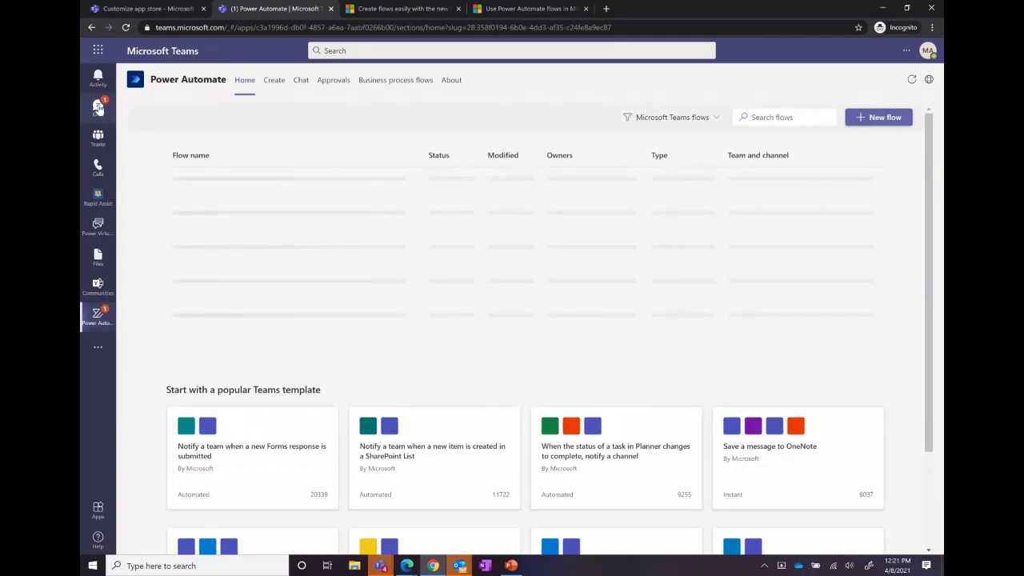
left_click(97, 105)
left_click(180, 129)
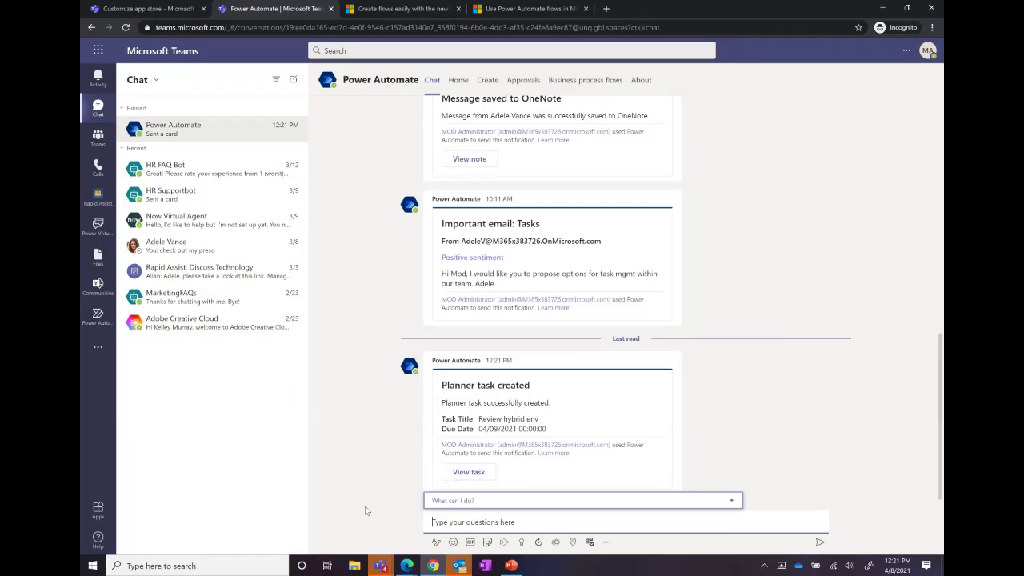
Start a new Power Automate flow, search templates for "OneNote" and continue to the setup of "Save a message to OneNote"
left_click(98, 315)
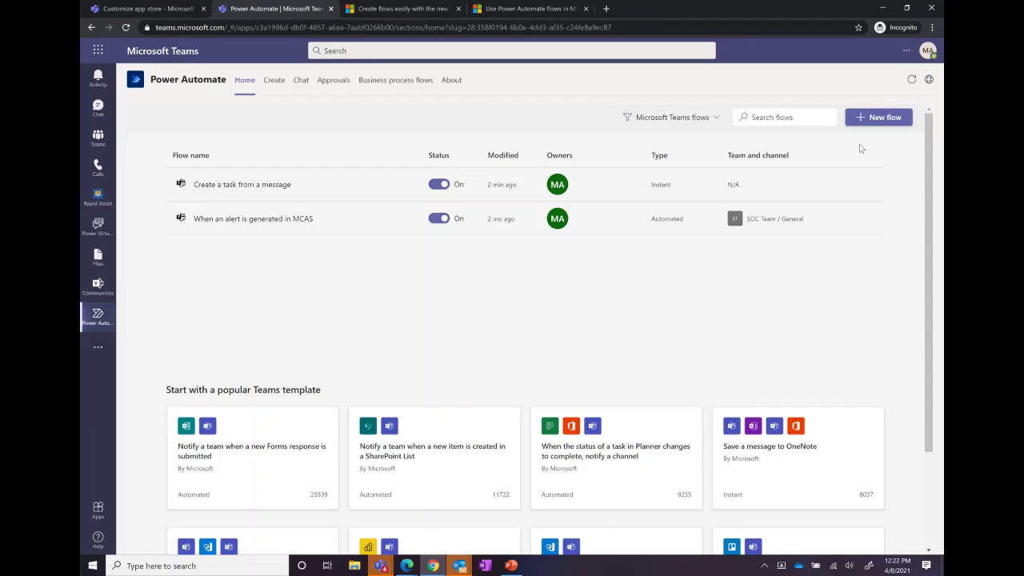
left_click(883, 119)
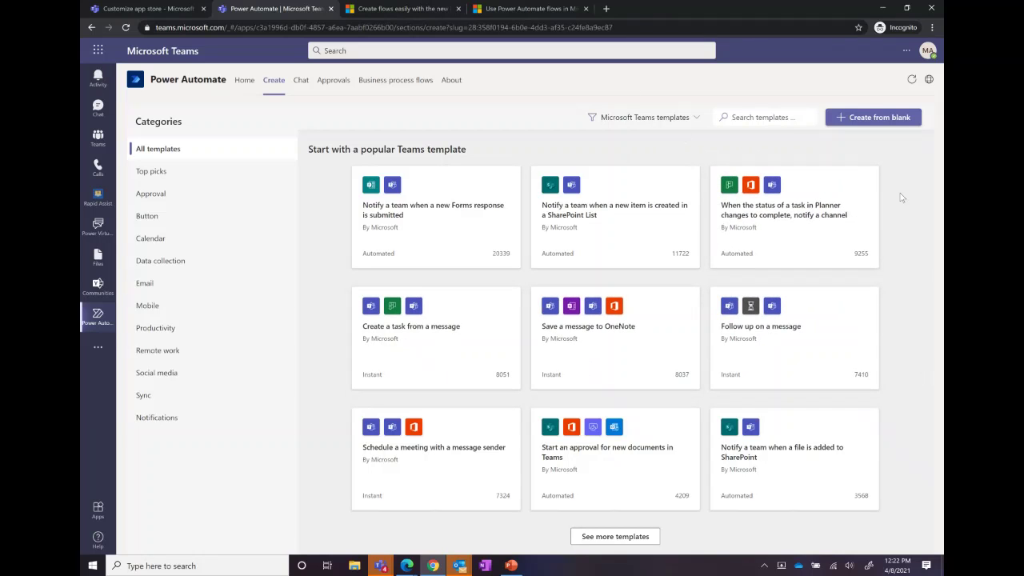
left_click(765, 121)
type("OneNote")
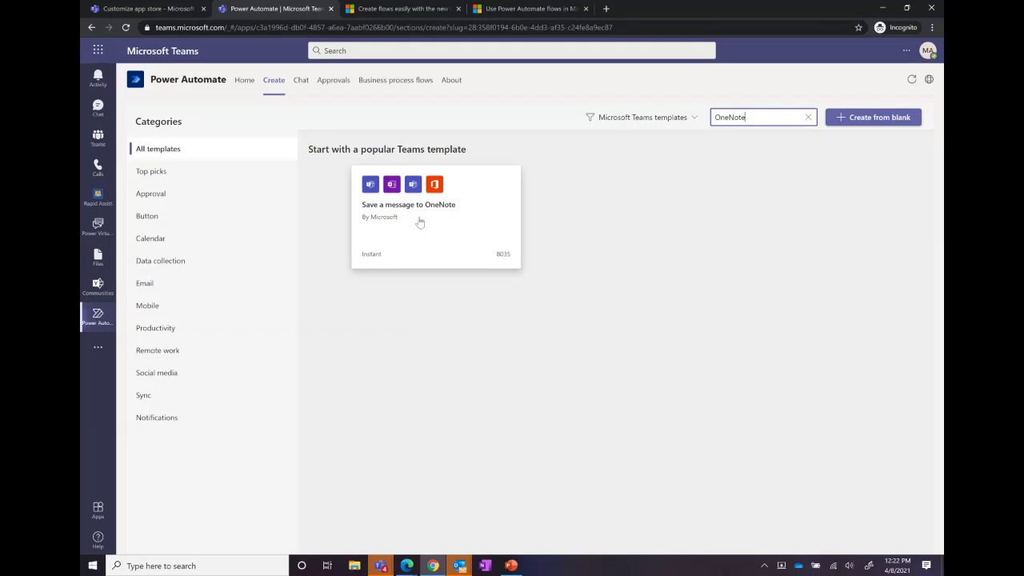
left_click(439, 234)
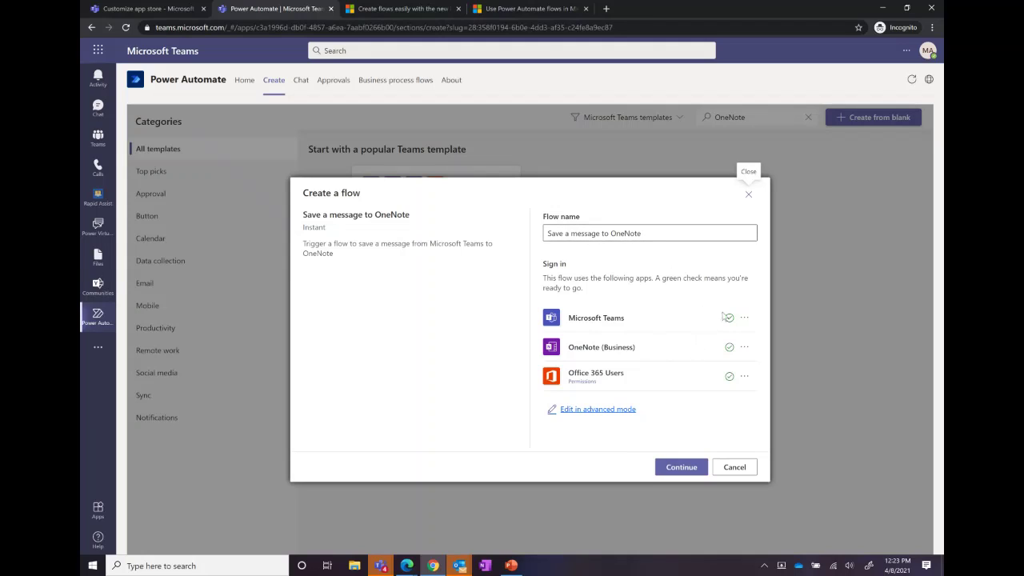
left_click(677, 476)
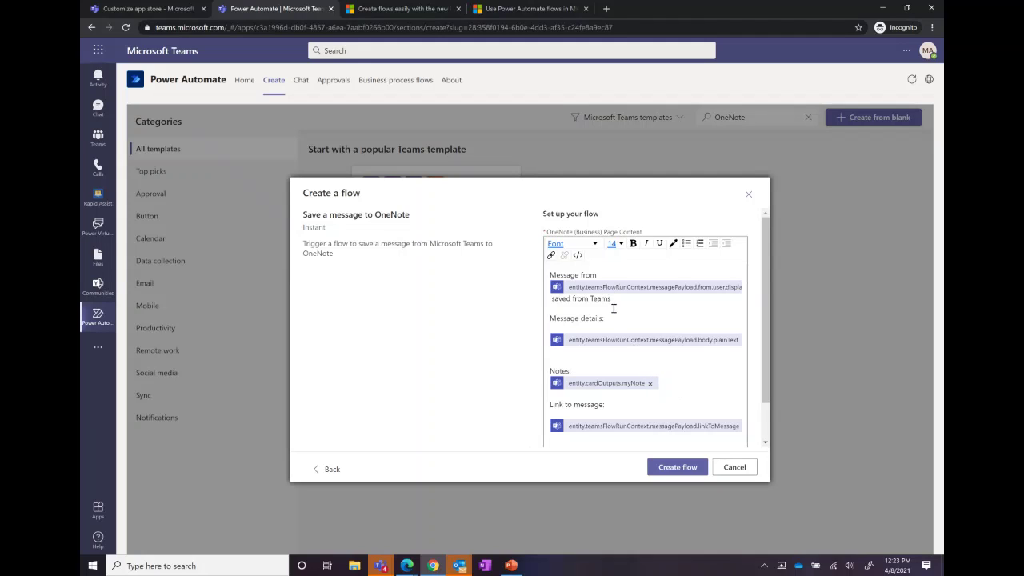
Review the OneNote page content set up for "Save a message to OneNote", create the flow and finish
scroll(614, 308, "down", 2)
scroll(602, 341, "up", 2)
scroll(596, 367, "down", 1)
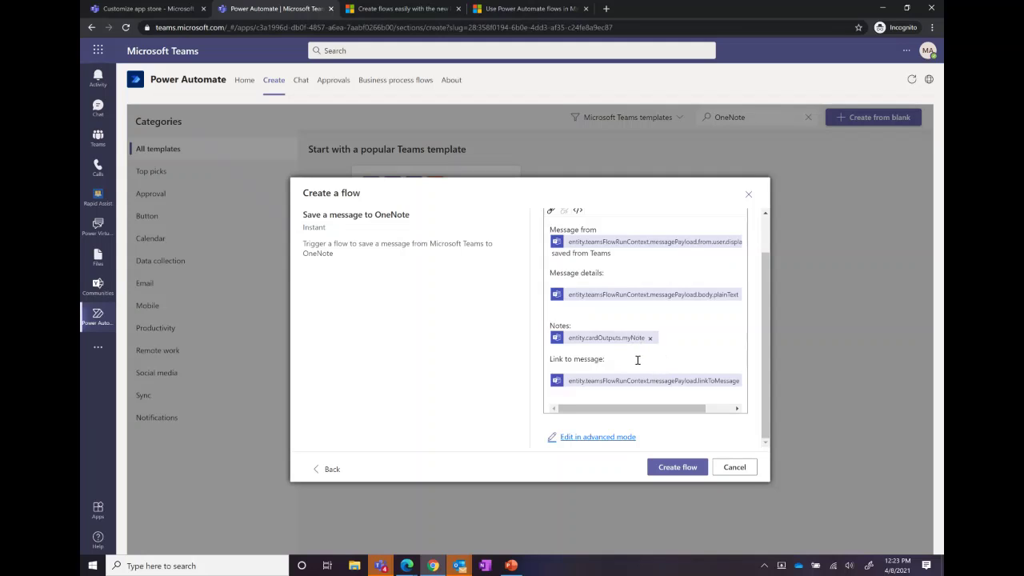
left_click(677, 469)
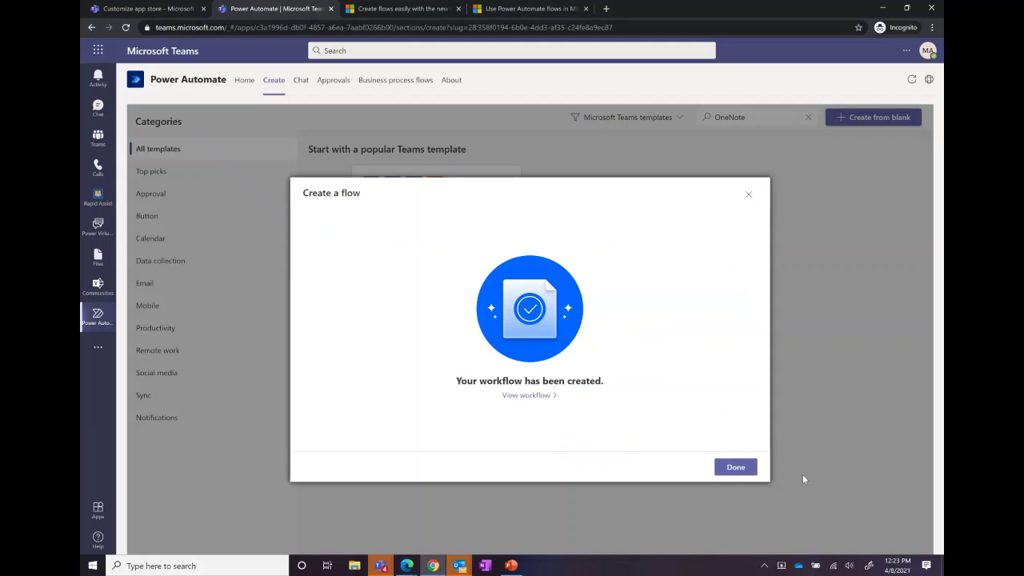
left_click(736, 469)
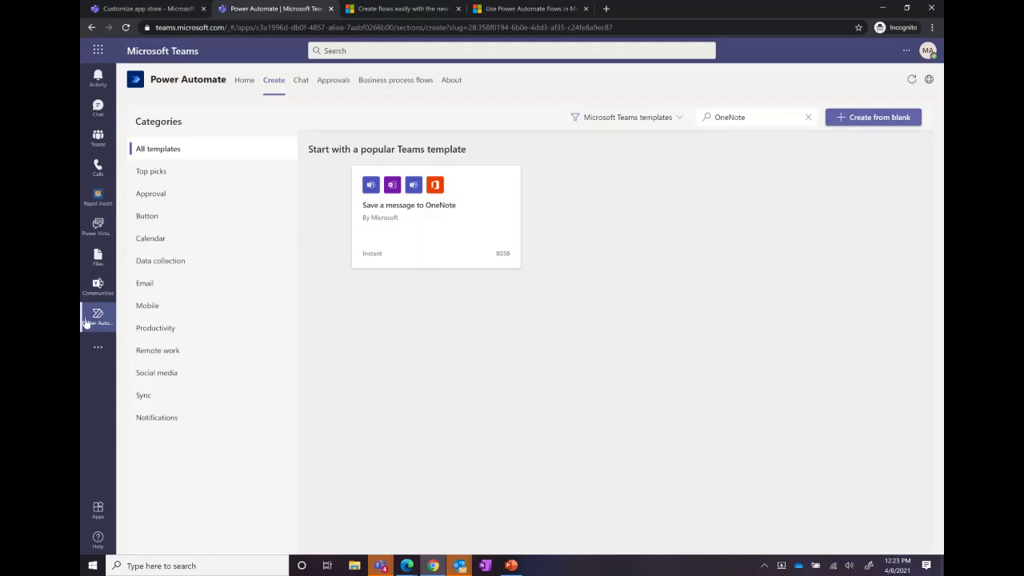
In the IT team's Digital Assets Web channel, run the "Save a message to OneNote" action on the Blurv2.gif message
left_click(98, 138)
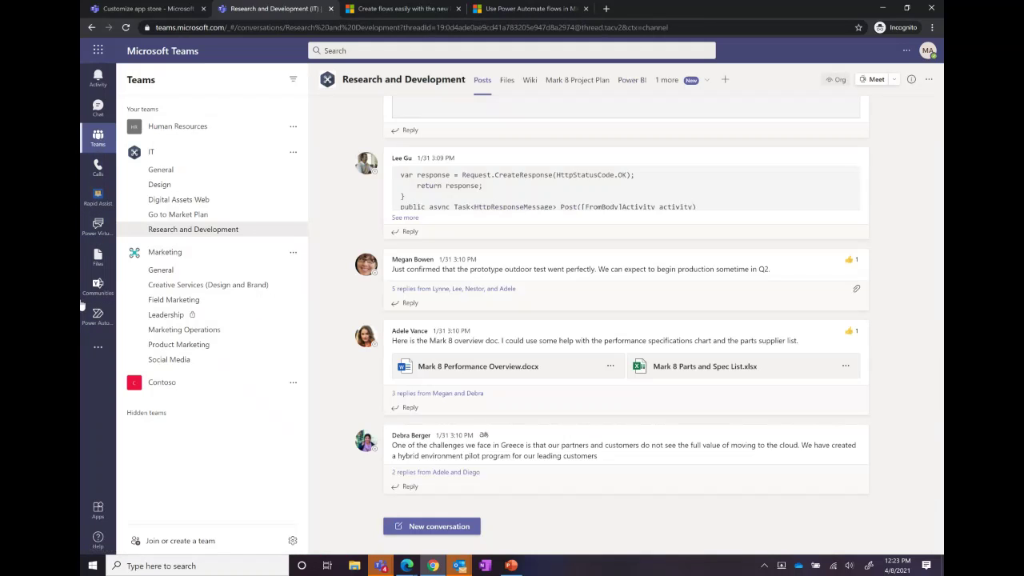
left_click(194, 201)
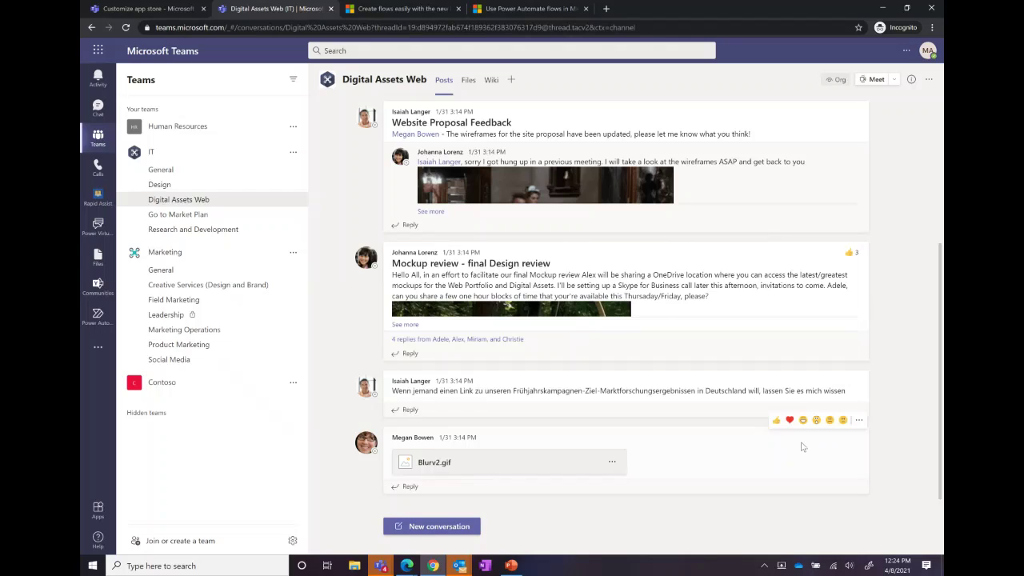
left_click(859, 420)
mouse_move(860, 420)
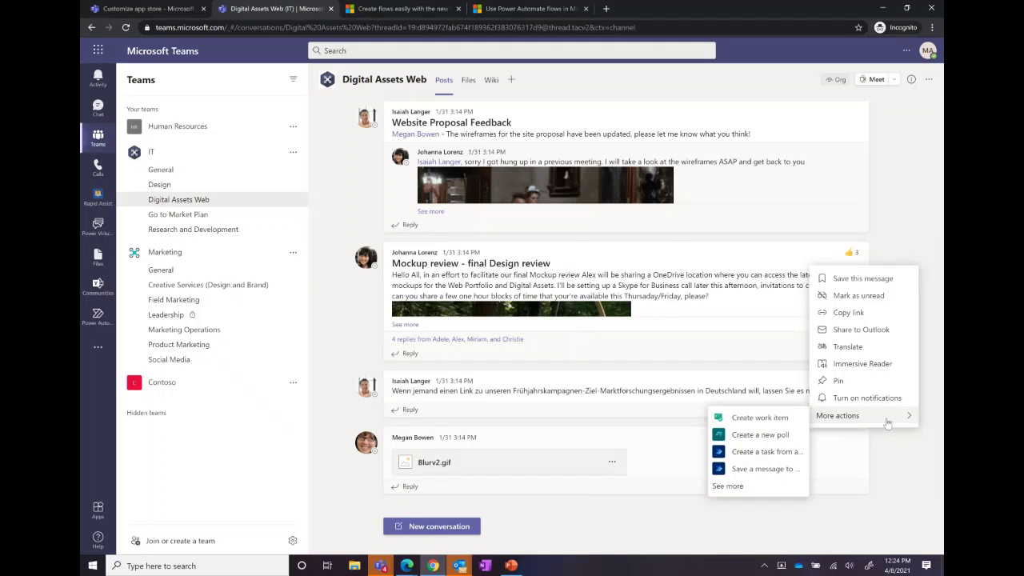
left_click(757, 471)
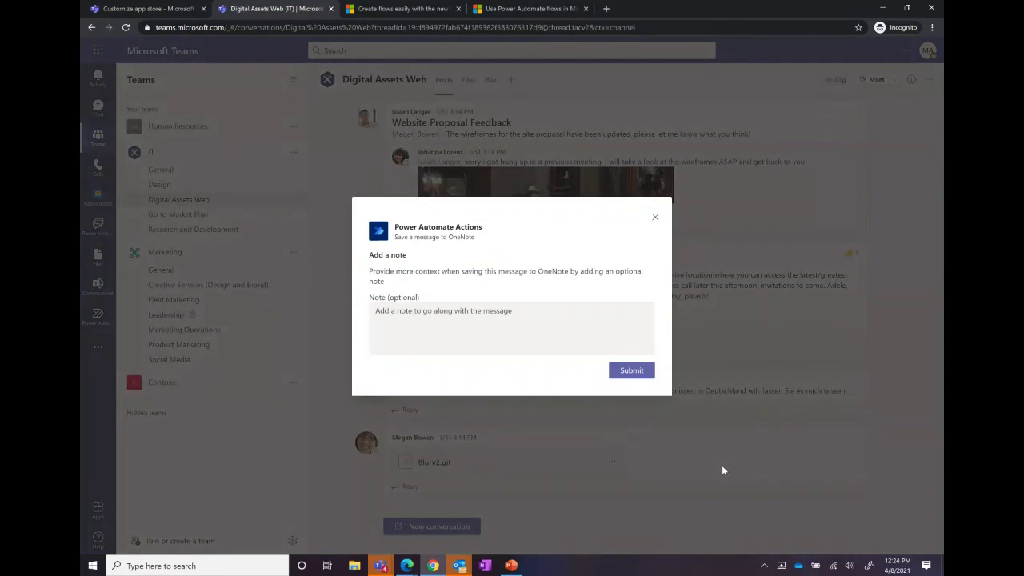
Add the note "pertains to Project X" to the saved message and submit it
left_click(404, 318)
type("pertains to Project X")
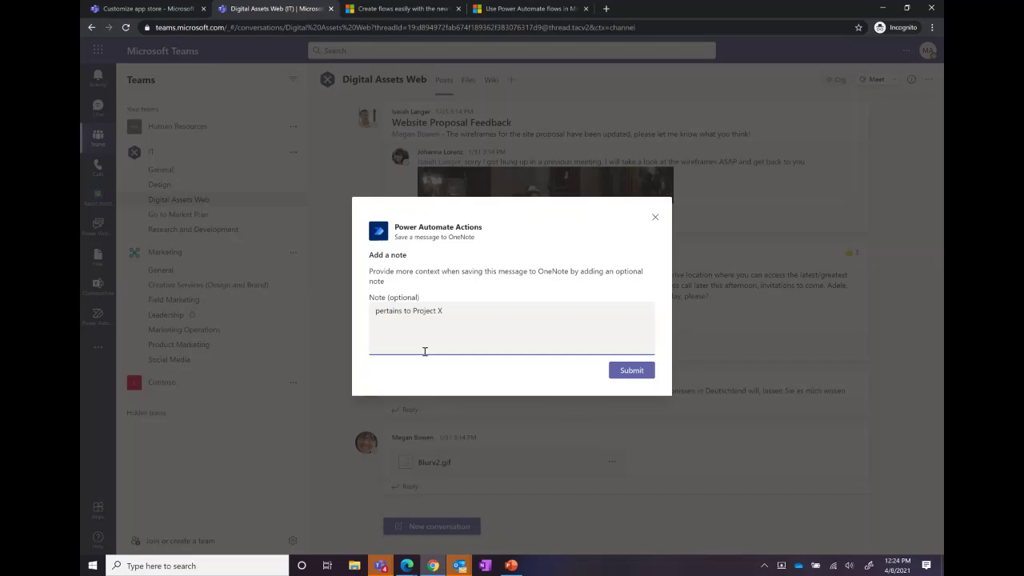
left_click(627, 371)
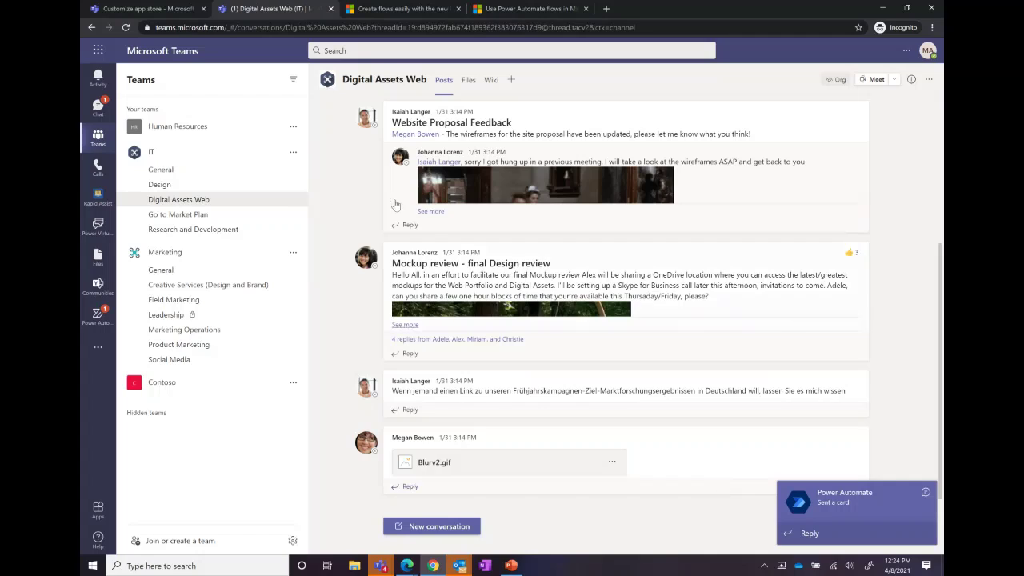
Find the "Message saved to OneNote" card in the Power Automate chat and view the saved note in OneNote
left_click(831, 502)
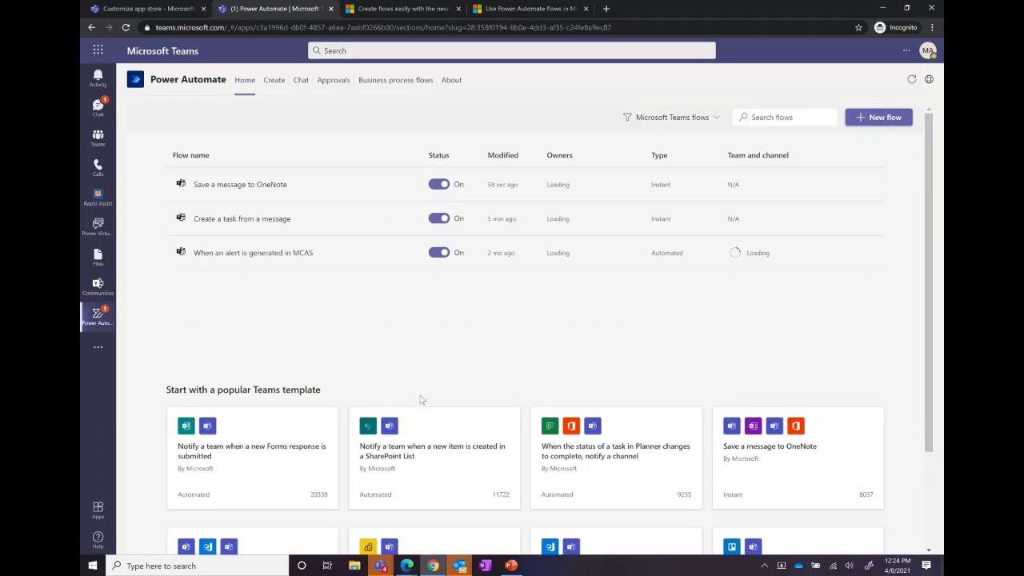
left_click(90, 111)
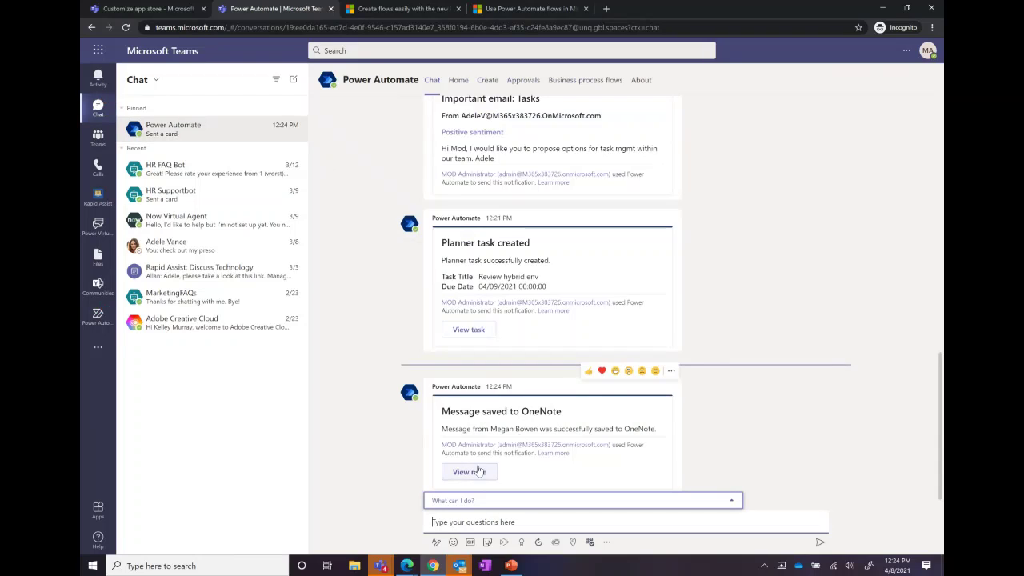
left_click(470, 472)
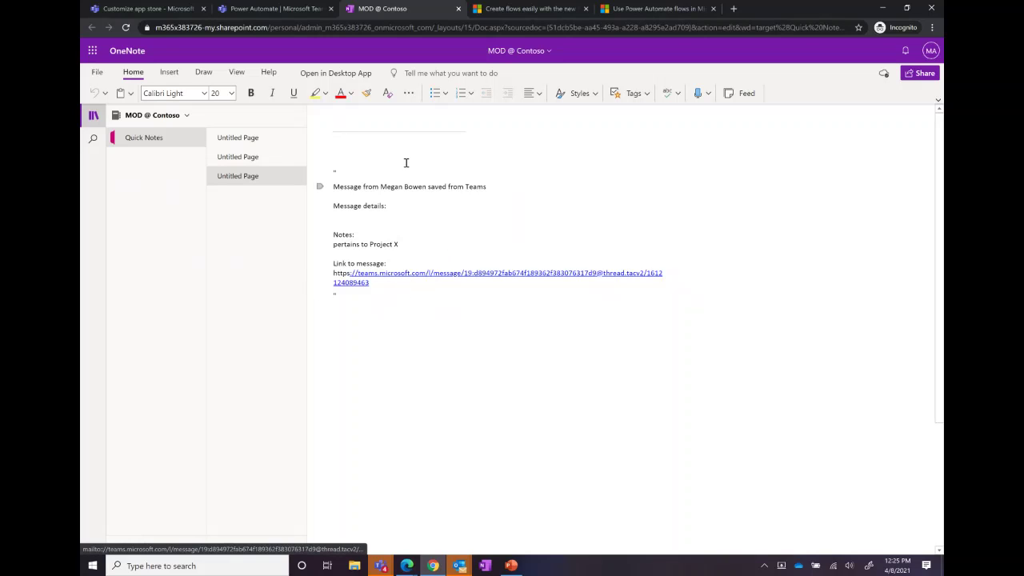
Return to the Power Automate home page in Teams and look through the popular Teams templates
left_click(276, 8)
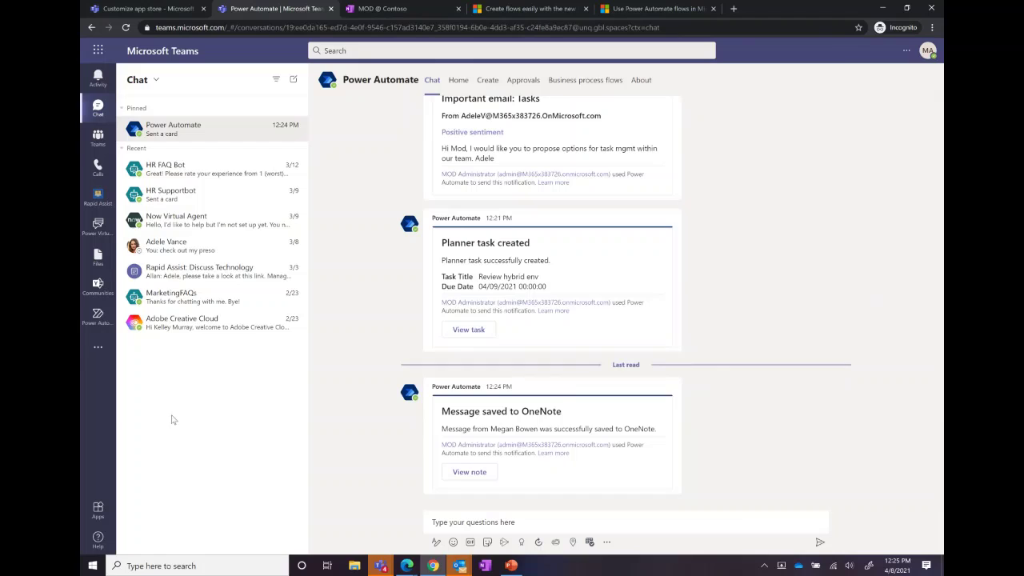
left_click(97, 316)
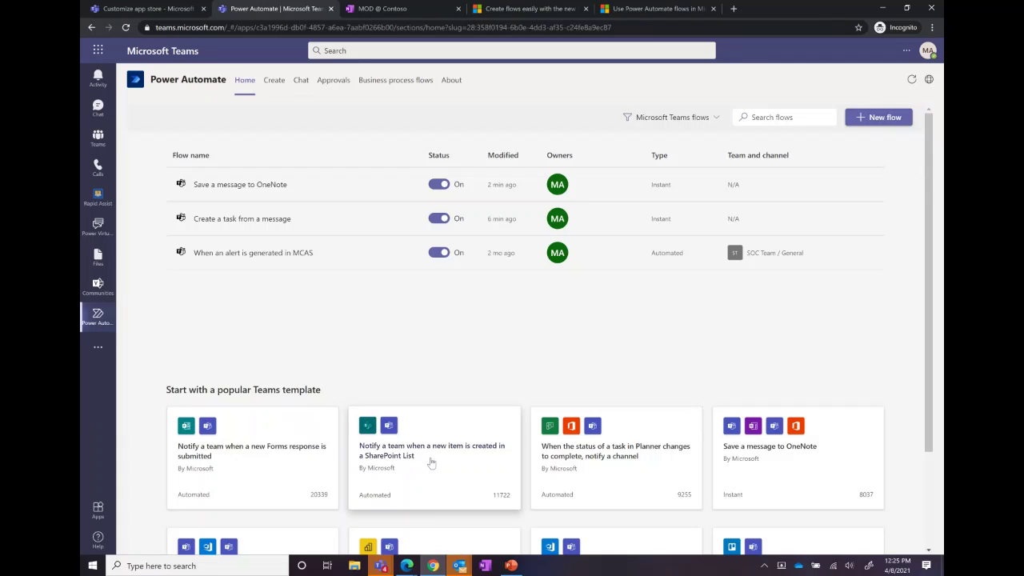
scroll(434, 466, "down", 2)
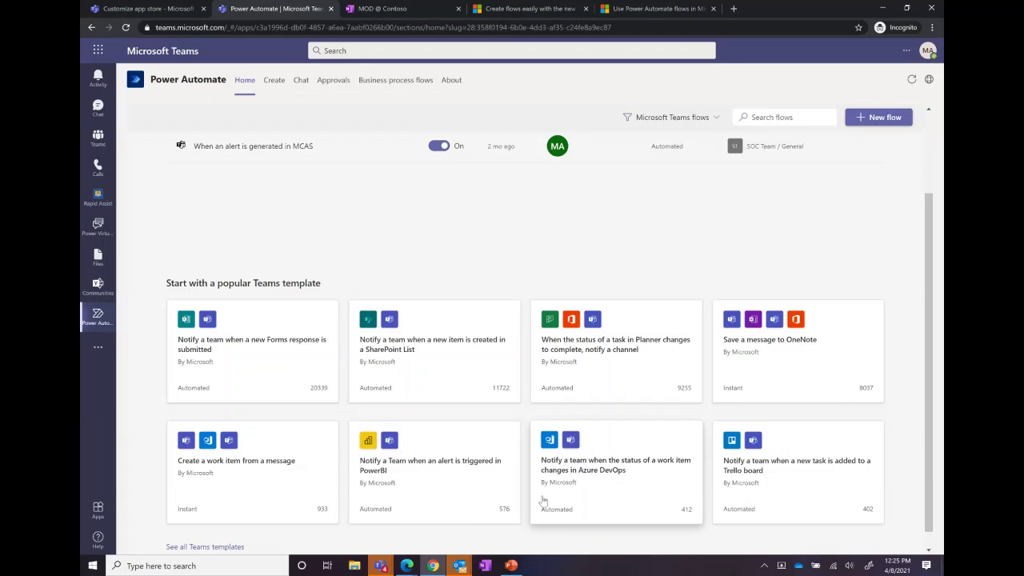
scroll(749, 141, "up", 2)
left_click(784, 116)
type("Document")
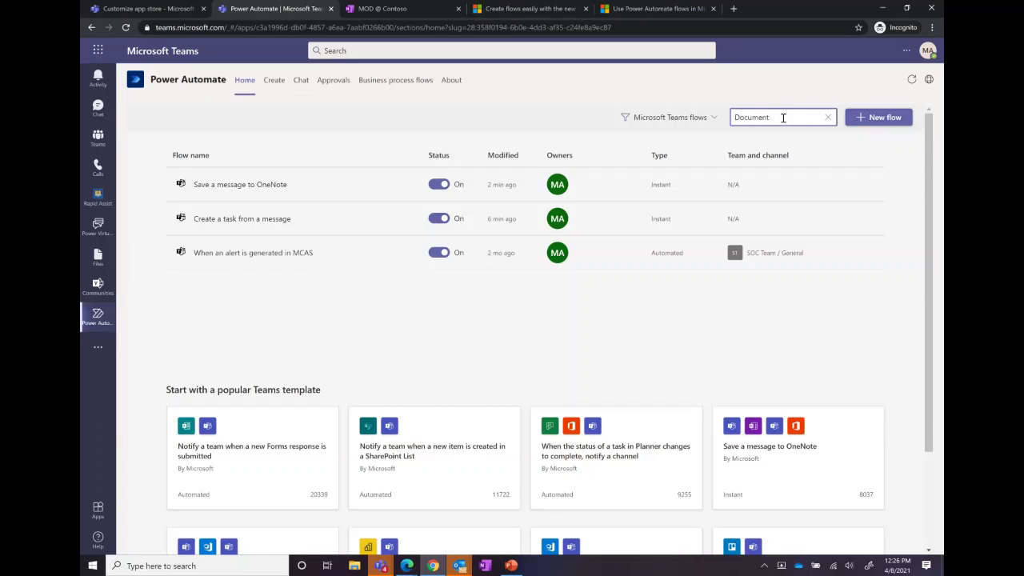
left_click(659, 104)
Search the flow templates for "file" and continue to the setup of "Notify a team when a file is added to SharePoint"
left_click(274, 80)
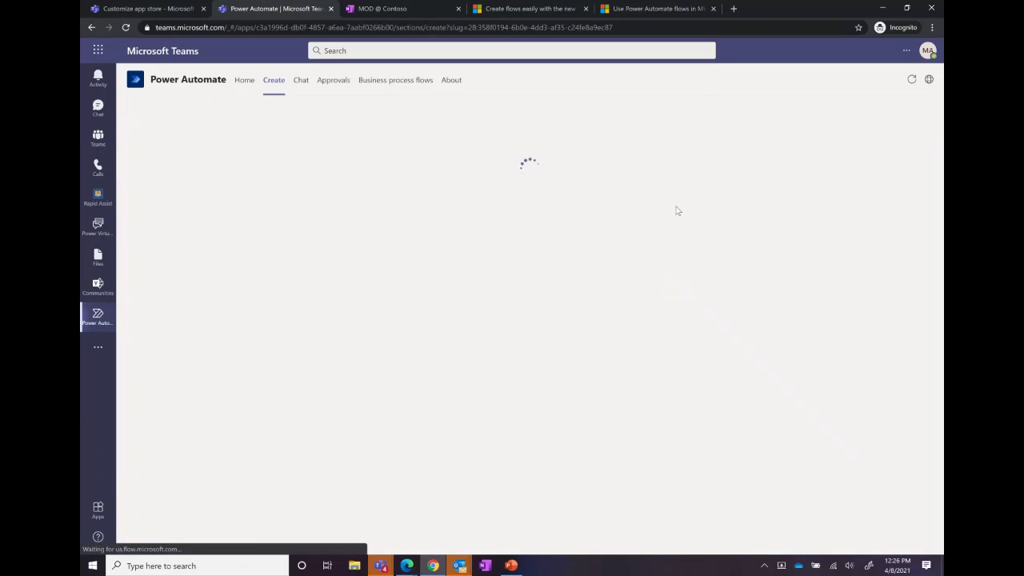
left_click(765, 118)
type("documen")
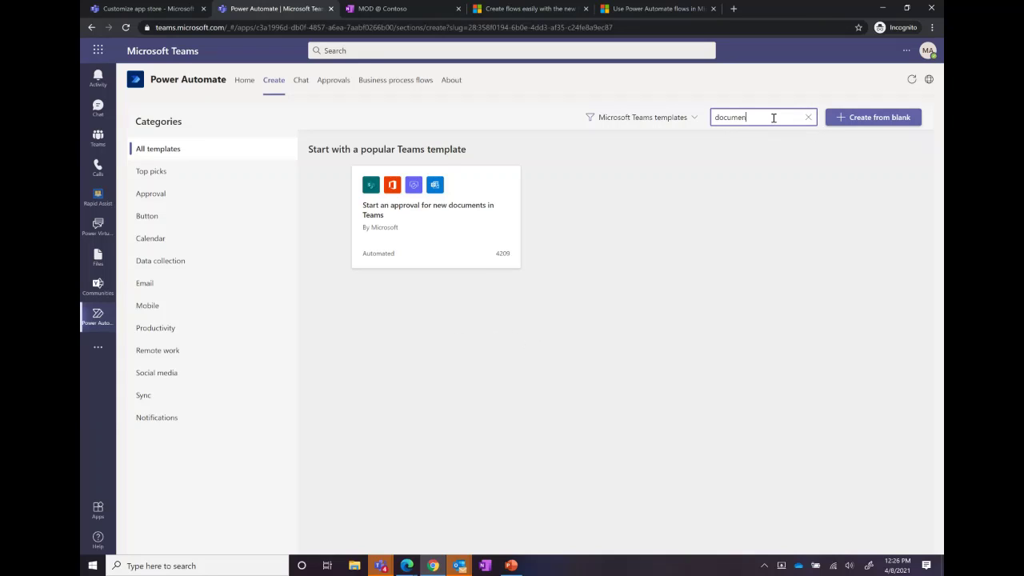
key("BackSpace")
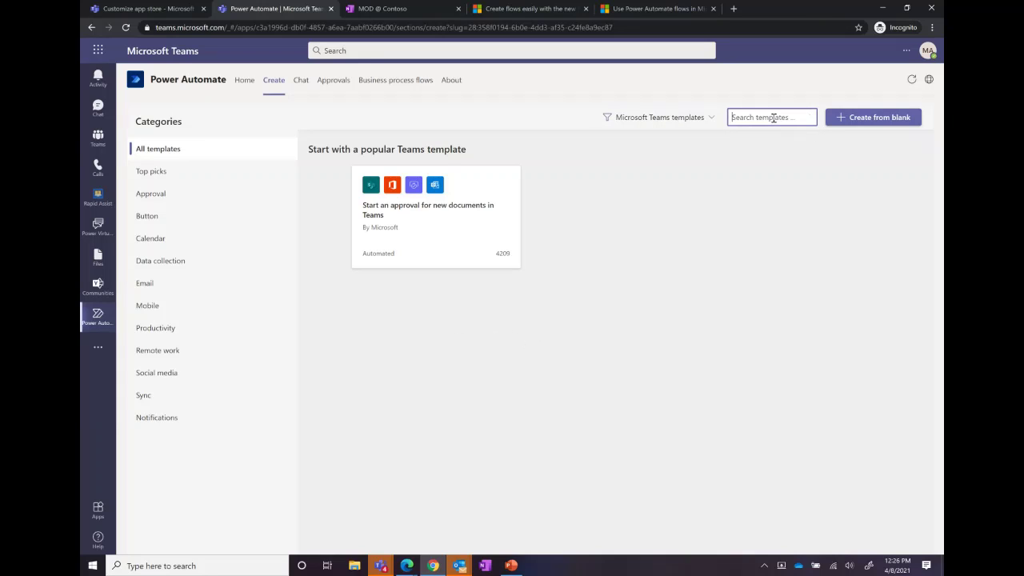
type("file")
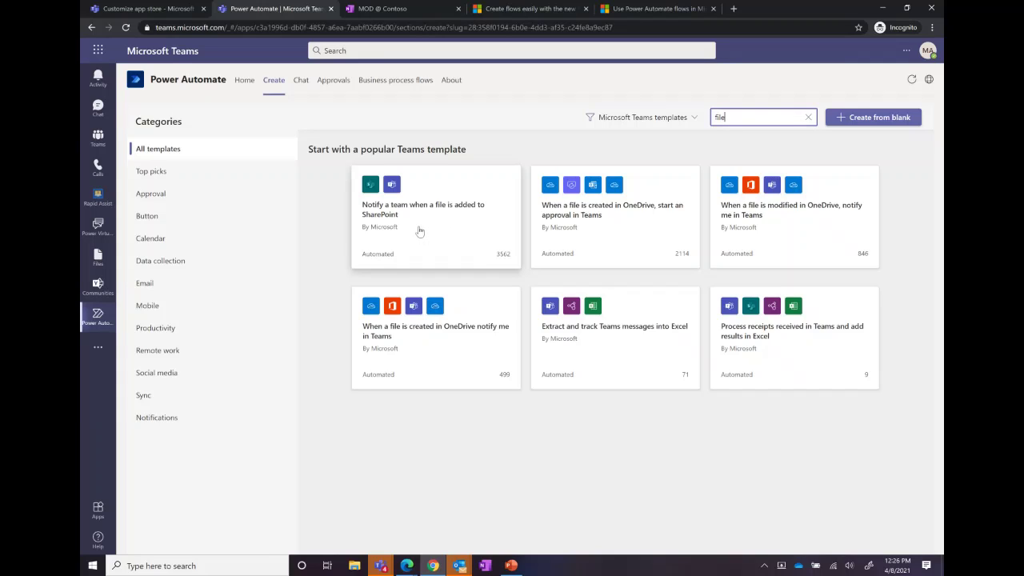
left_click(428, 229)
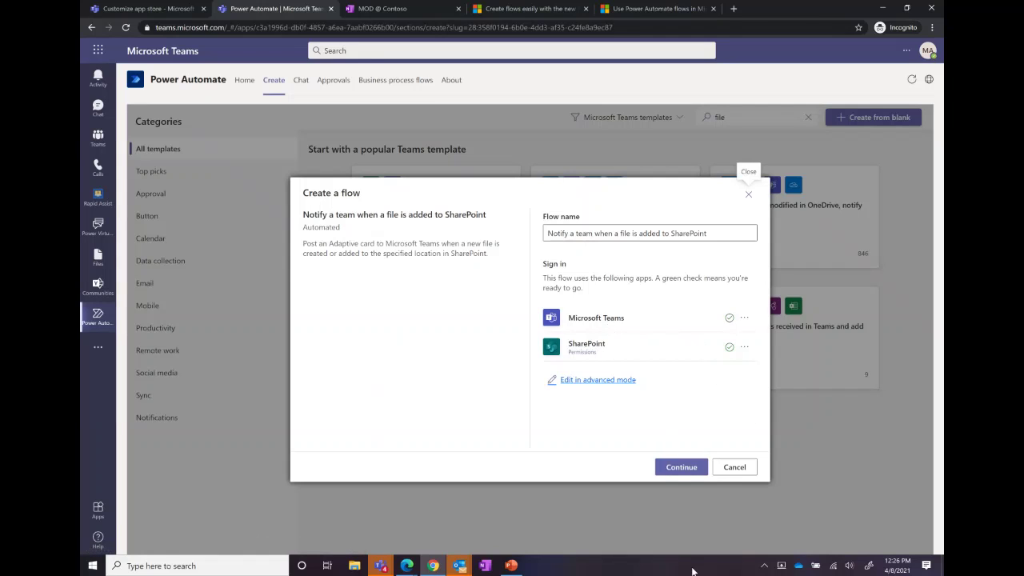
left_click(681, 468)
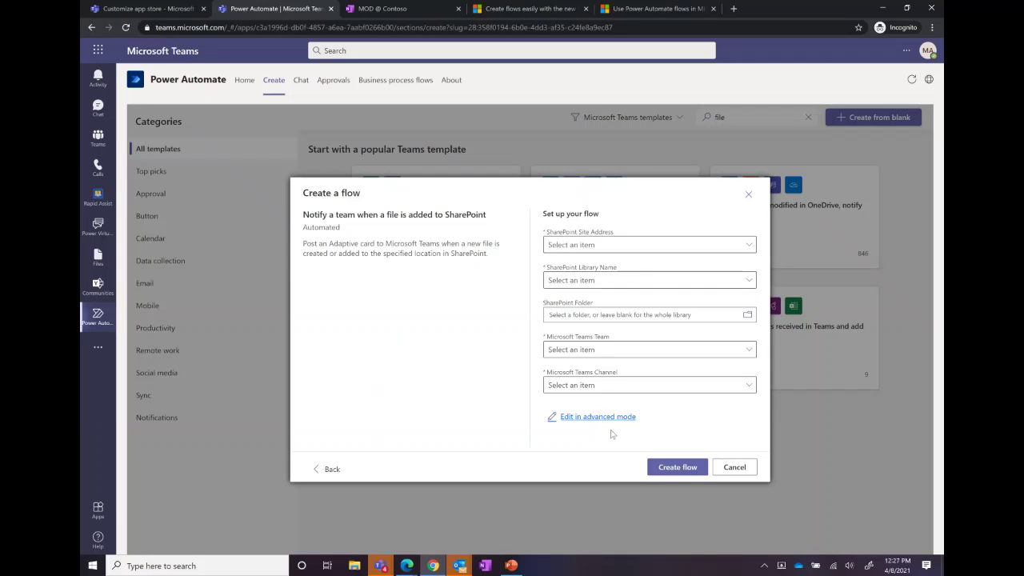
Set the flow's SharePoint site address to Contoso marketing and its library to Documents
left_click(626, 248)
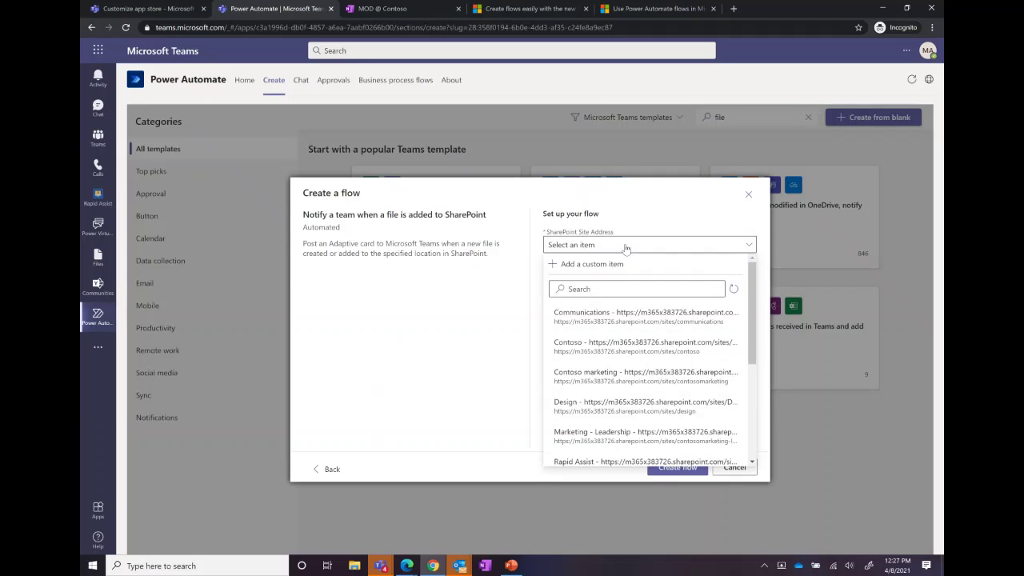
scroll(656, 362, "down", 5)
scroll(676, 372, "up", 6)
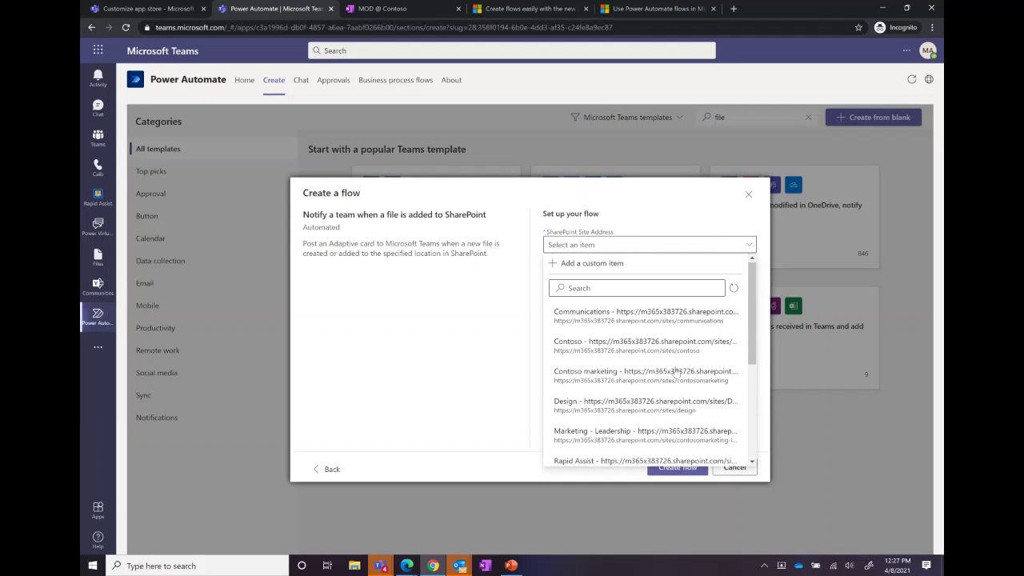
scroll(704, 404, "down", 2)
scroll(704, 404, "down", 4)
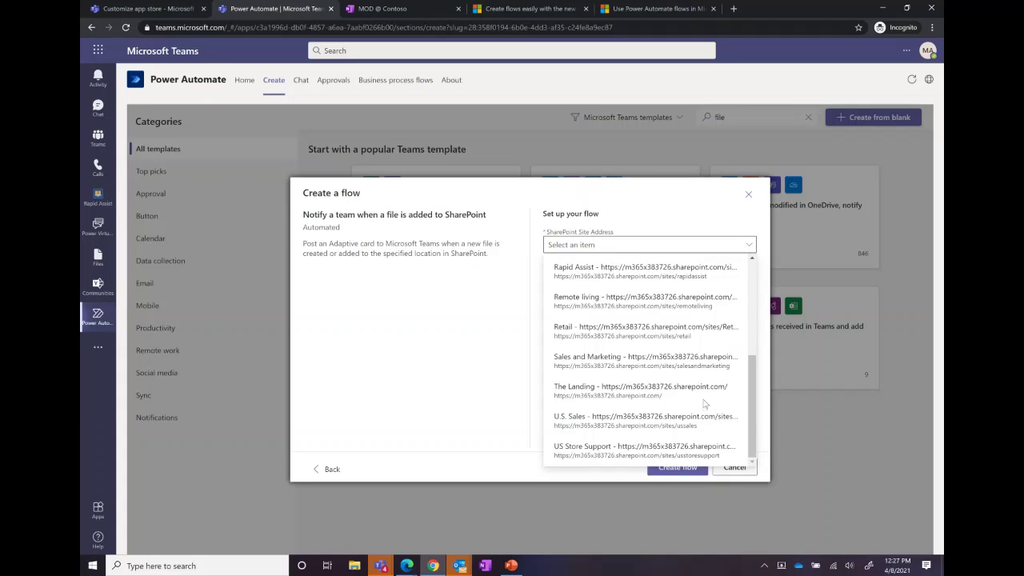
scroll(704, 404, "up", 5)
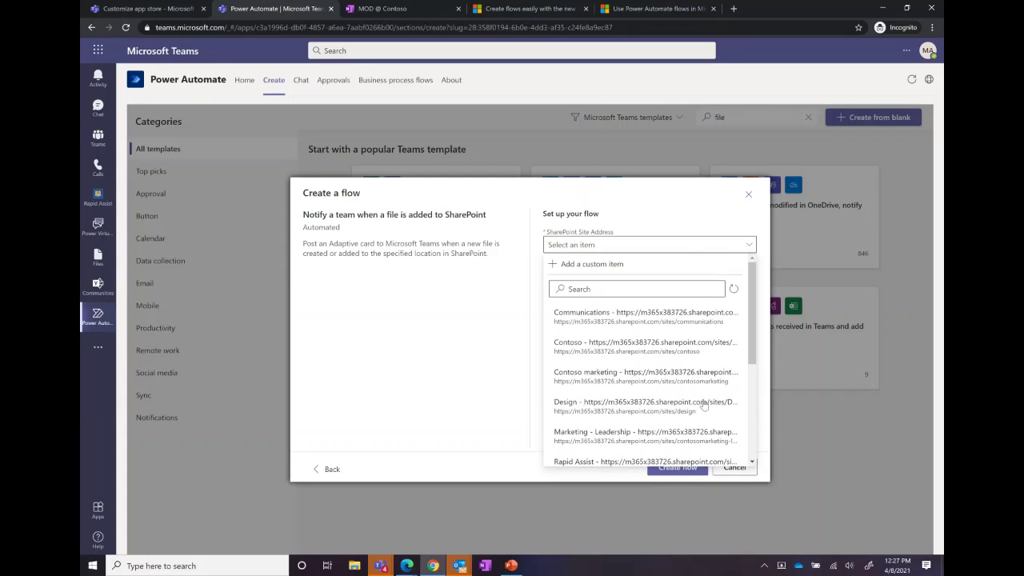
left_click(691, 376)
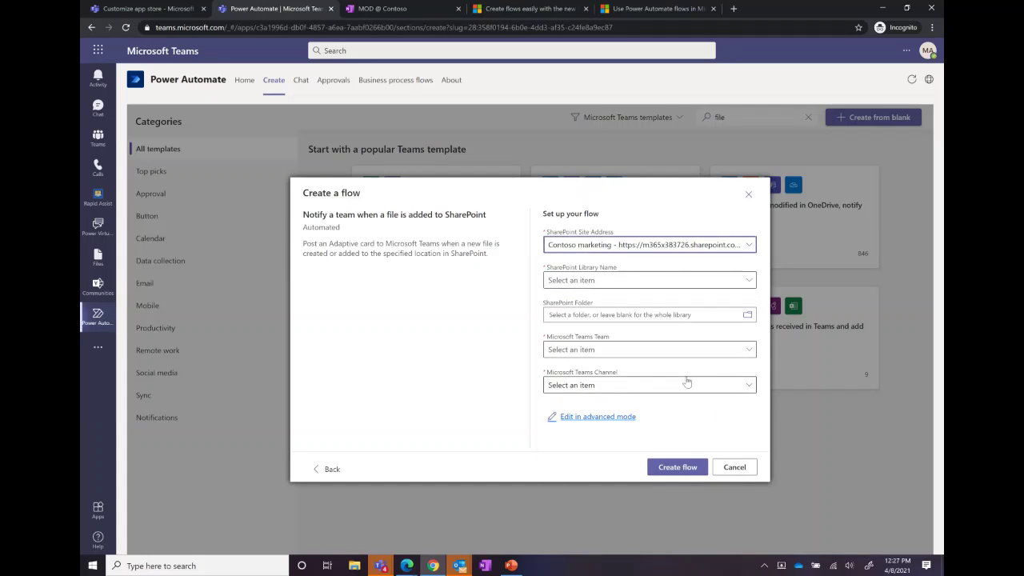
left_click(605, 282)
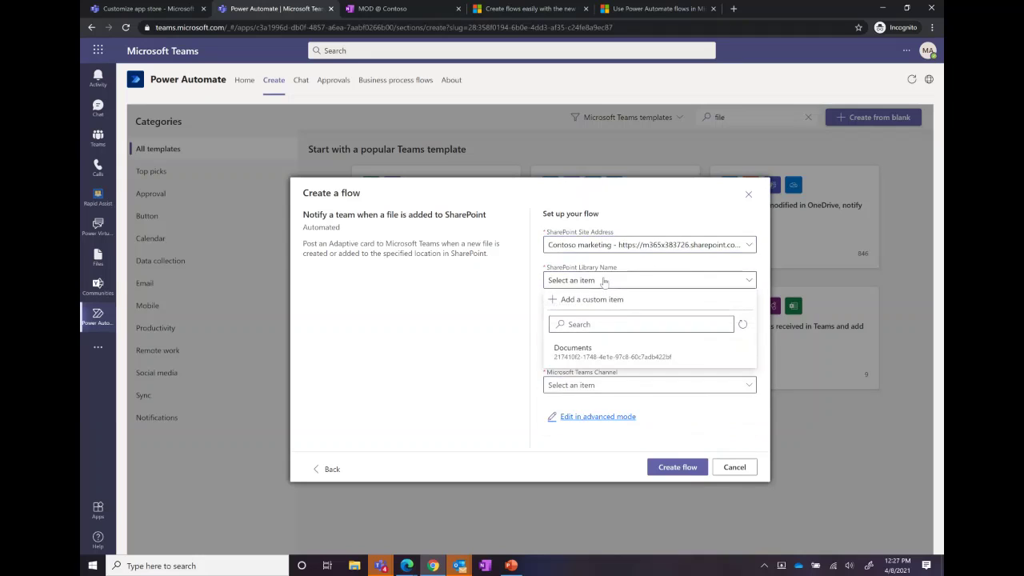
left_click(596, 358)
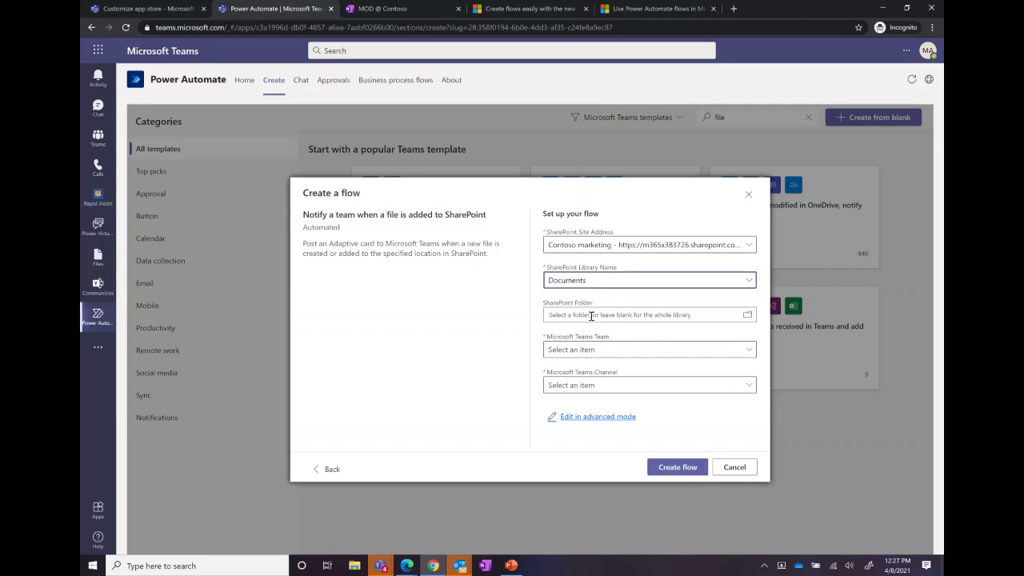
Leave the flow's SharePoint folder blank for the whole library and set its Microsoft Teams team to Marketing
left_click(748, 315)
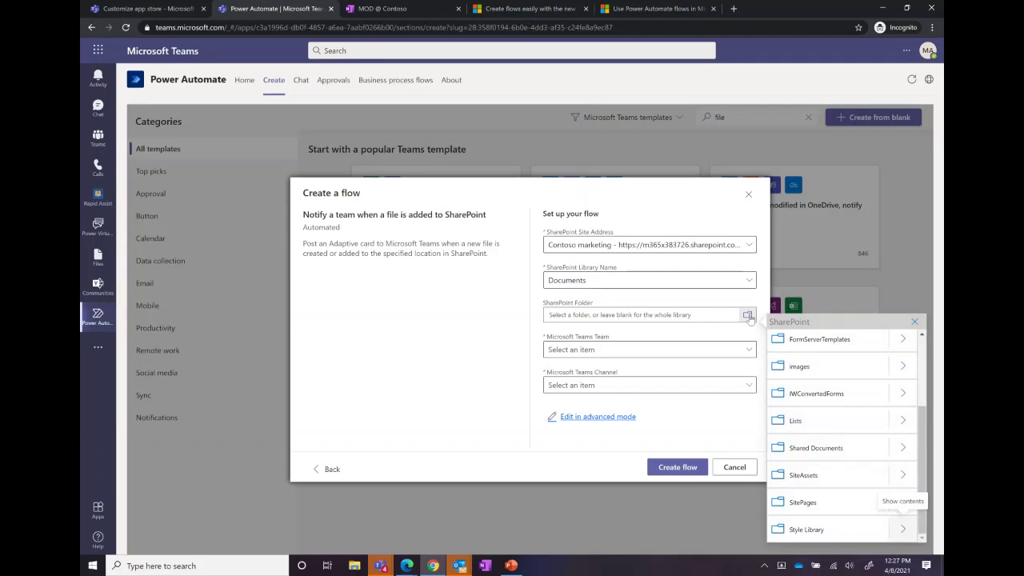
left_click(732, 321)
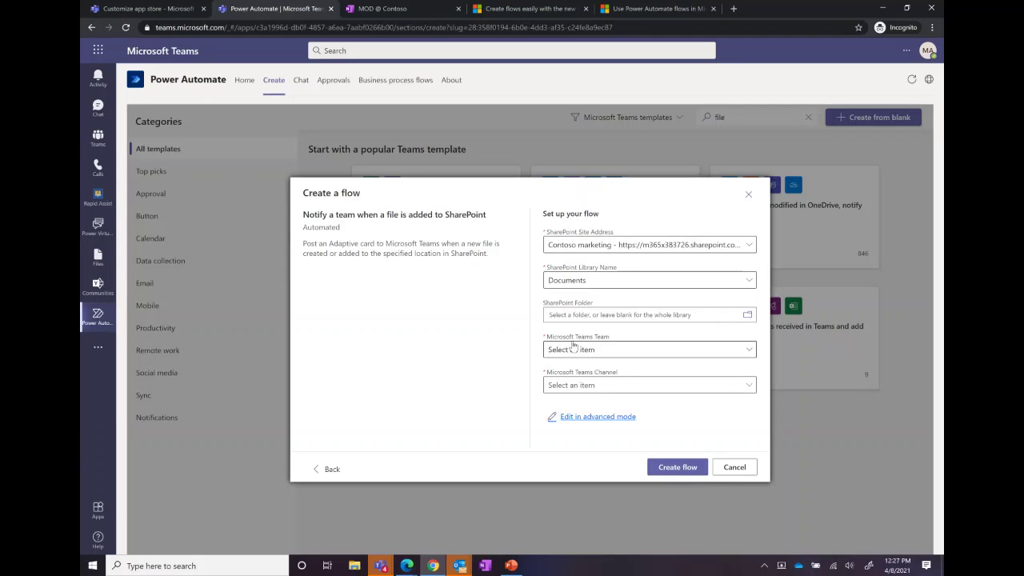
left_click(616, 350)
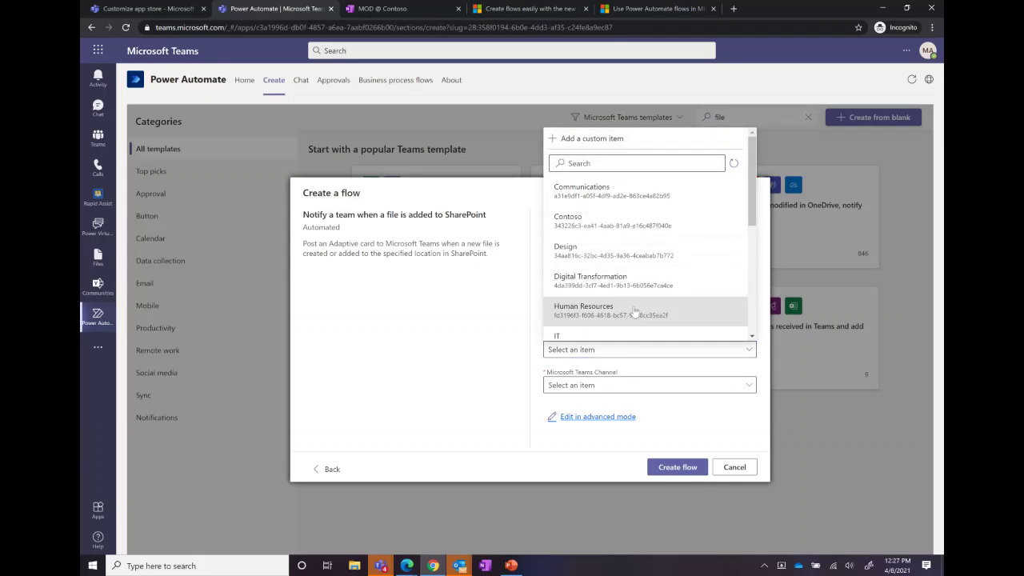
scroll(648, 308, "down", 2)
scroll(658, 302, "down", 1)
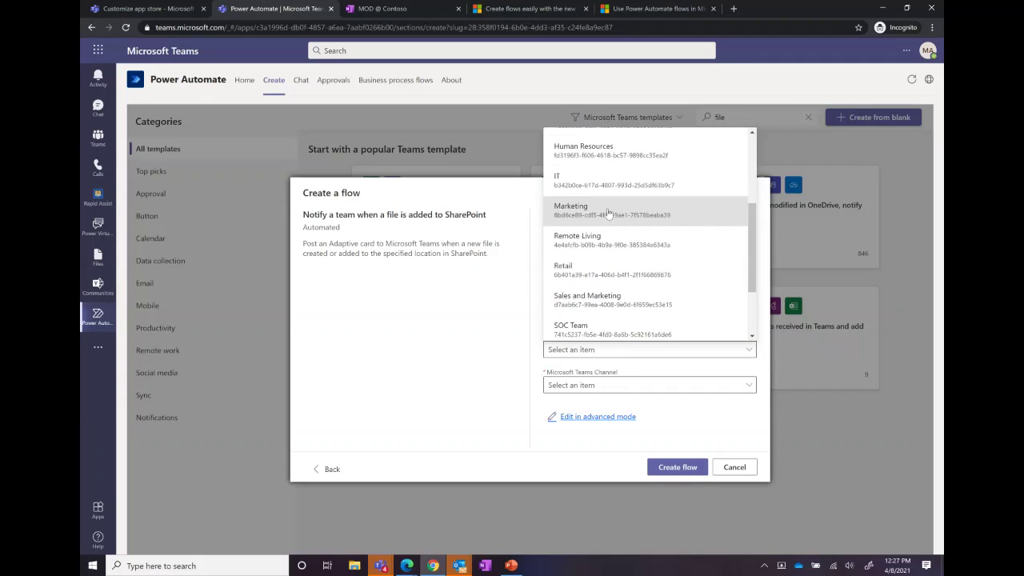
left_click(608, 213)
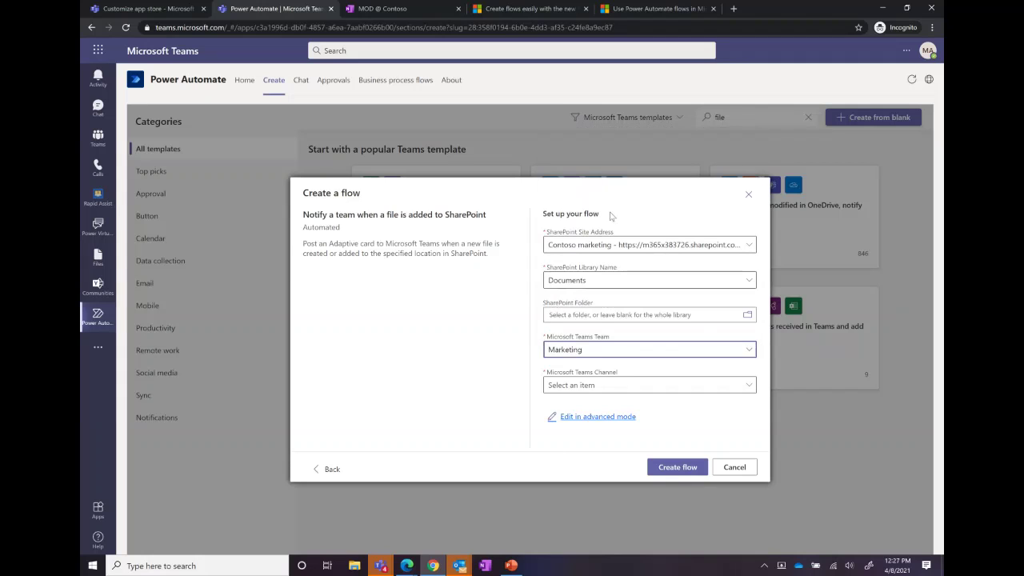
Set the Microsoft Teams channel to Creative Services (Design and Brand) and create the flow
left_click(592, 387)
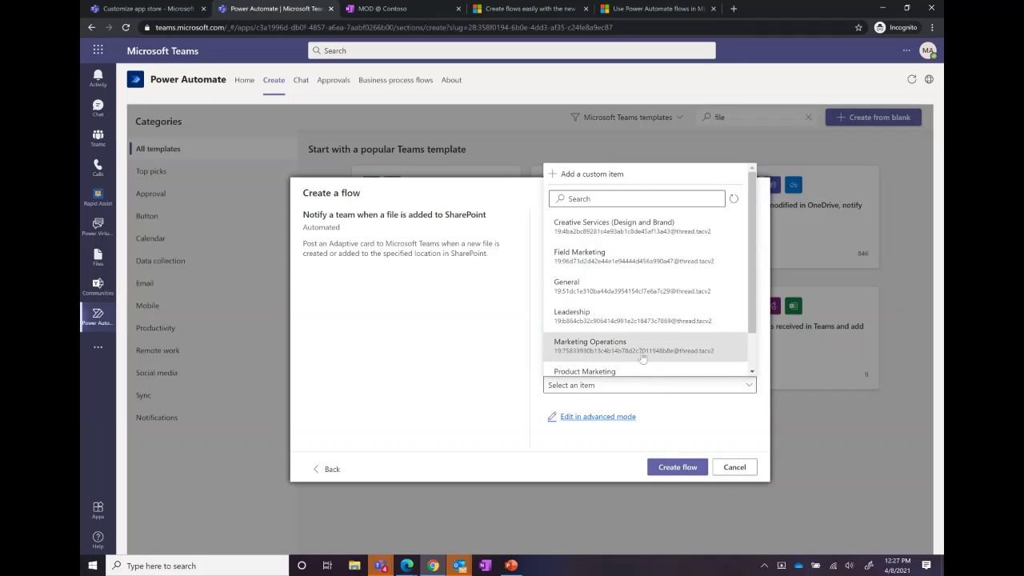
scroll(654, 345, "down", 1)
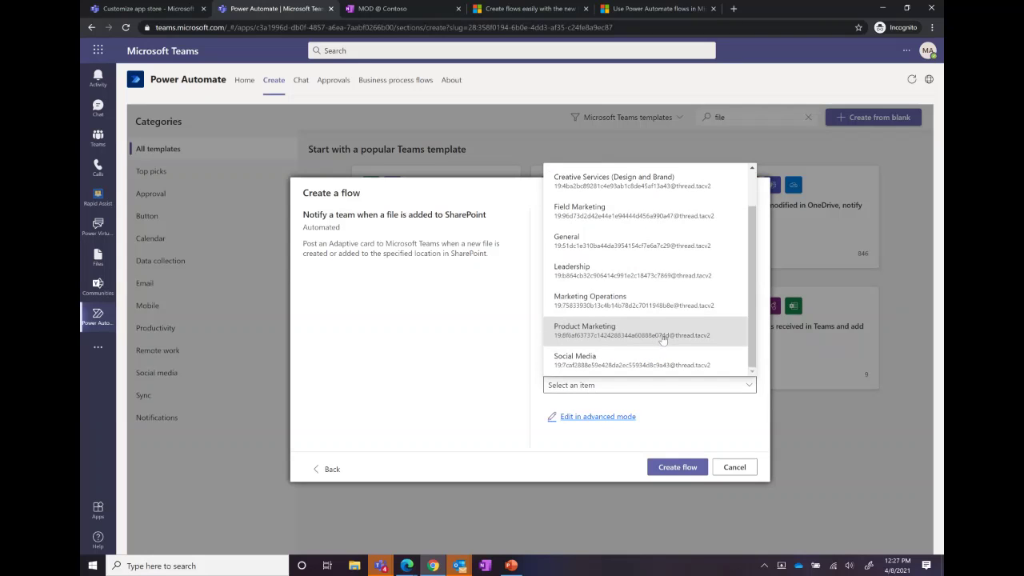
scroll(659, 342, "up", 1)
scroll(665, 346, "down", 1)
left_click(631, 184)
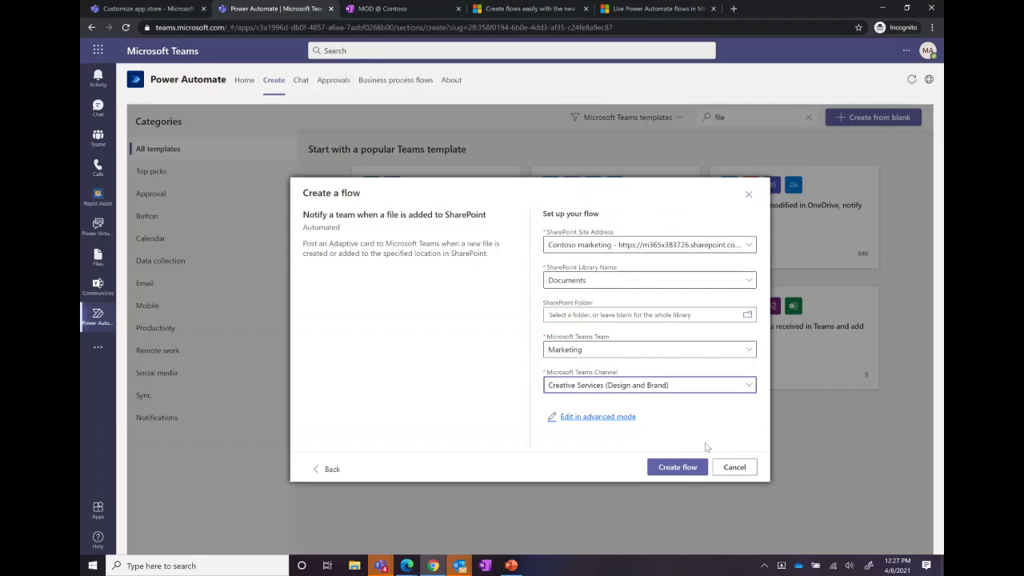
left_click(689, 467)
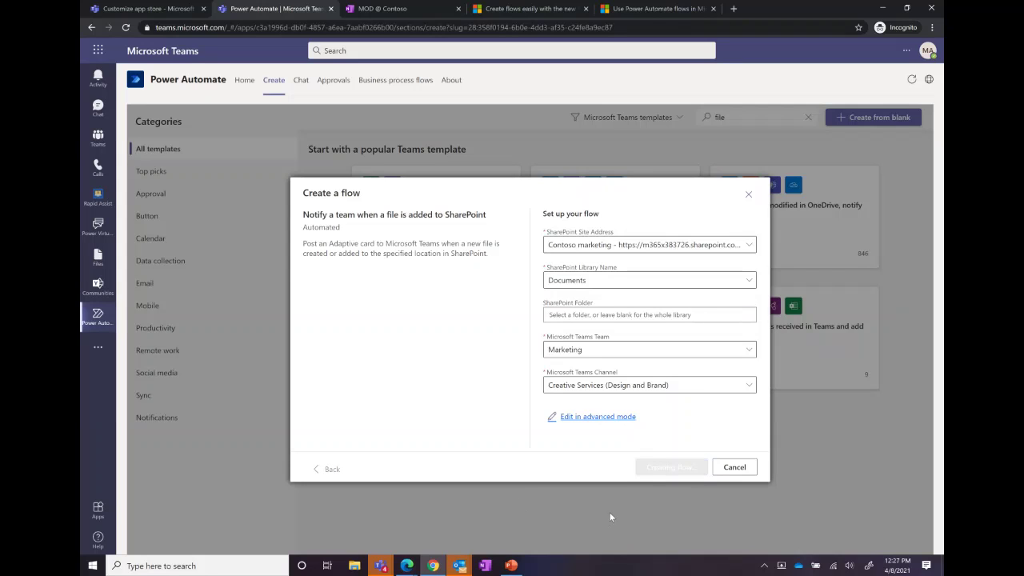
left_click(735, 468)
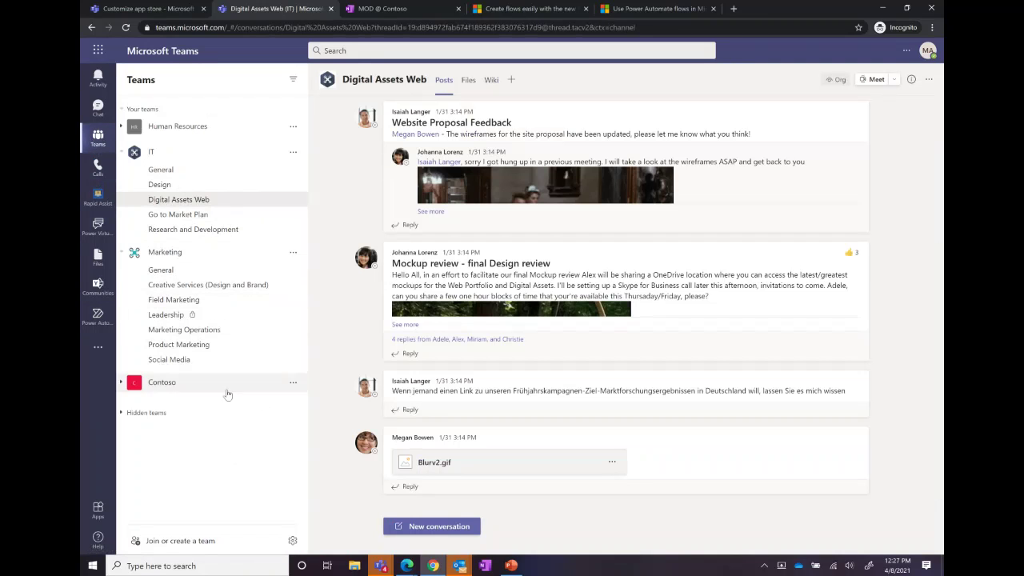
Create a PowerPoint presentation named "Design 2021" in the files of Marketing's Creative Services (Design and Brand) channel and check the channel's posts
left_click(206, 287)
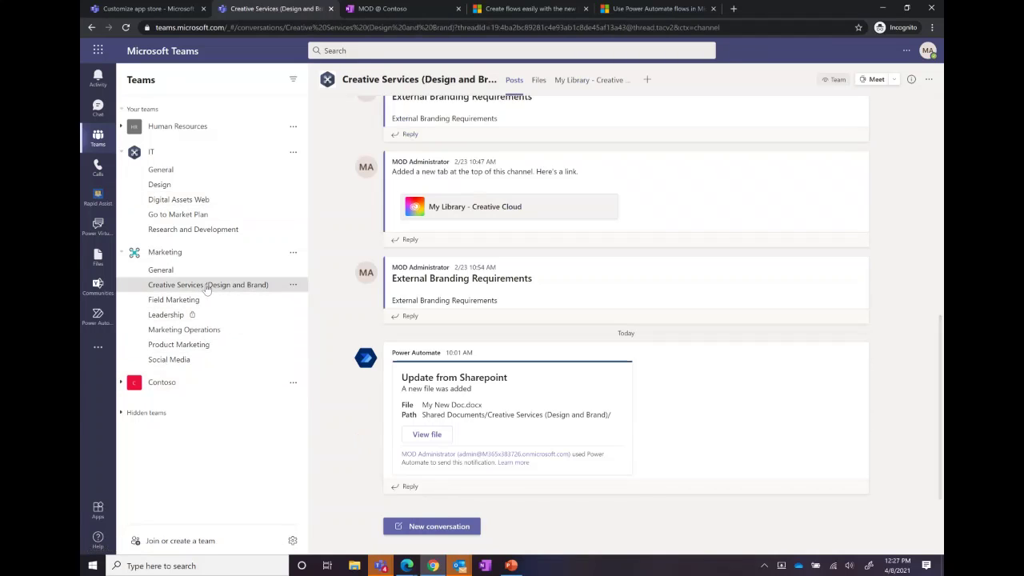
left_click(541, 80)
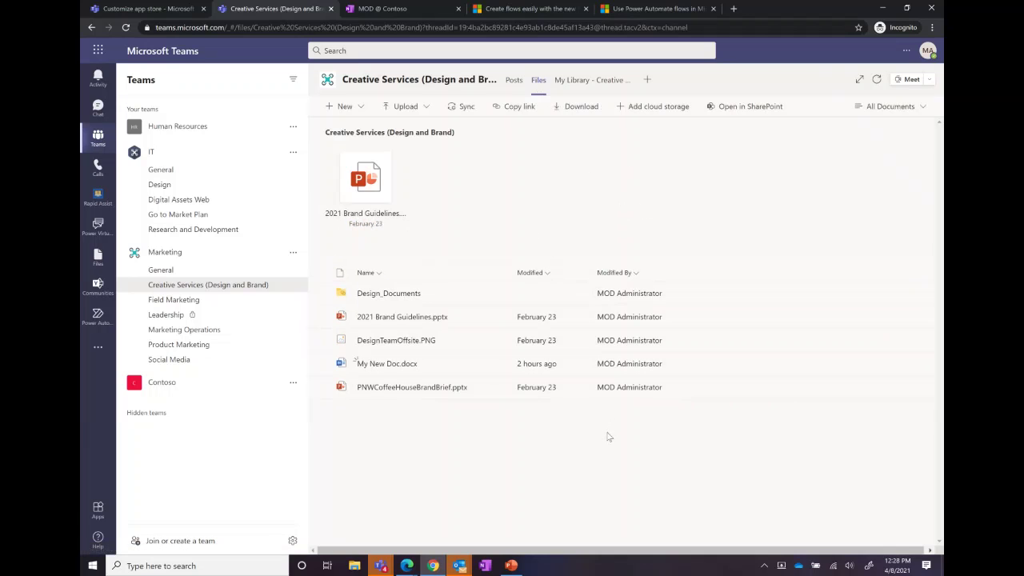
left_click(358, 107)
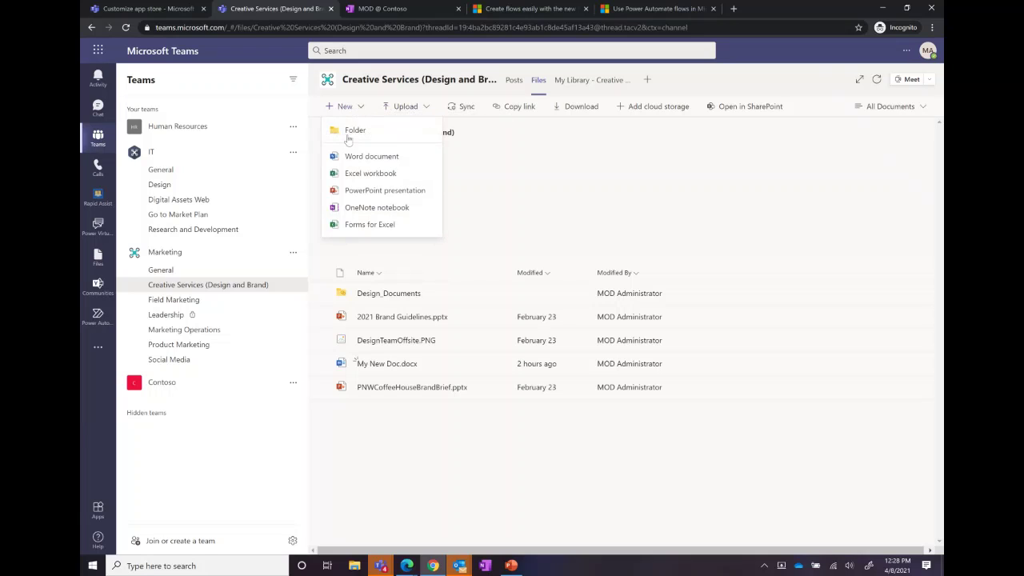
left_click(376, 190)
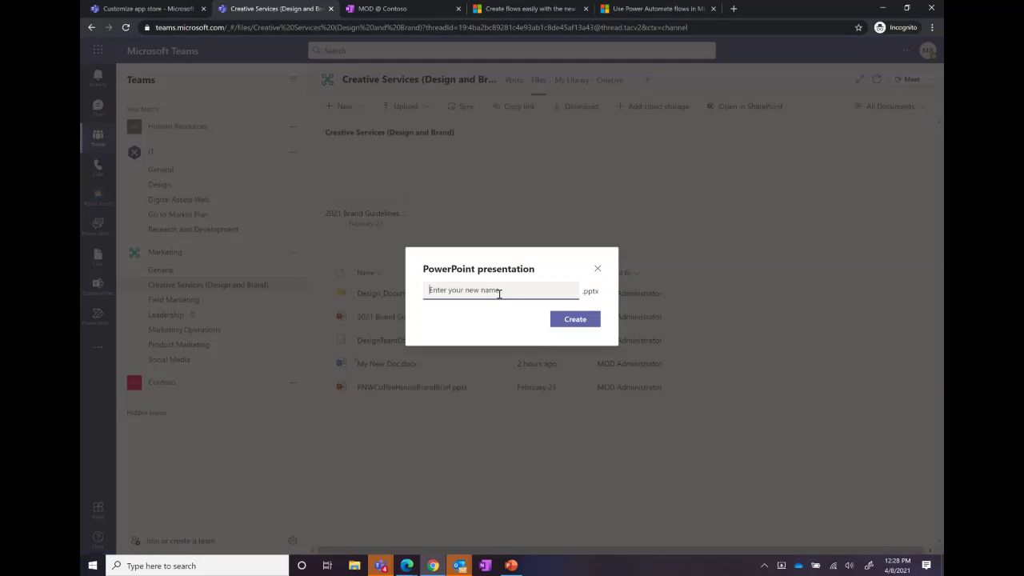
type("Design 2021")
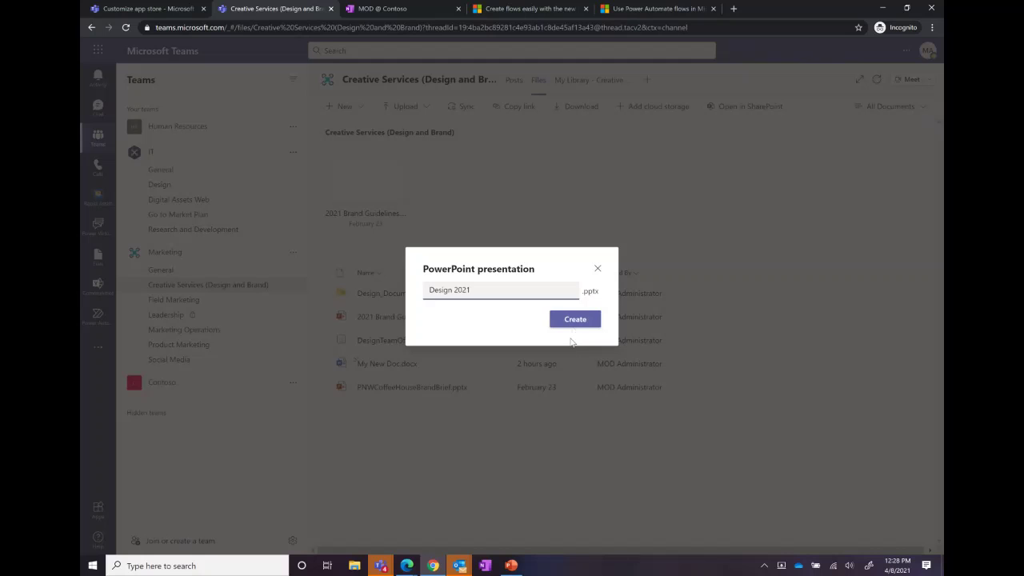
left_click(572, 320)
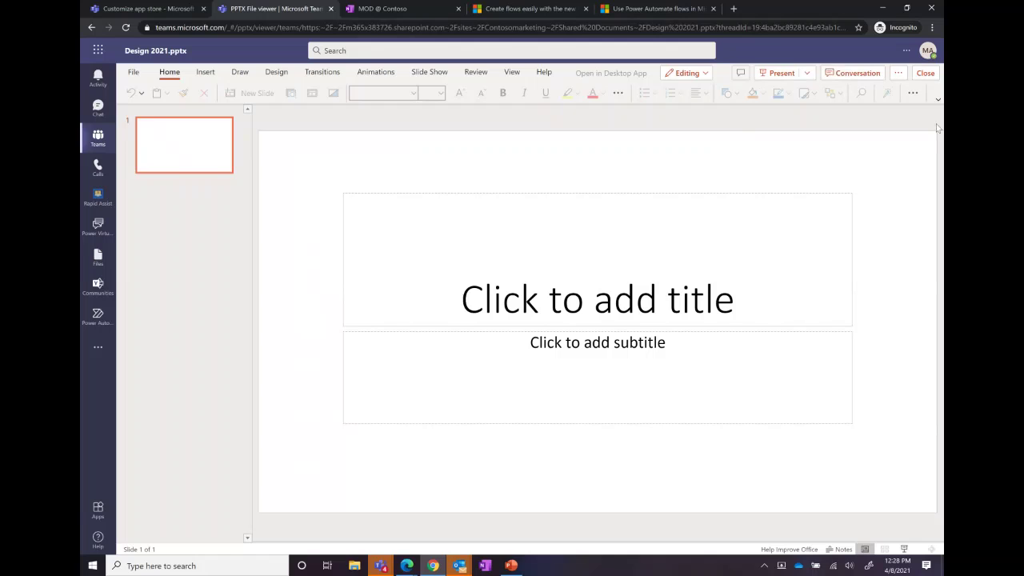
left_click(926, 73)
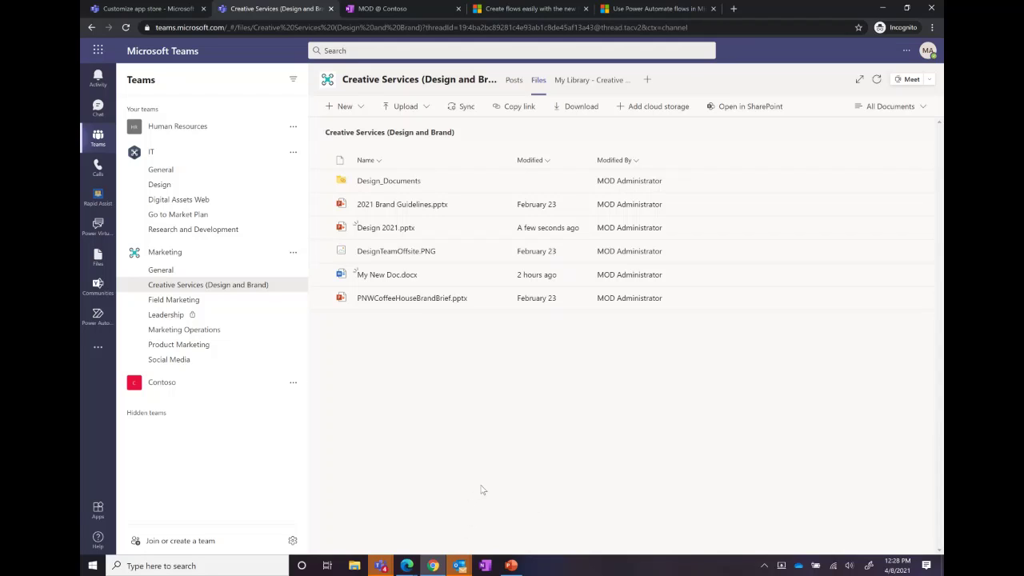
left_click(512, 81)
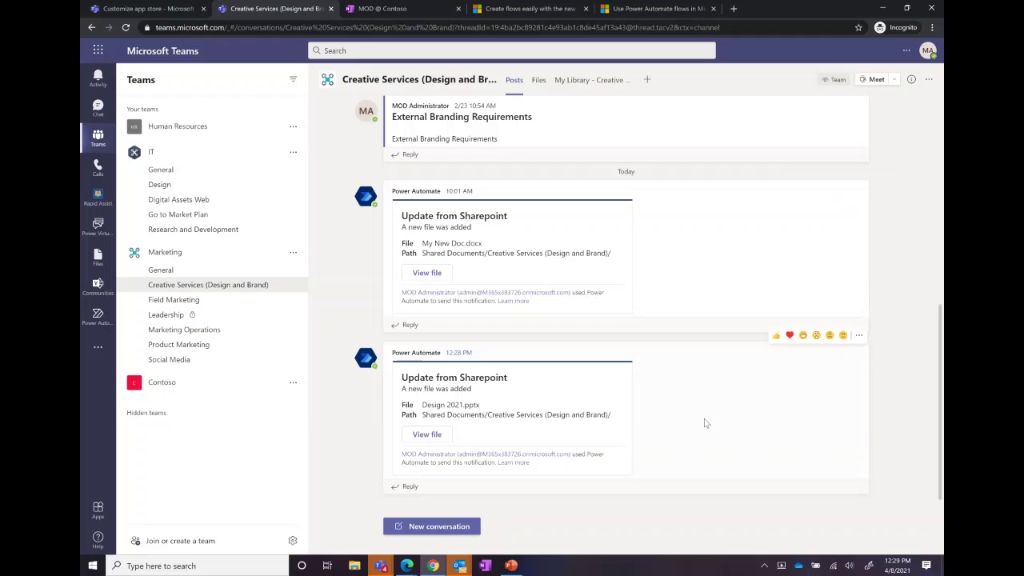
Search the Power Automate templates for "email" and continue to the setup of "Send a Teams message when receiving an email"
left_click(98, 316)
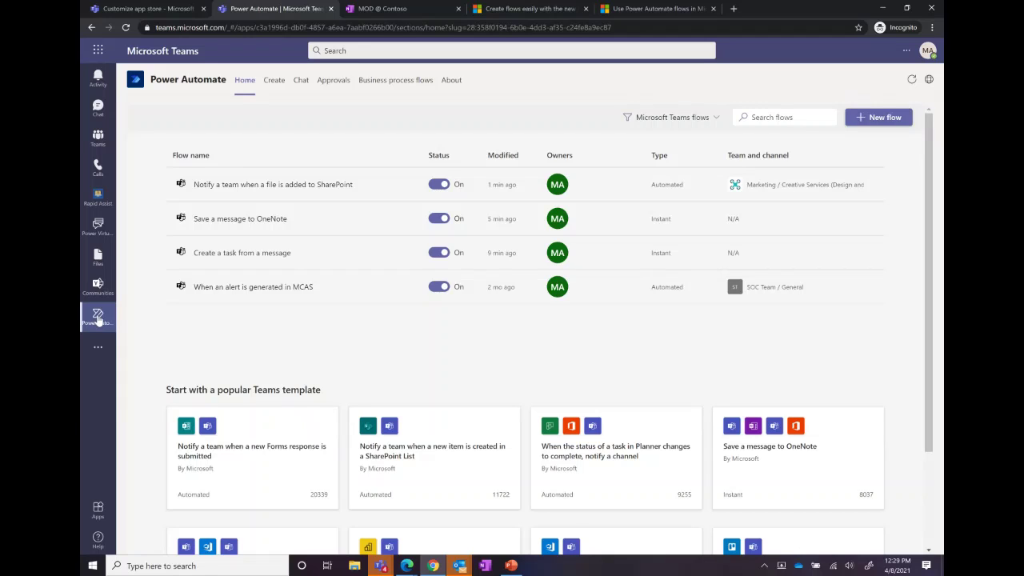
left_click(872, 119)
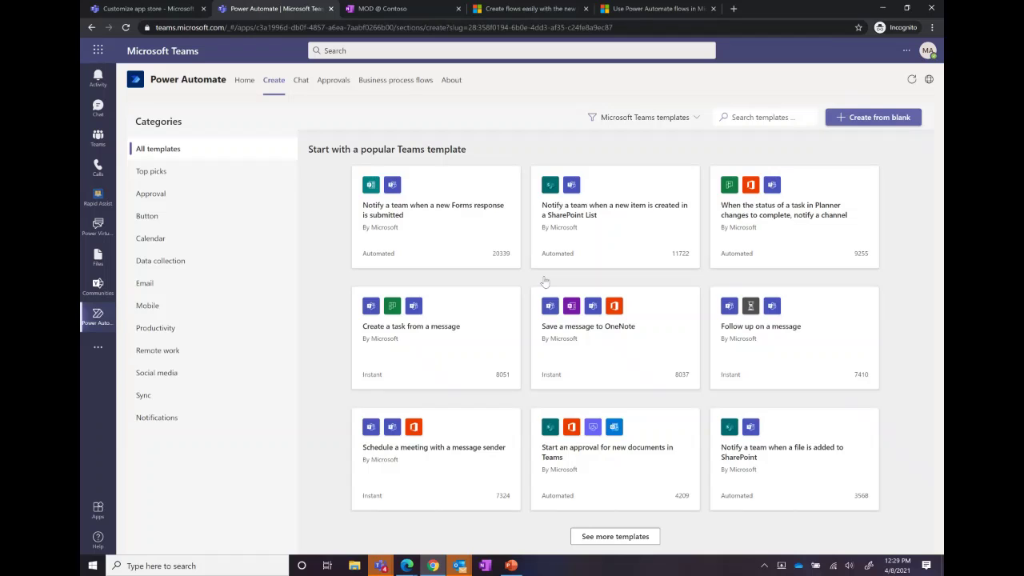
left_click(768, 117)
type("email")
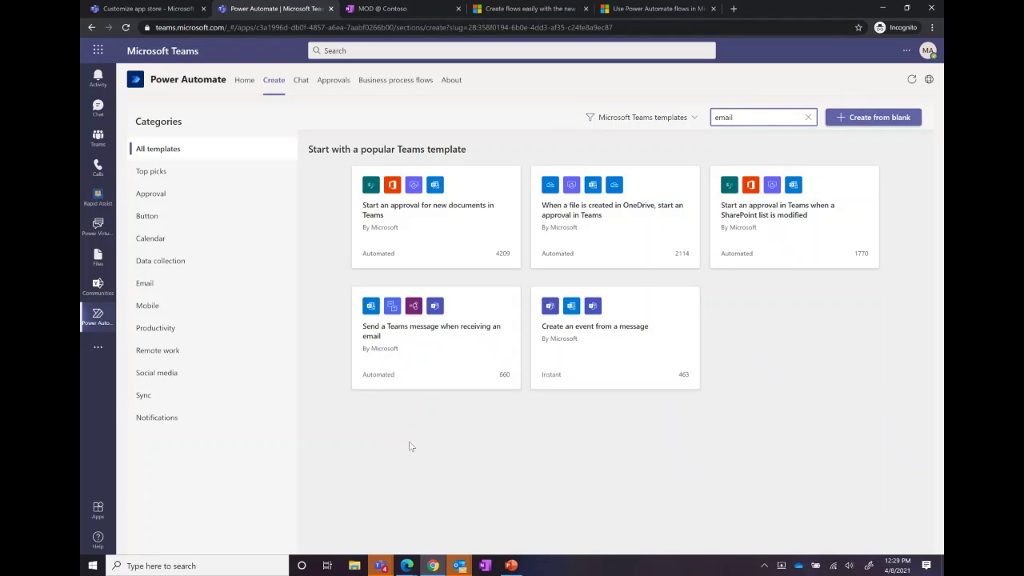
left_click(470, 338)
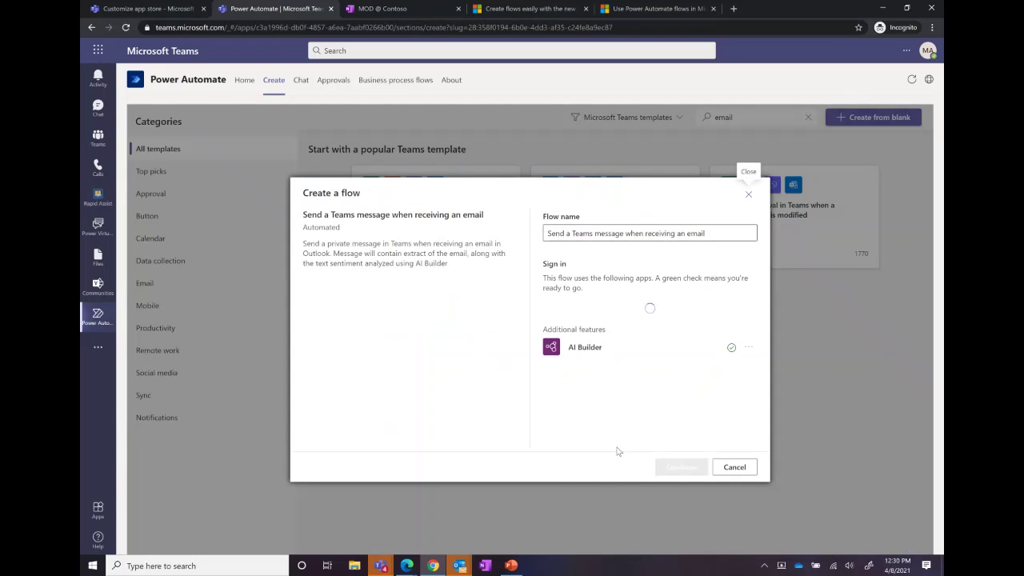
scroll(671, 412, "down", 2)
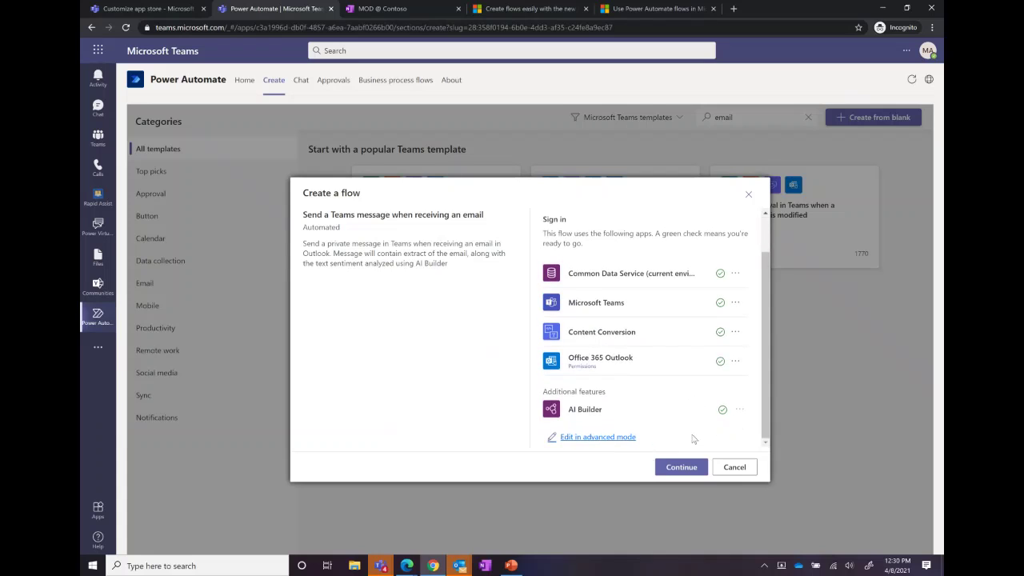
left_click(673, 471)
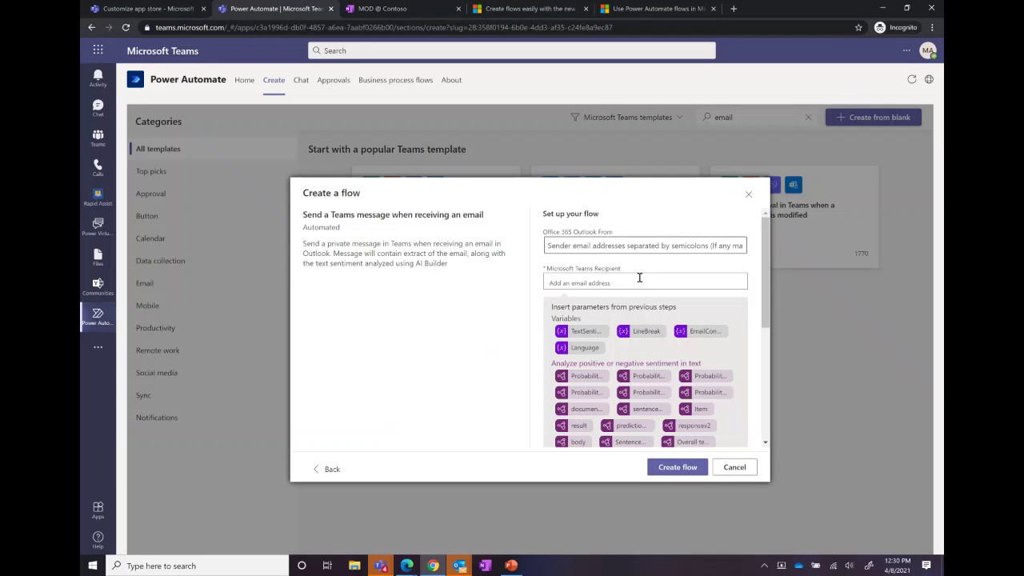
Choose the colleague's account as the Microsoft Teams recipient and create the email notification flow
type("o")
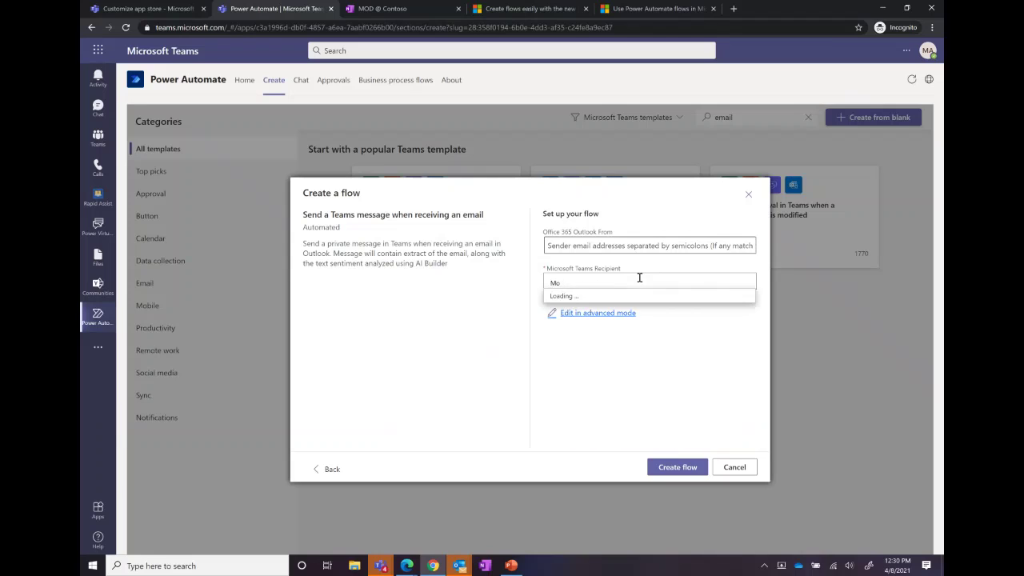
type("Adelev")
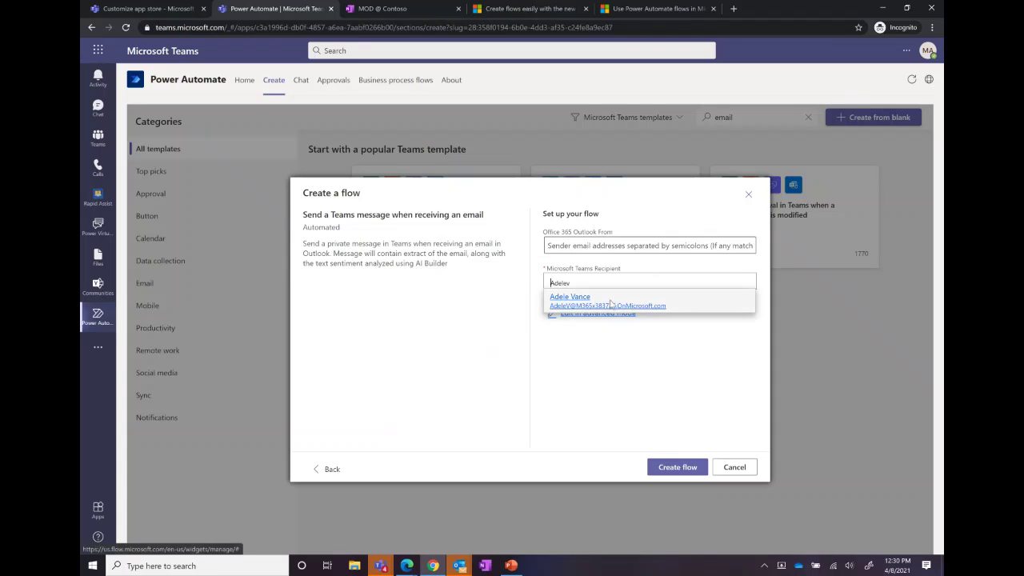
left_click(611, 305)
scroll(629, 359, "down", 10)
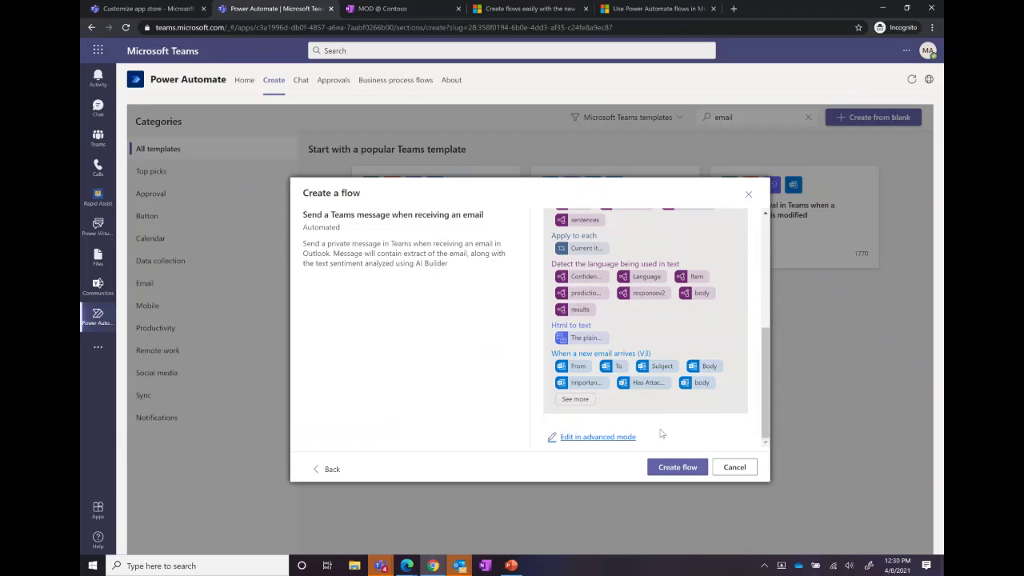
left_click(677, 467)
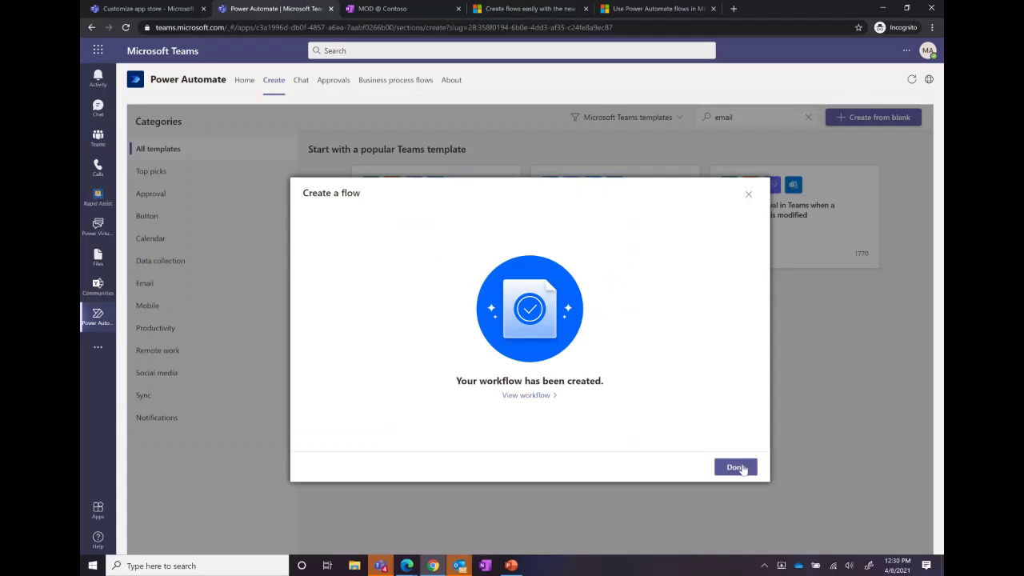
left_click(742, 469)
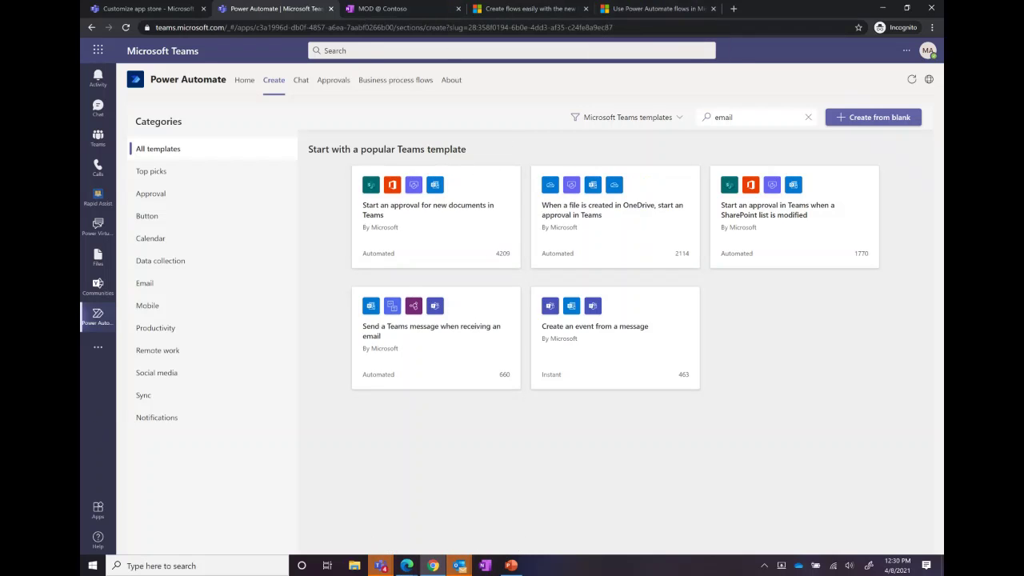
Switch to Outlook and send the administrator an email with subject "Hello" and the text "Can we schedule some time to meet?"
left_click(433, 566)
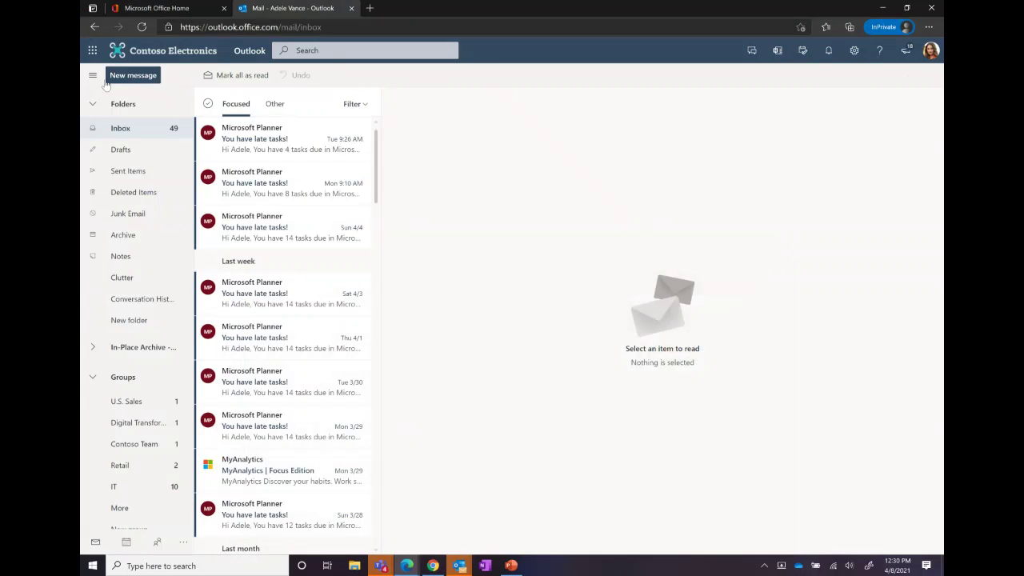
left_click(136, 76)
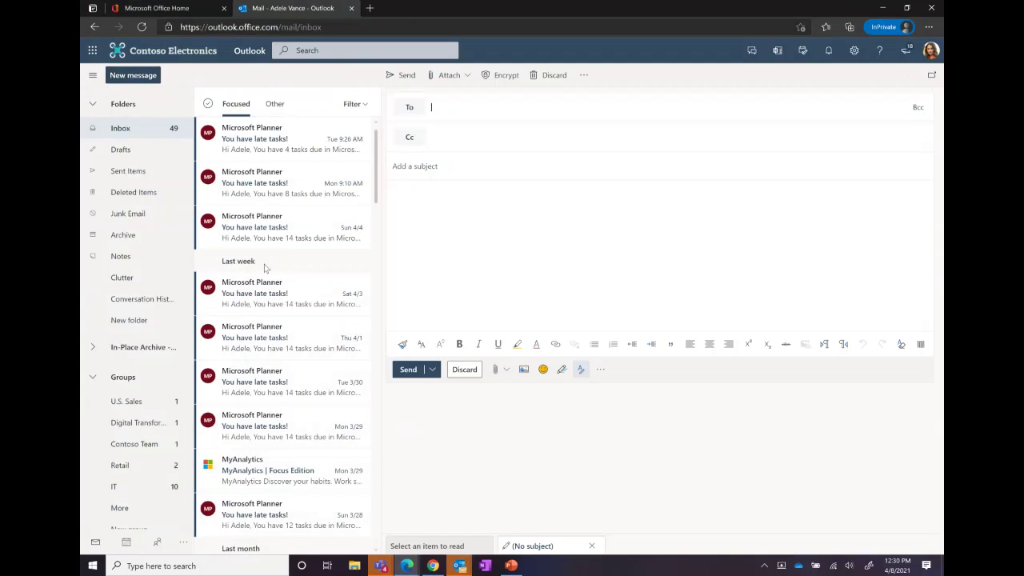
type("Mod")
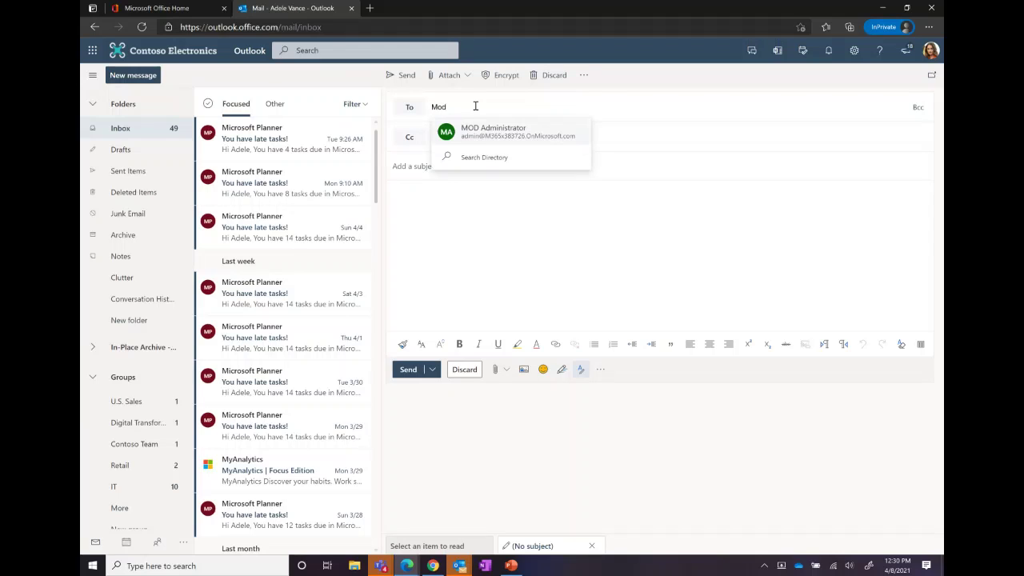
key("Return")
type("Hello")
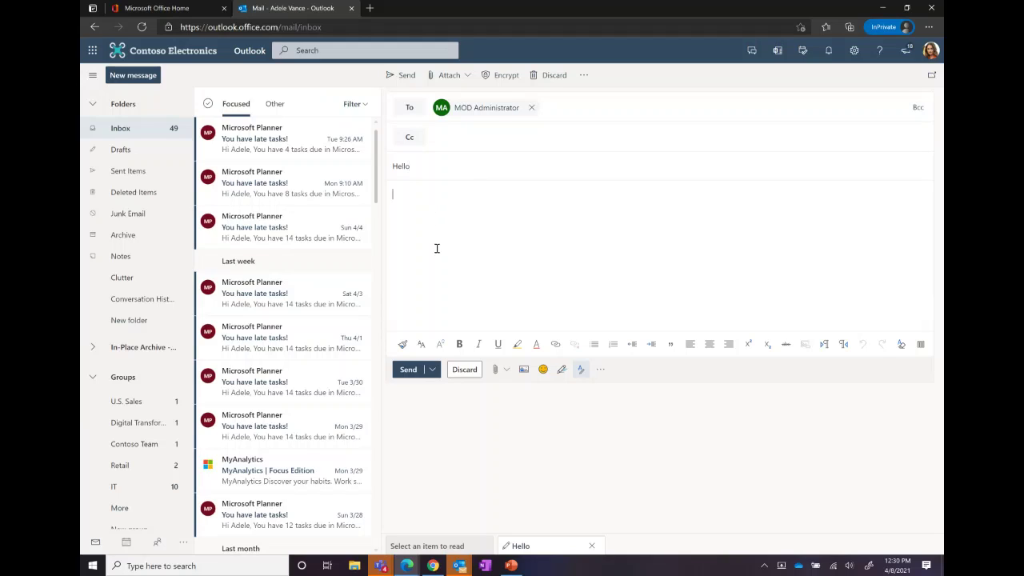
type("we schedule some time to meet?")
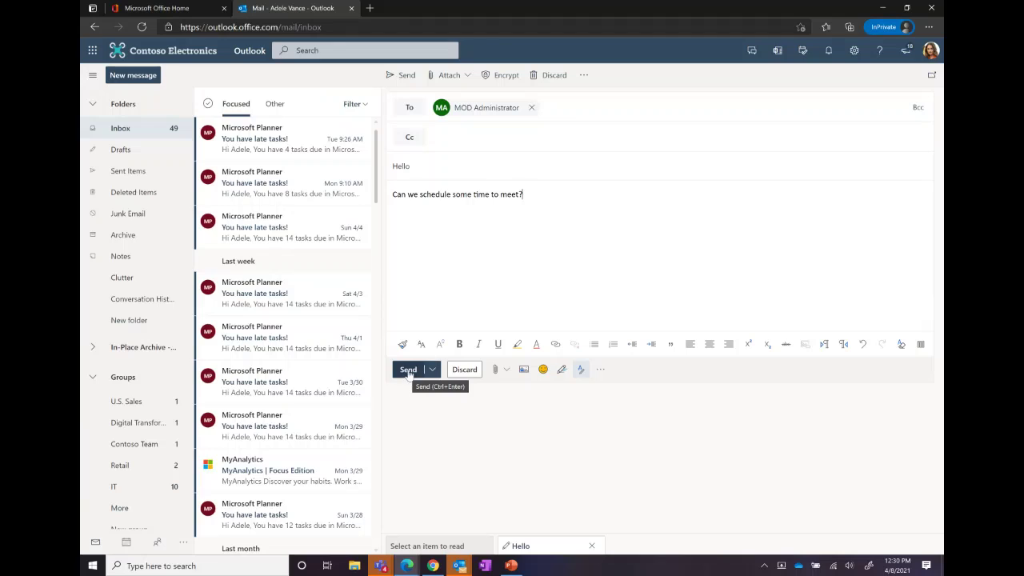
left_click(409, 371)
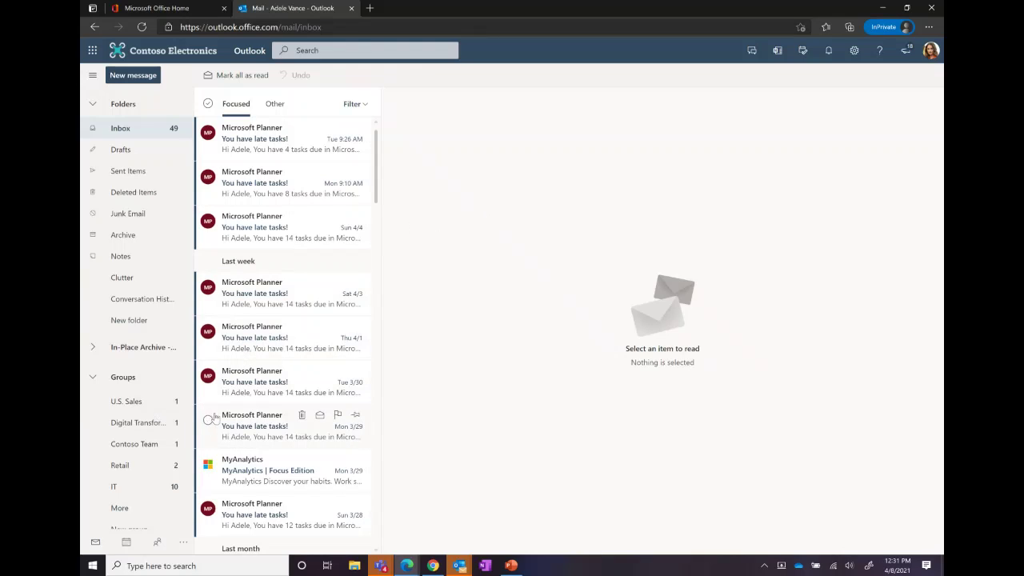
Switch to Teams in Chrome and check the activity feed and the Power Automate chat for the new email notification
left_click(381, 566)
mouse_move(406, 566)
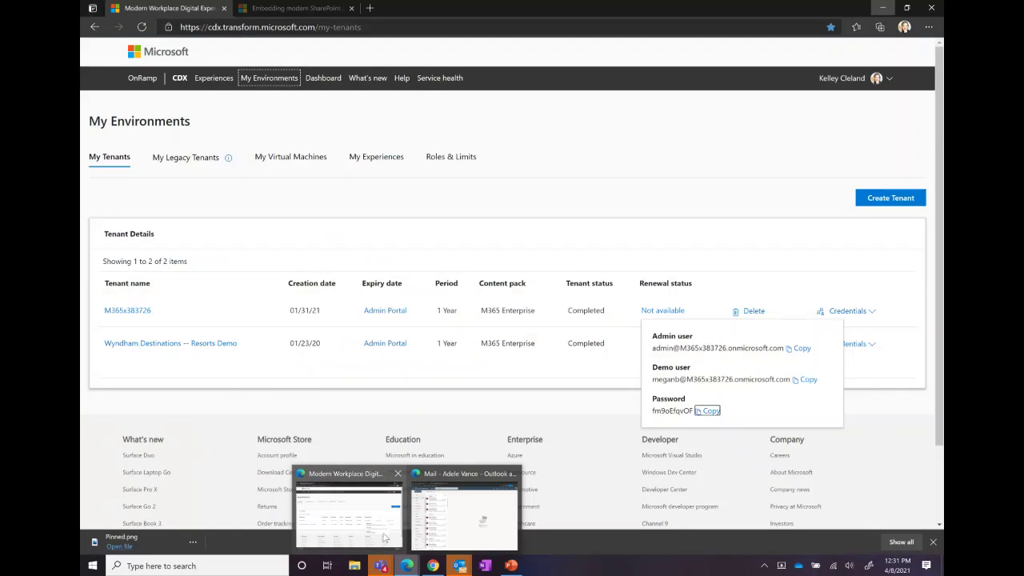
left_click(433, 565)
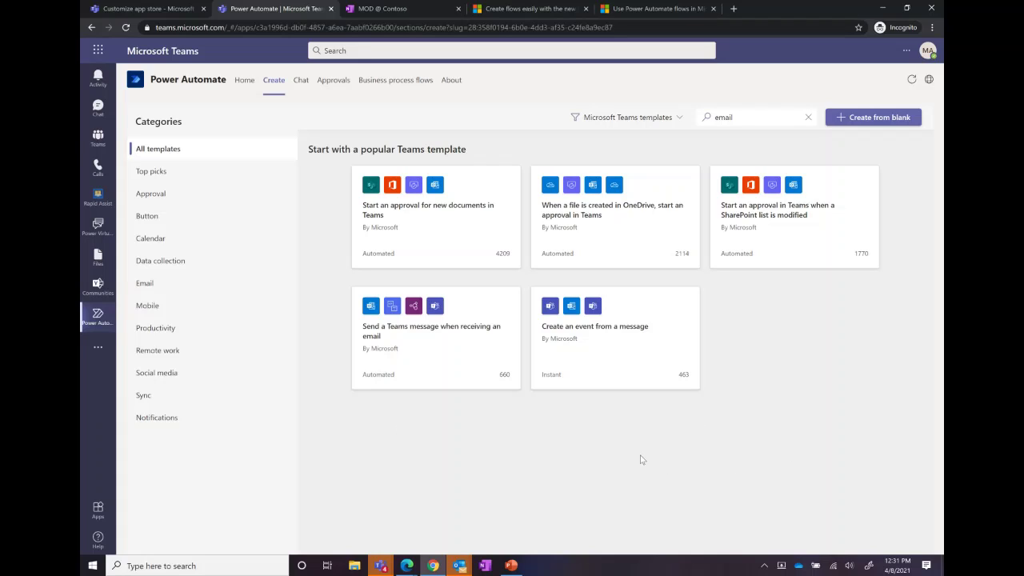
left_click(98, 78)
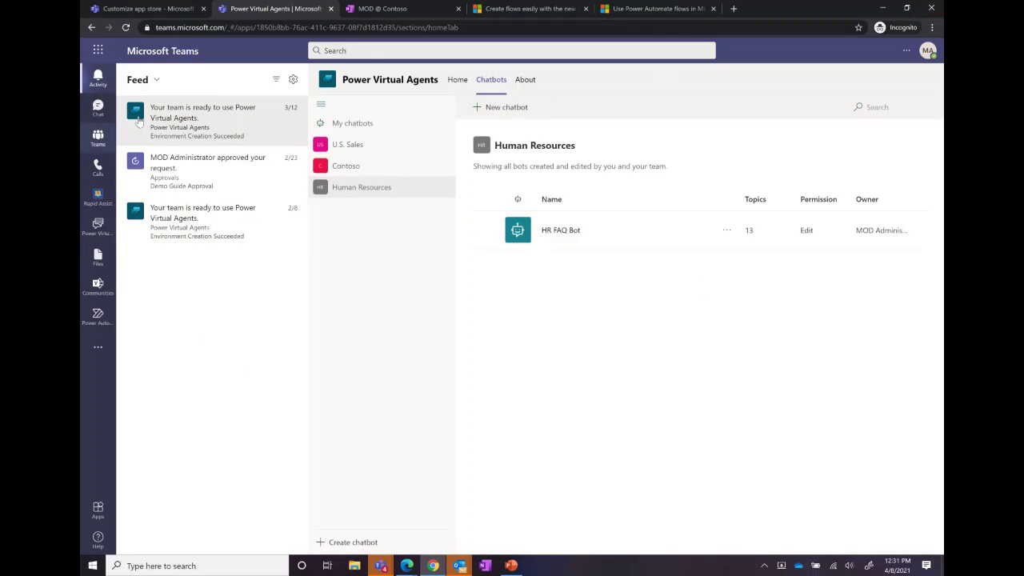
left_click(97, 110)
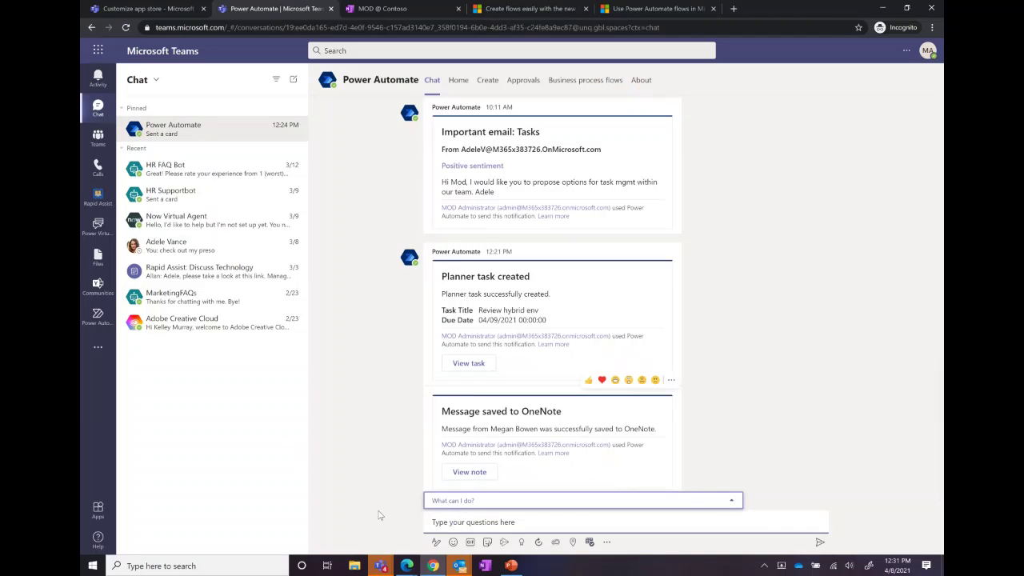
Examine the "Important email: Tasks" card in the Power Automate chat and view the additional actions offered for that message
scroll(387, 463, "up", 1)
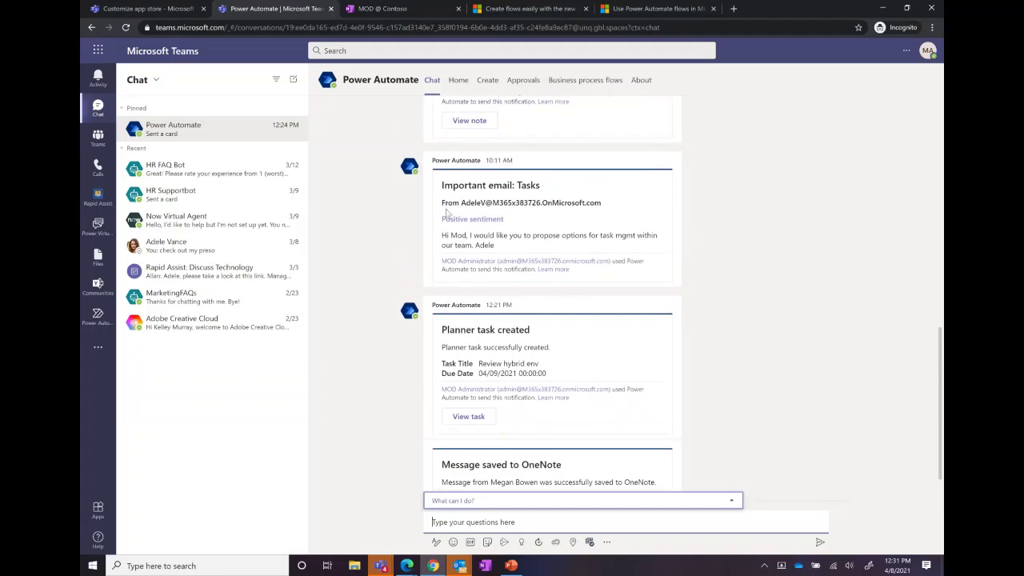
left_click_drag(453, 185, 496, 190)
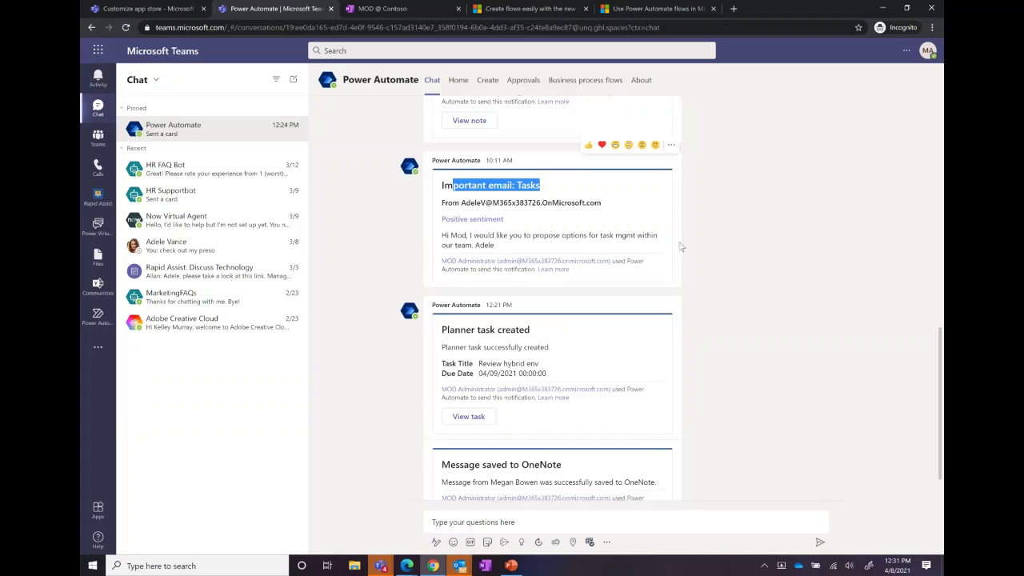
scroll(563, 264, "up", 1)
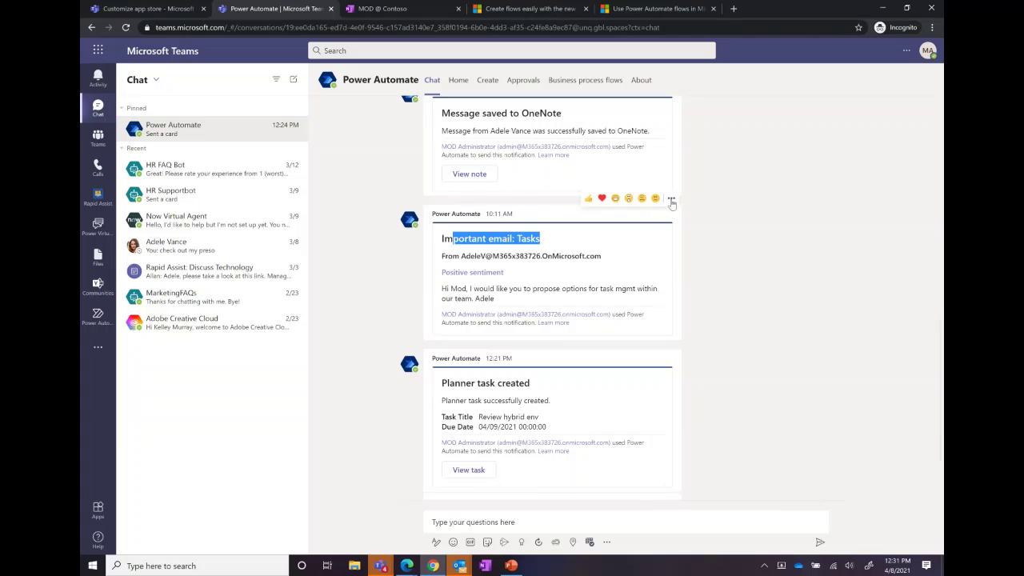
left_click(671, 198)
mouse_move(668, 292)
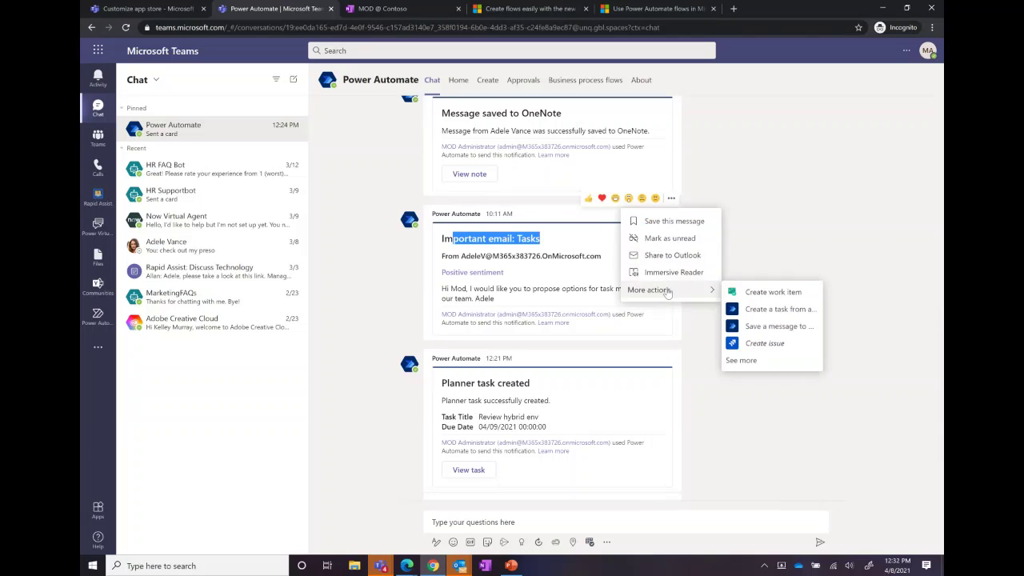
left_click(804, 228)
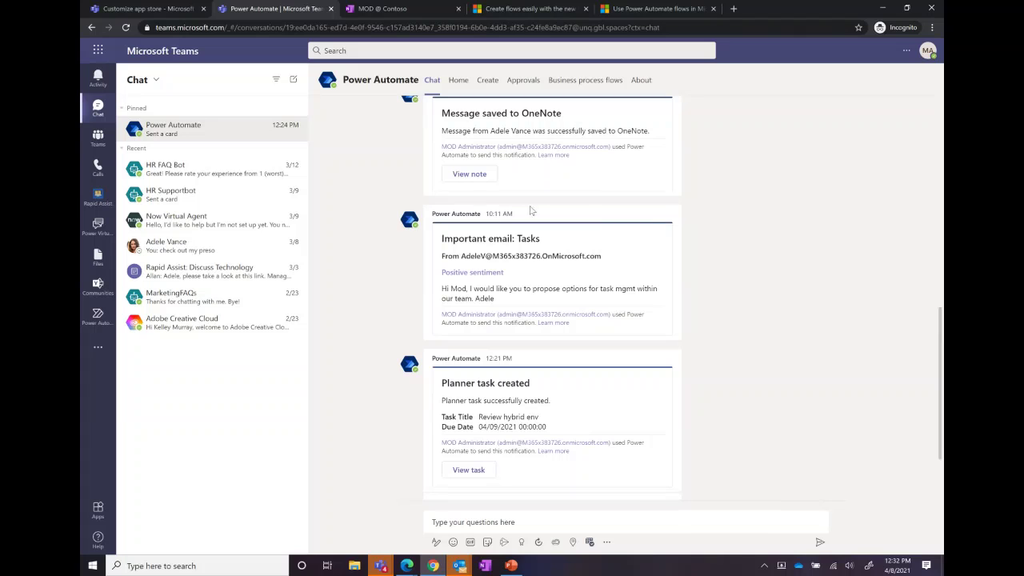
Switch to PowerPoint and display the "Questions?" slide of the TryThis_PinnedAppsAutomation presentation
left_click(513, 566)
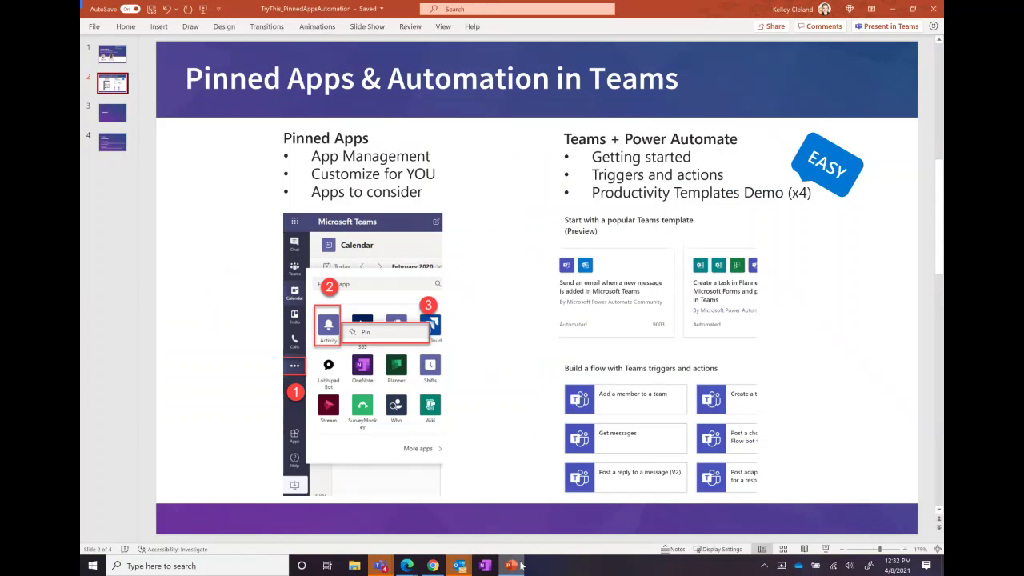
left_click(113, 116)
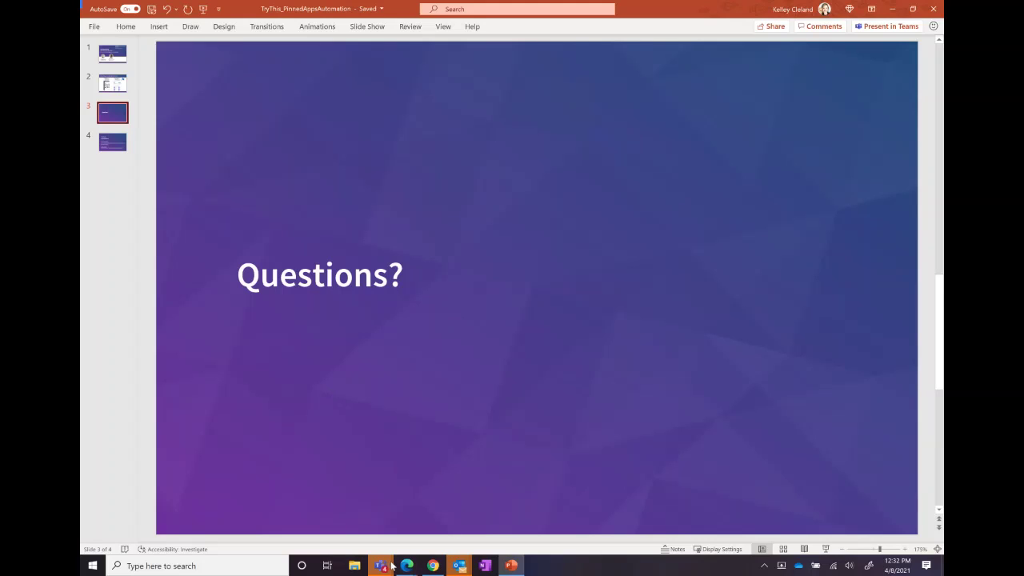
mouse_move(385, 569)
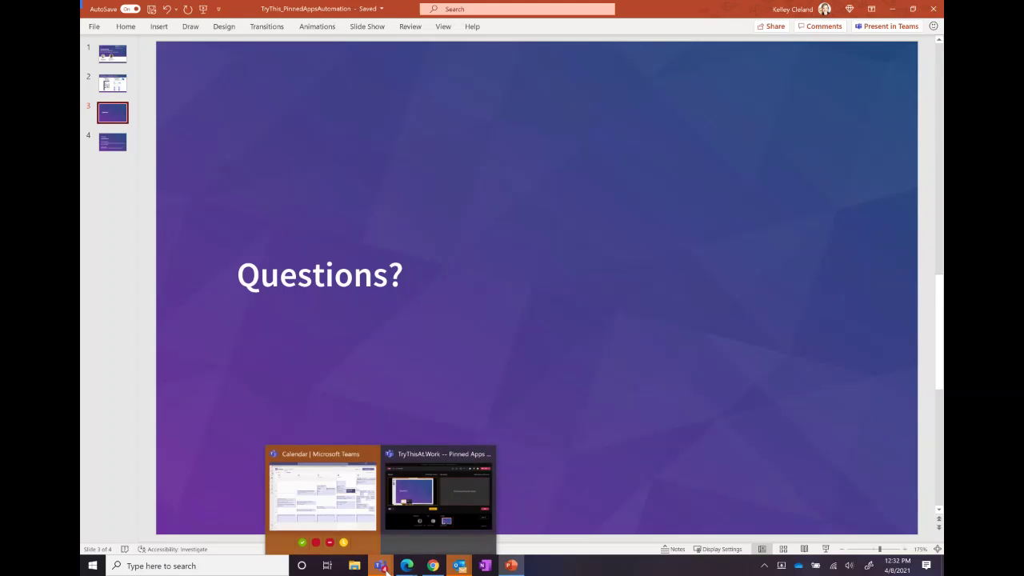